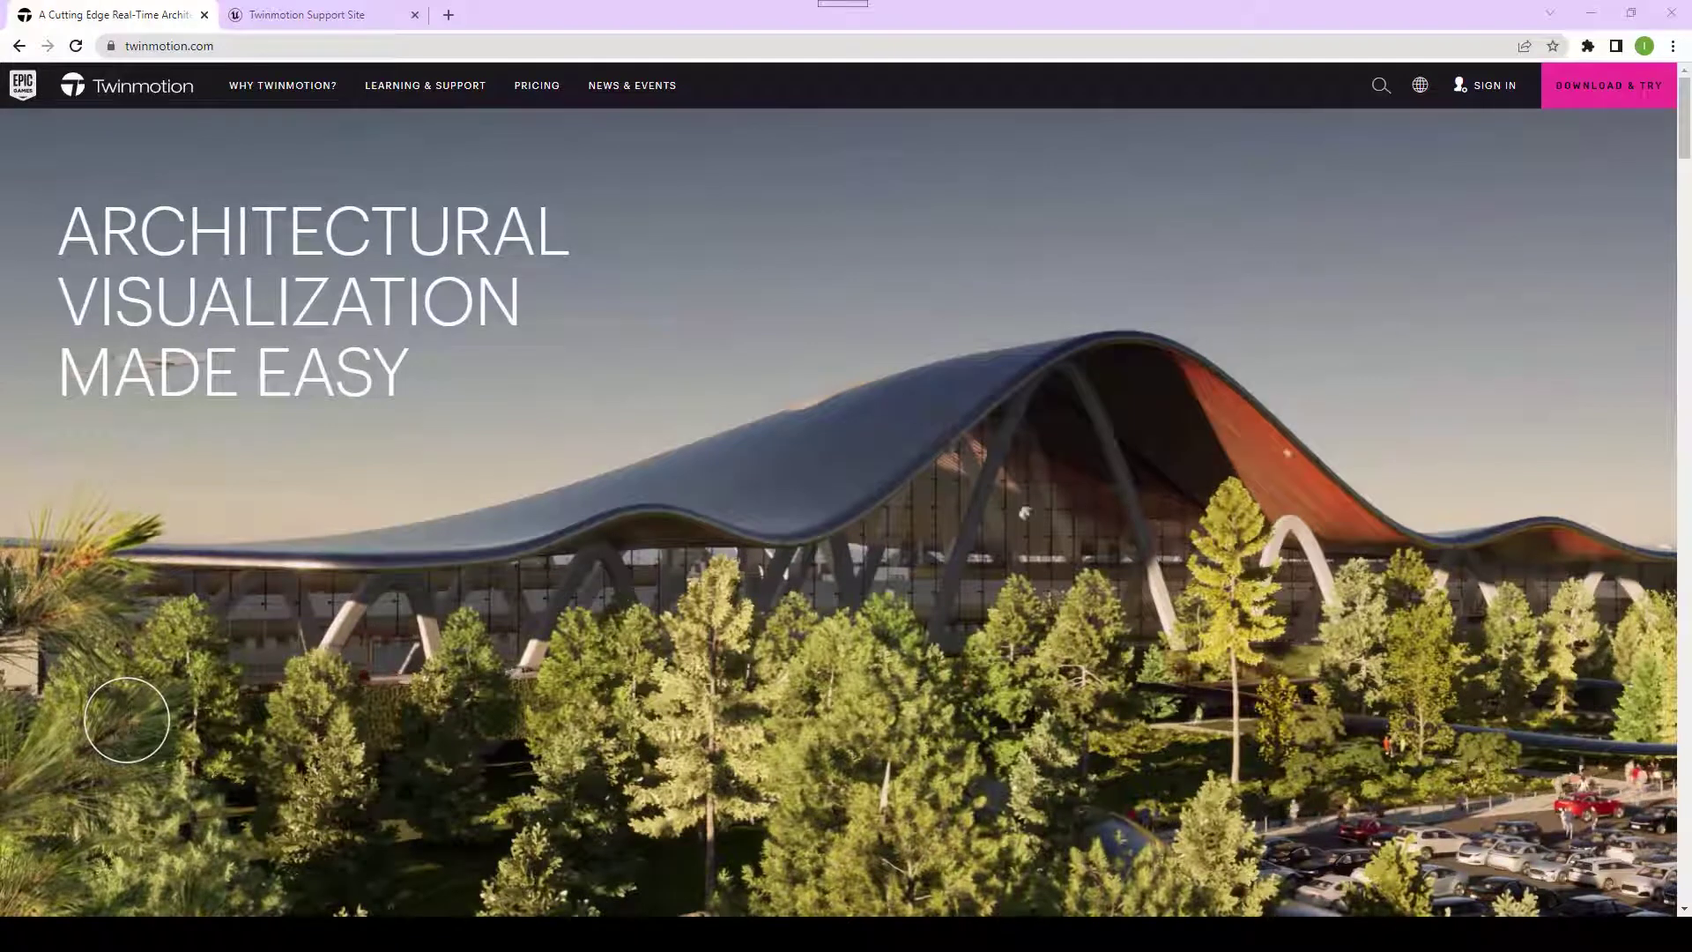
- Open the Datasmith Exporter for 3ds Max download page from the Twinmotion site's Plugins page
{"action": "left_click", "coordinate": [271, 45]}
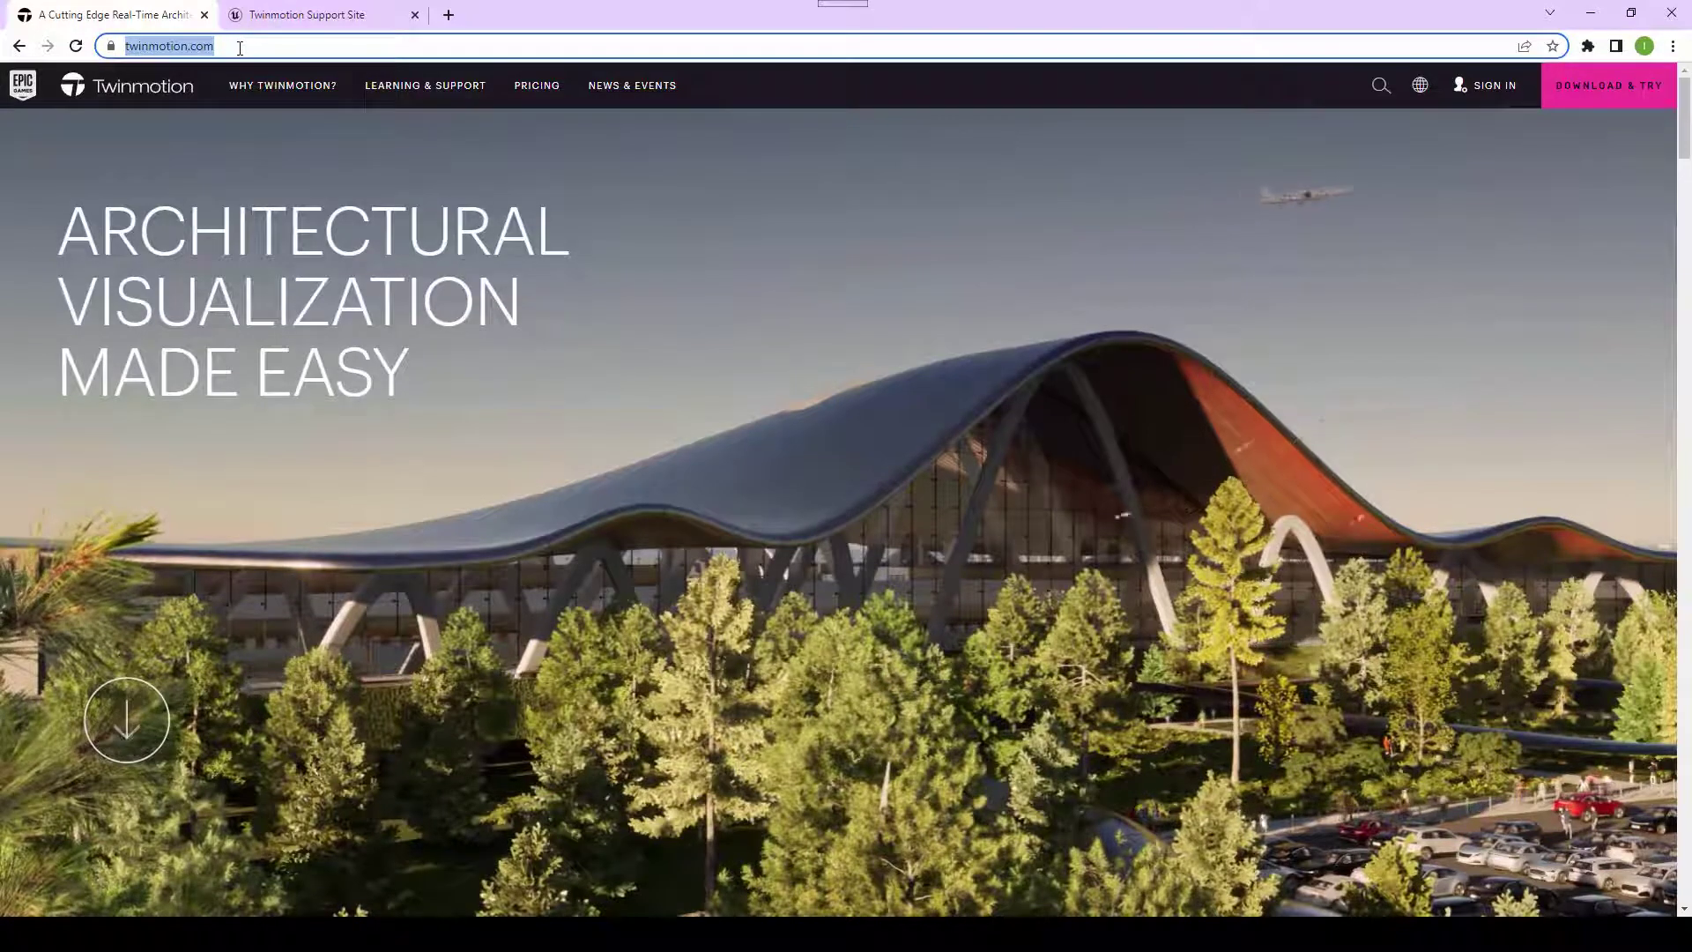
{"action": "mouse_move", "coordinate": [273, 85]}
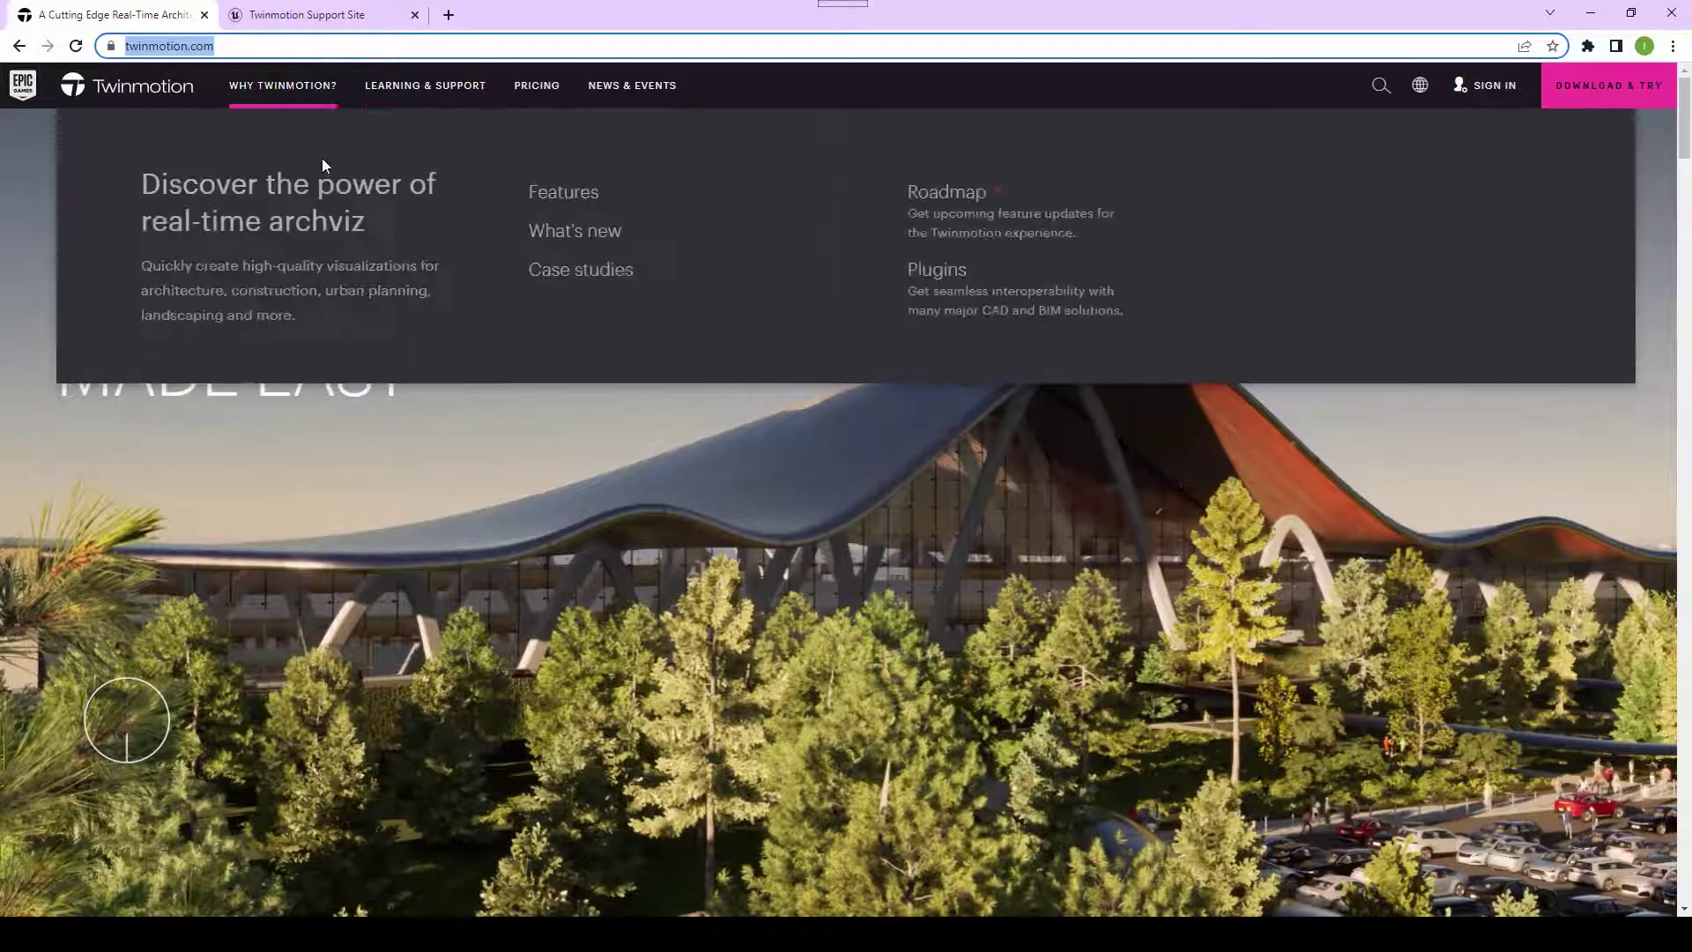
{"action": "left_click", "coordinate": [939, 273]}
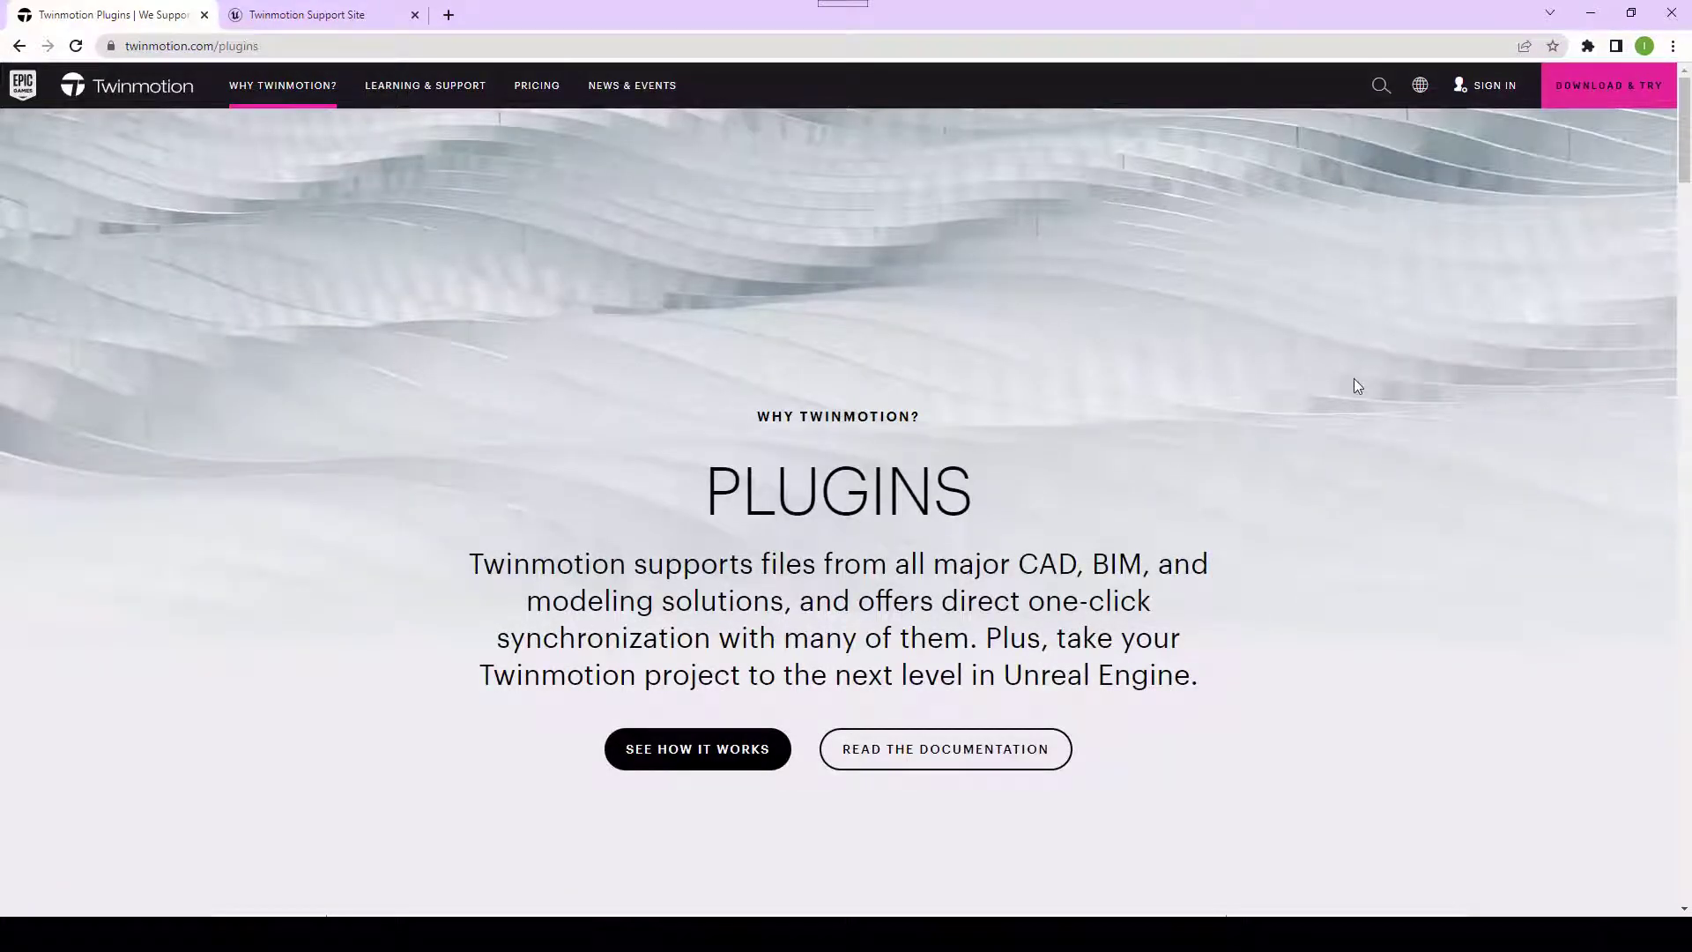
{"action": "scroll", "coordinate": [1354, 378], "scroll_direction": "down", "scroll_amount": 6}
{"action": "scroll", "coordinate": [1355, 366], "scroll_direction": "down", "scroll_amount": 5}
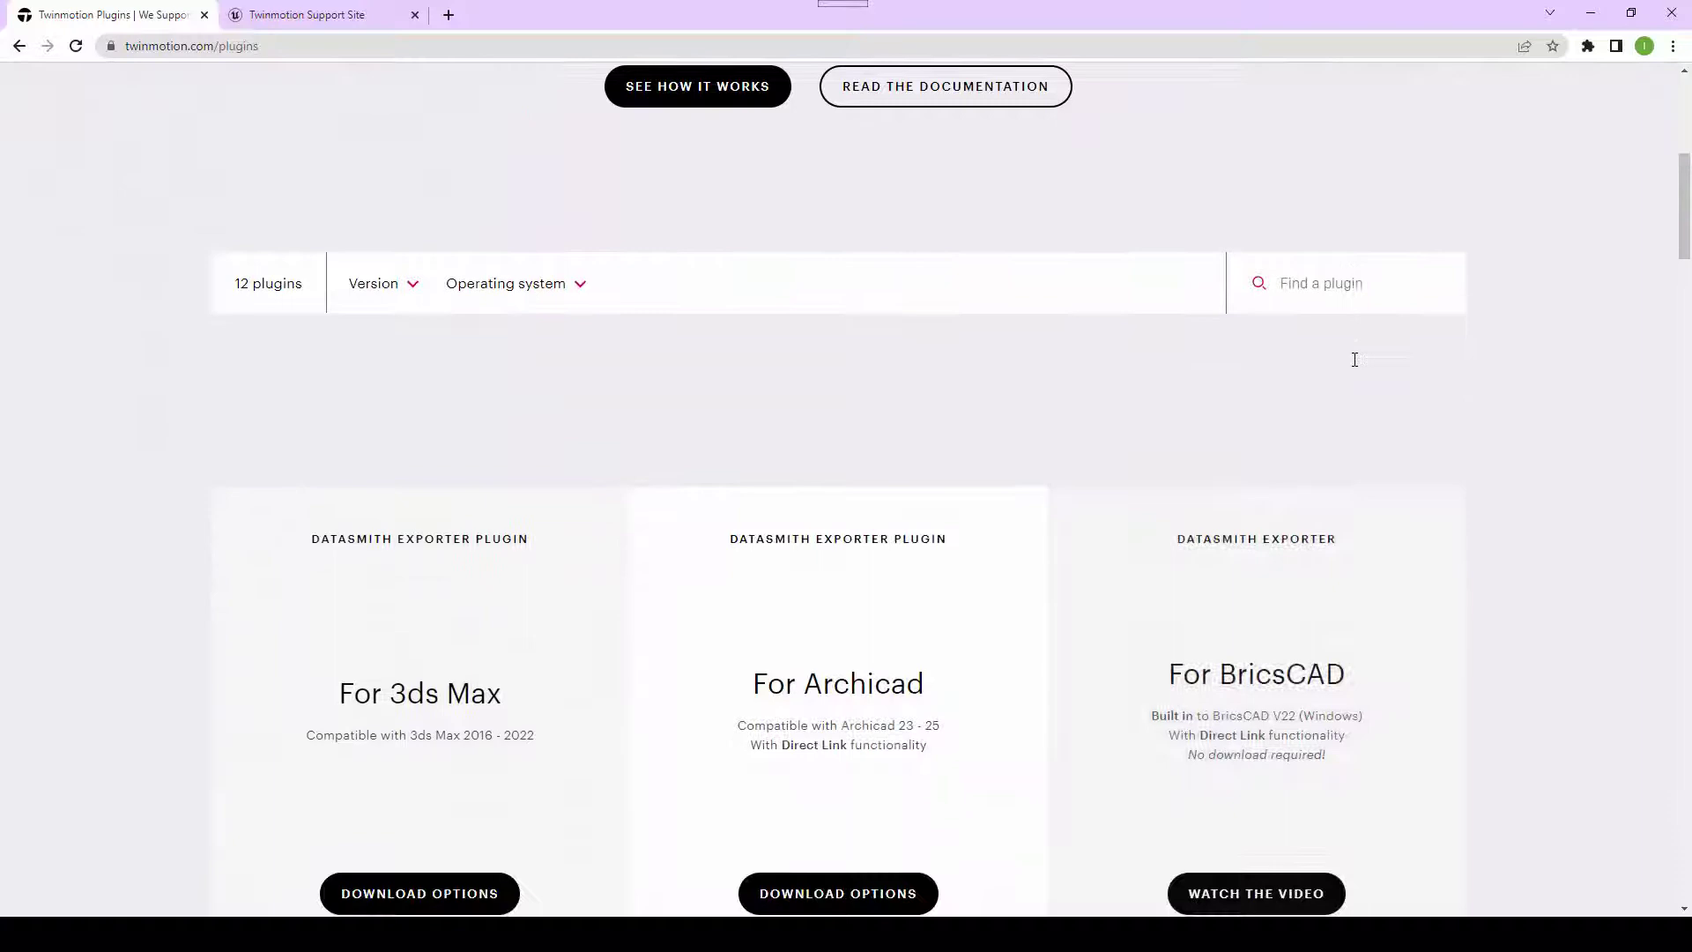
{"action": "scroll", "coordinate": [1396, 333], "scroll_direction": "up", "scroll_amount": 1}
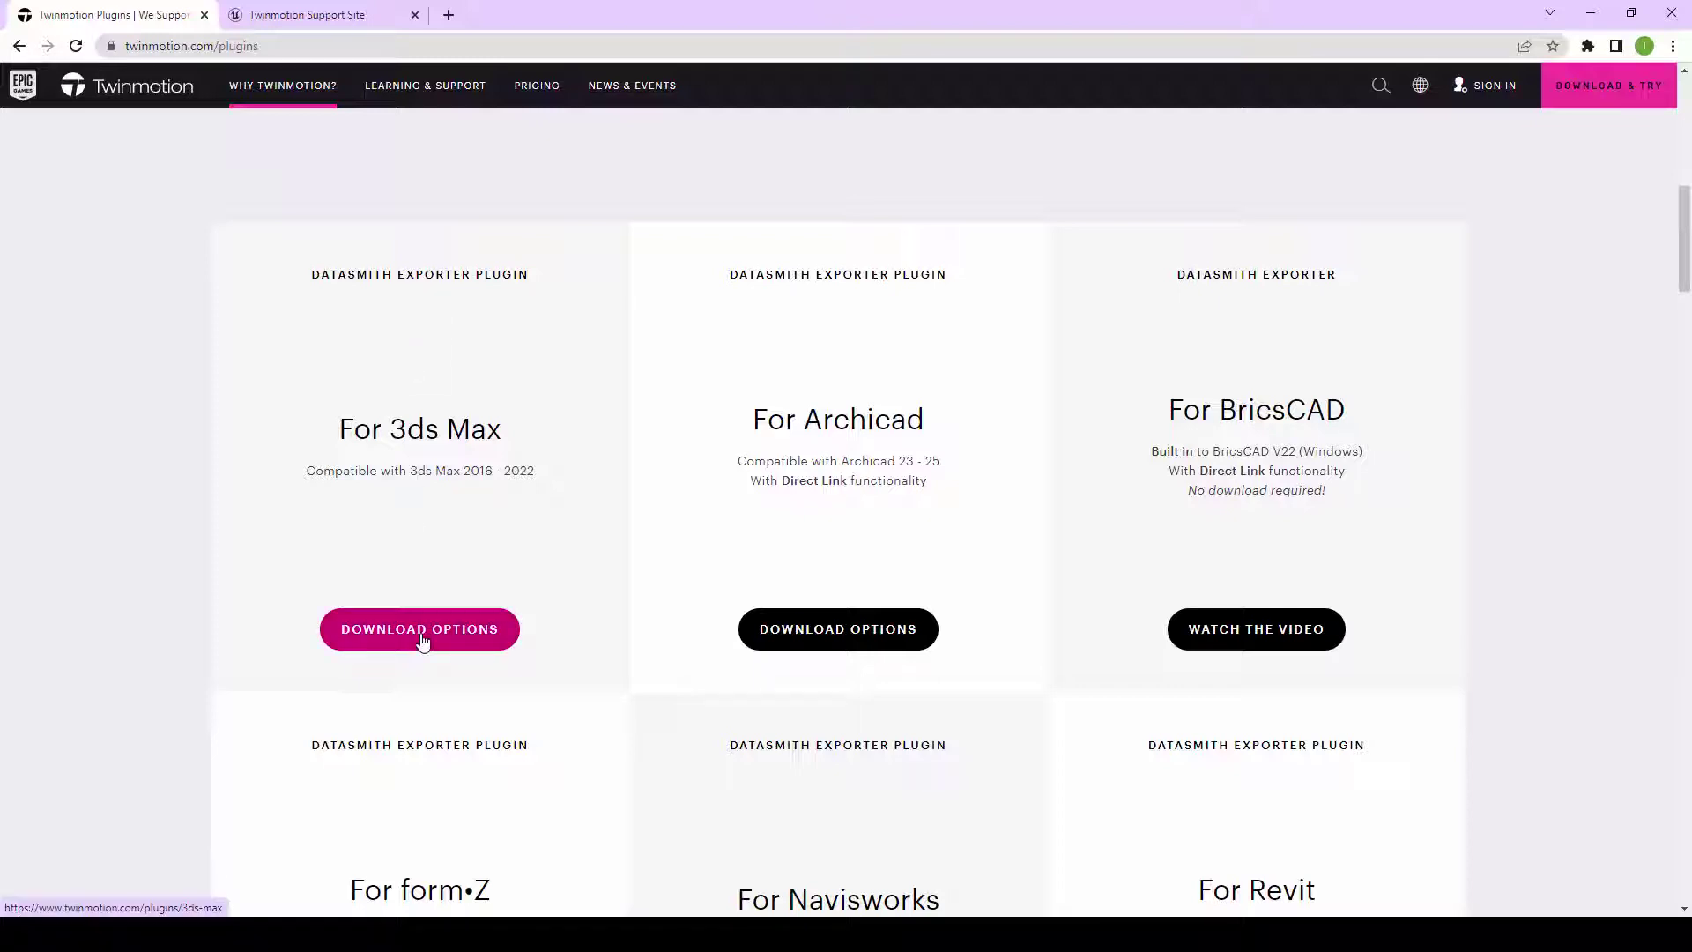
{"action": "left_click", "coordinate": [423, 641]}
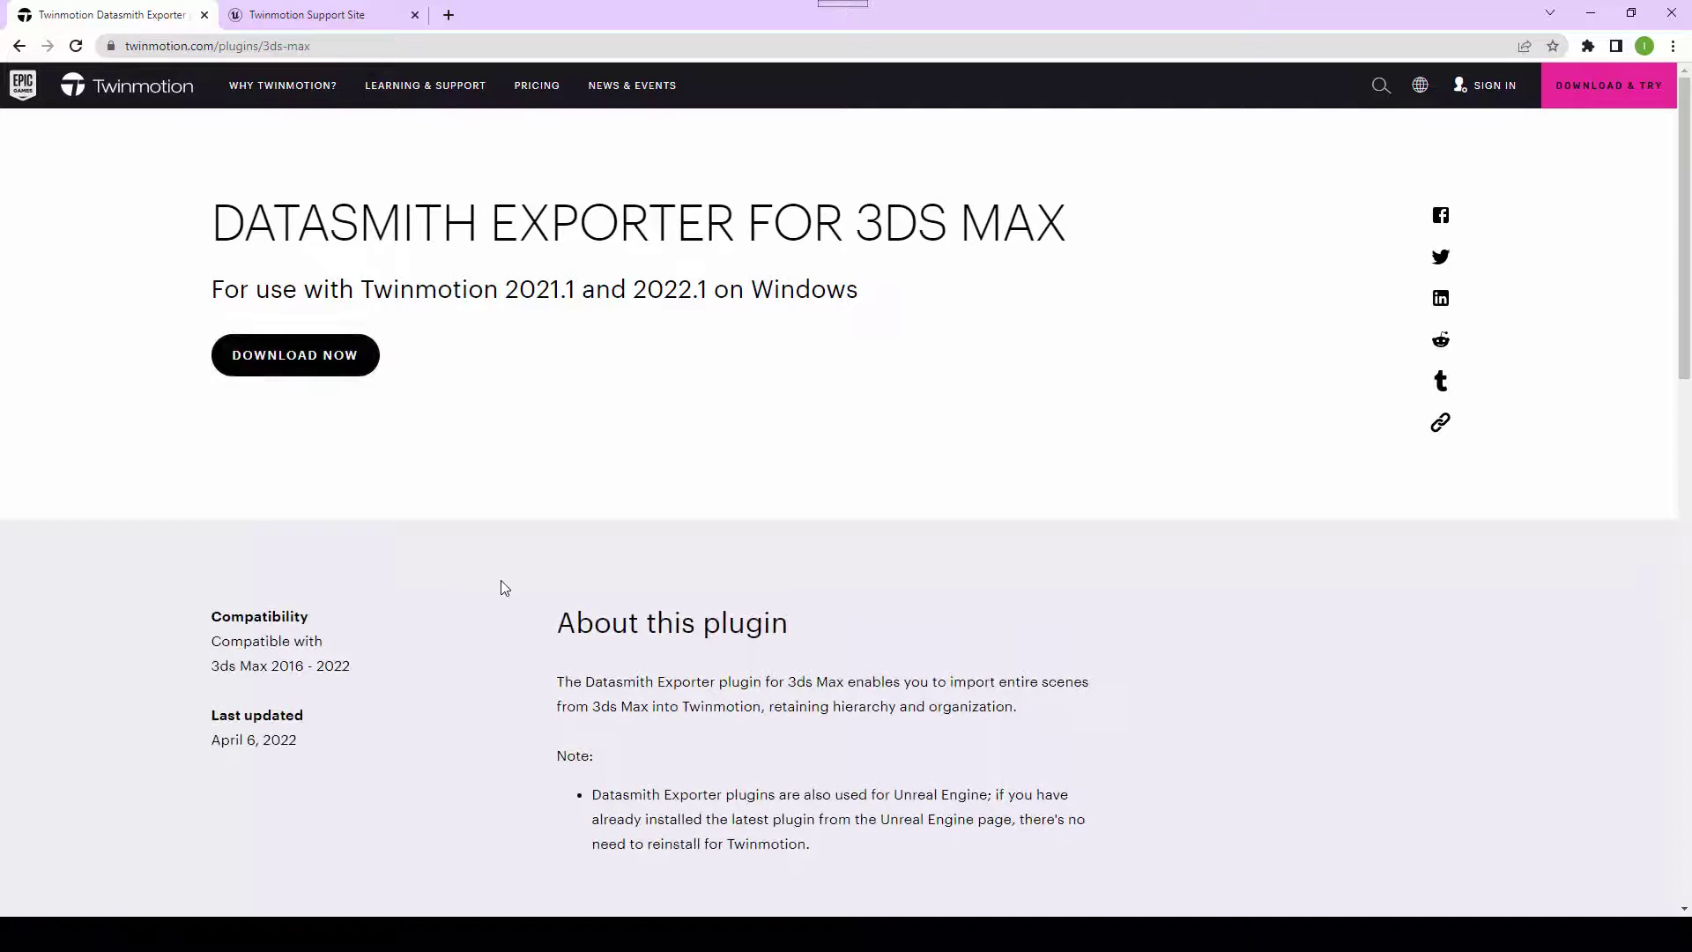
- Download the 3ds Max exporter installer and save it as UnrealDatasmithMaxExporter_5_0.msi
{"action": "left_click", "coordinate": [294, 368]}
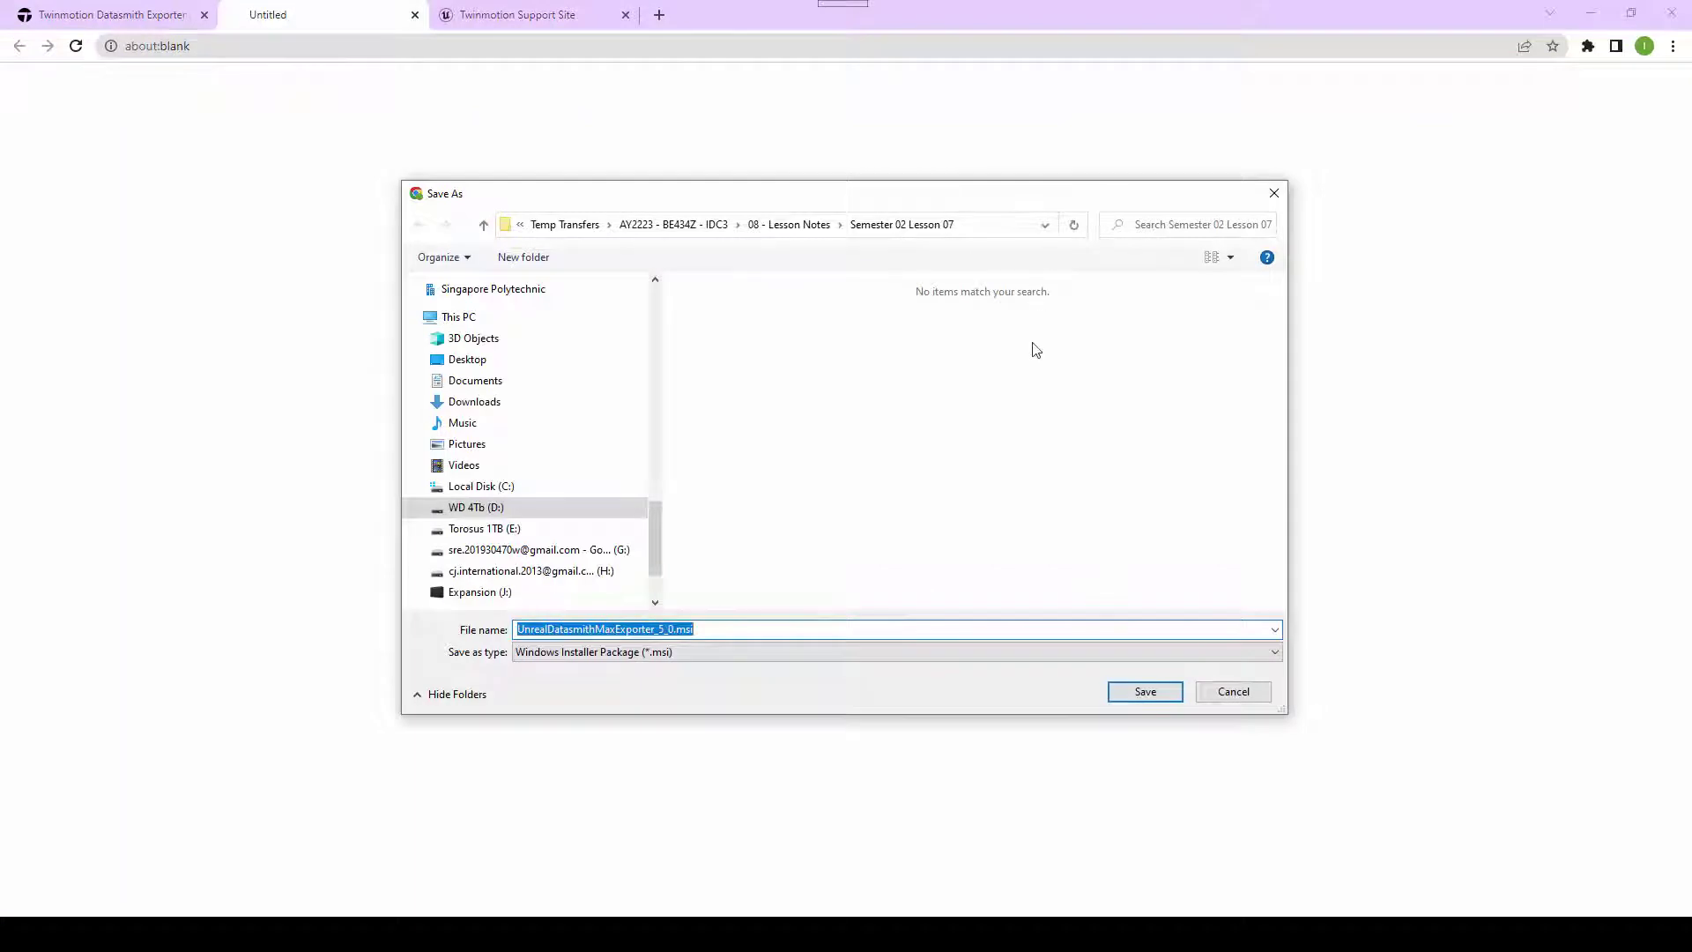
{"action": "left_click", "coordinate": [1006, 376]}
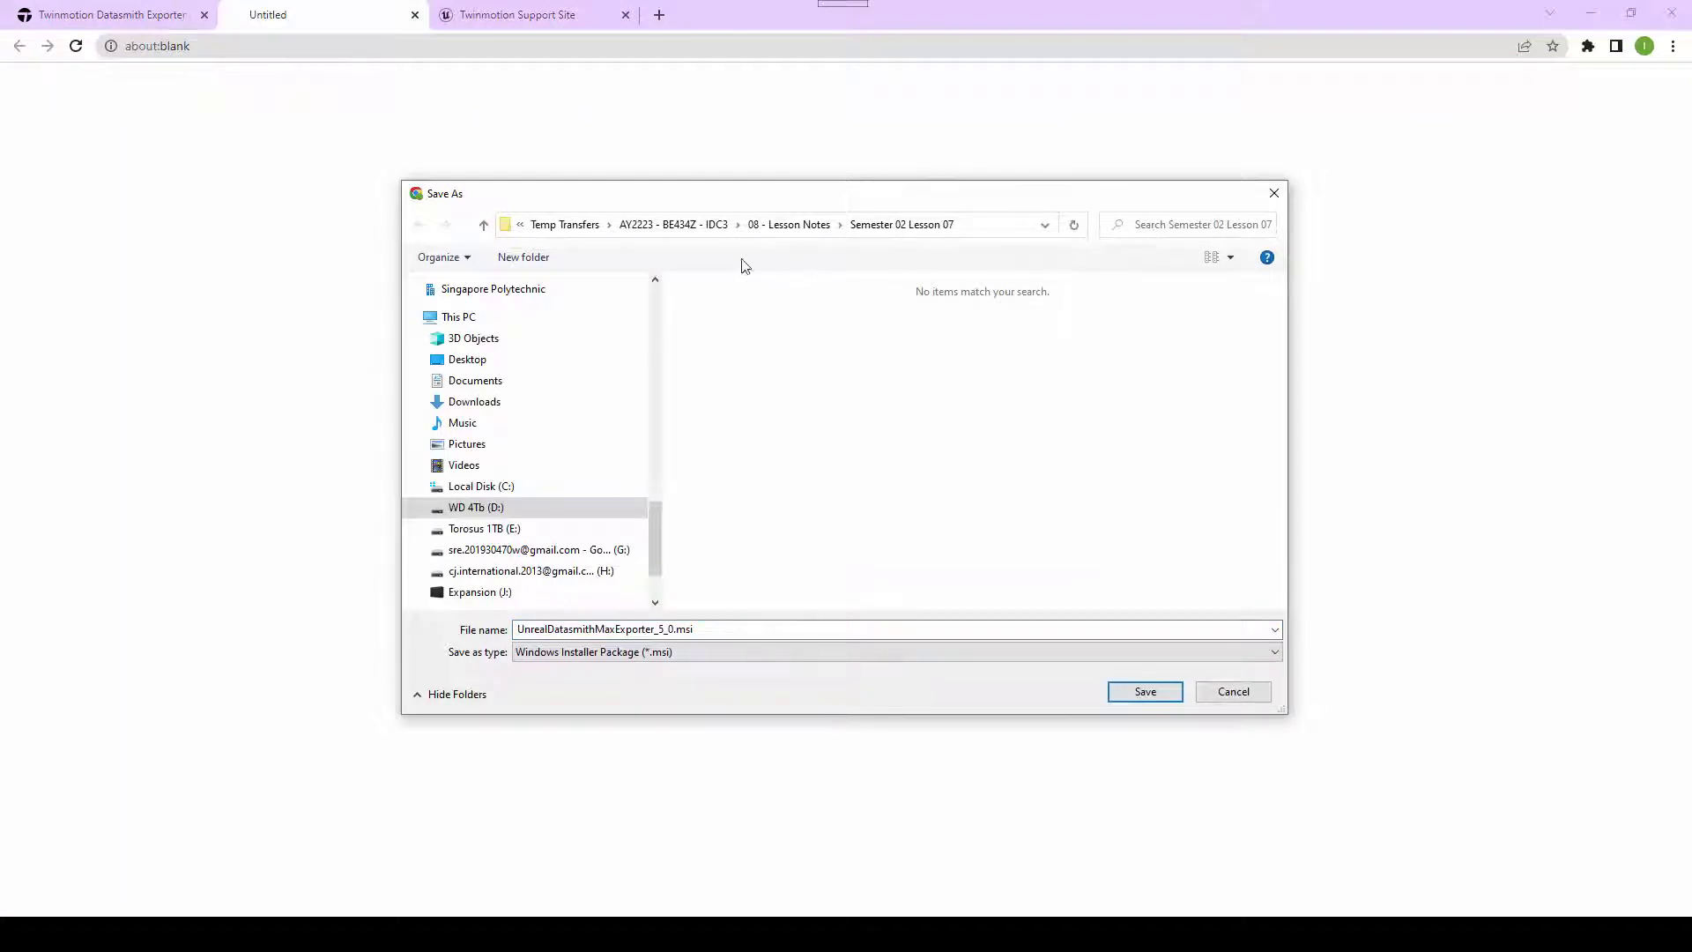
{"action": "left_click", "coordinate": [724, 231]}
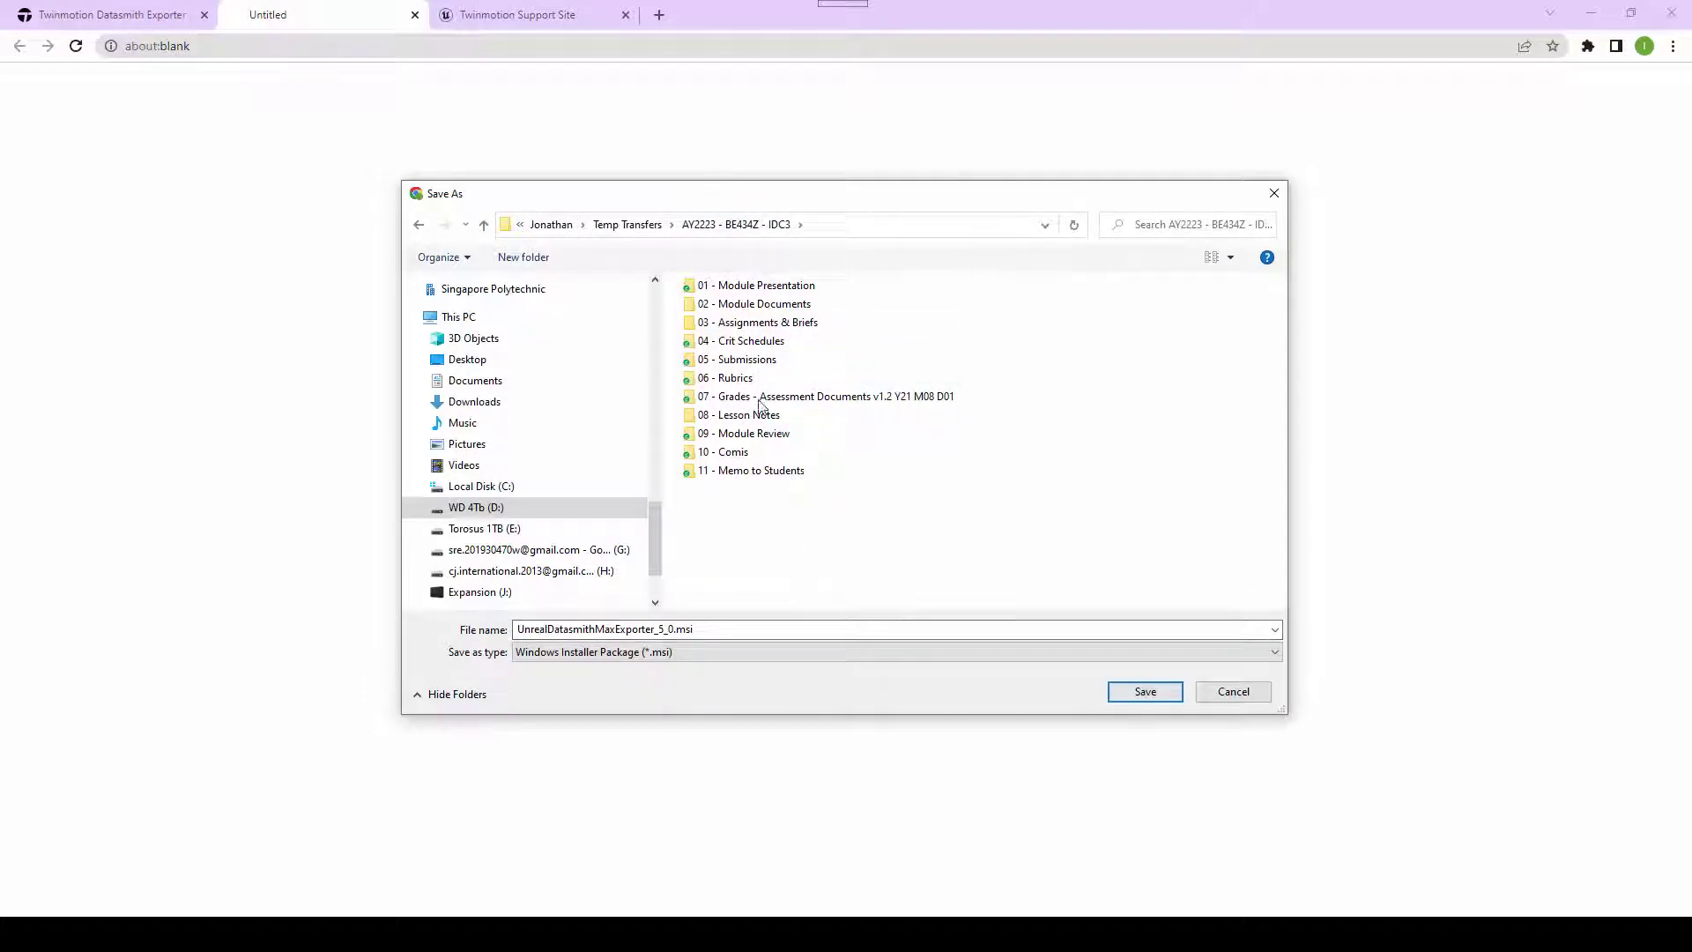
{"action": "left_click", "coordinate": [1142, 691]}
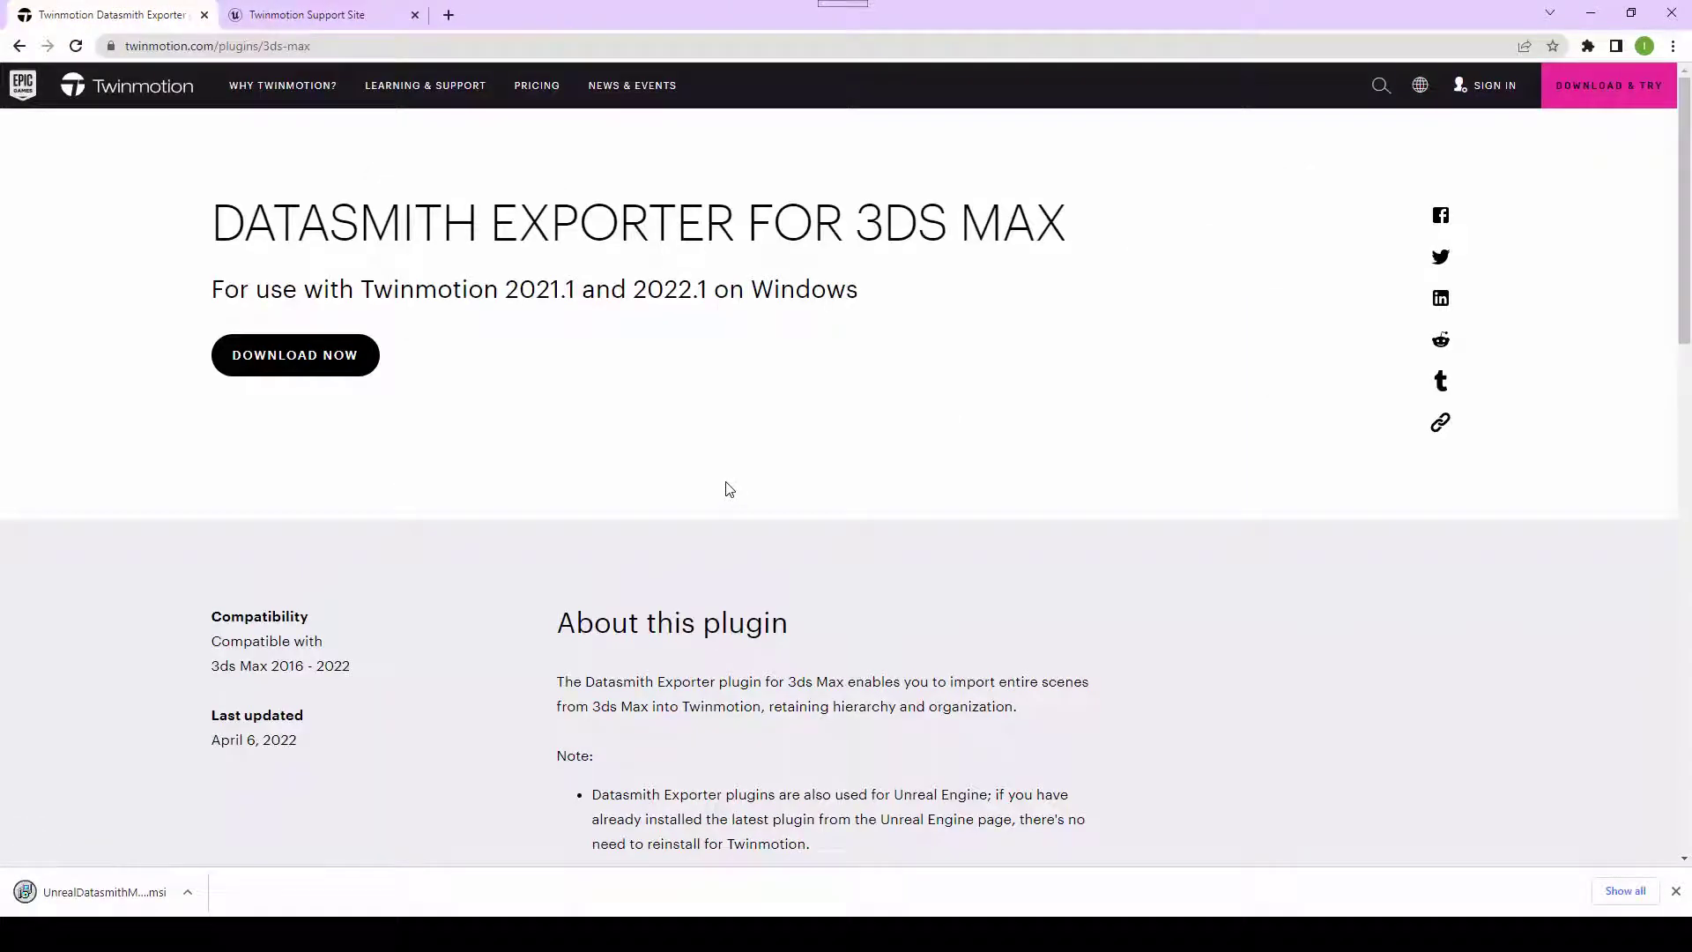
- Run the downloaded exporter installer and accept the terms of its license agreement
{"action": "left_click", "coordinate": [118, 893]}
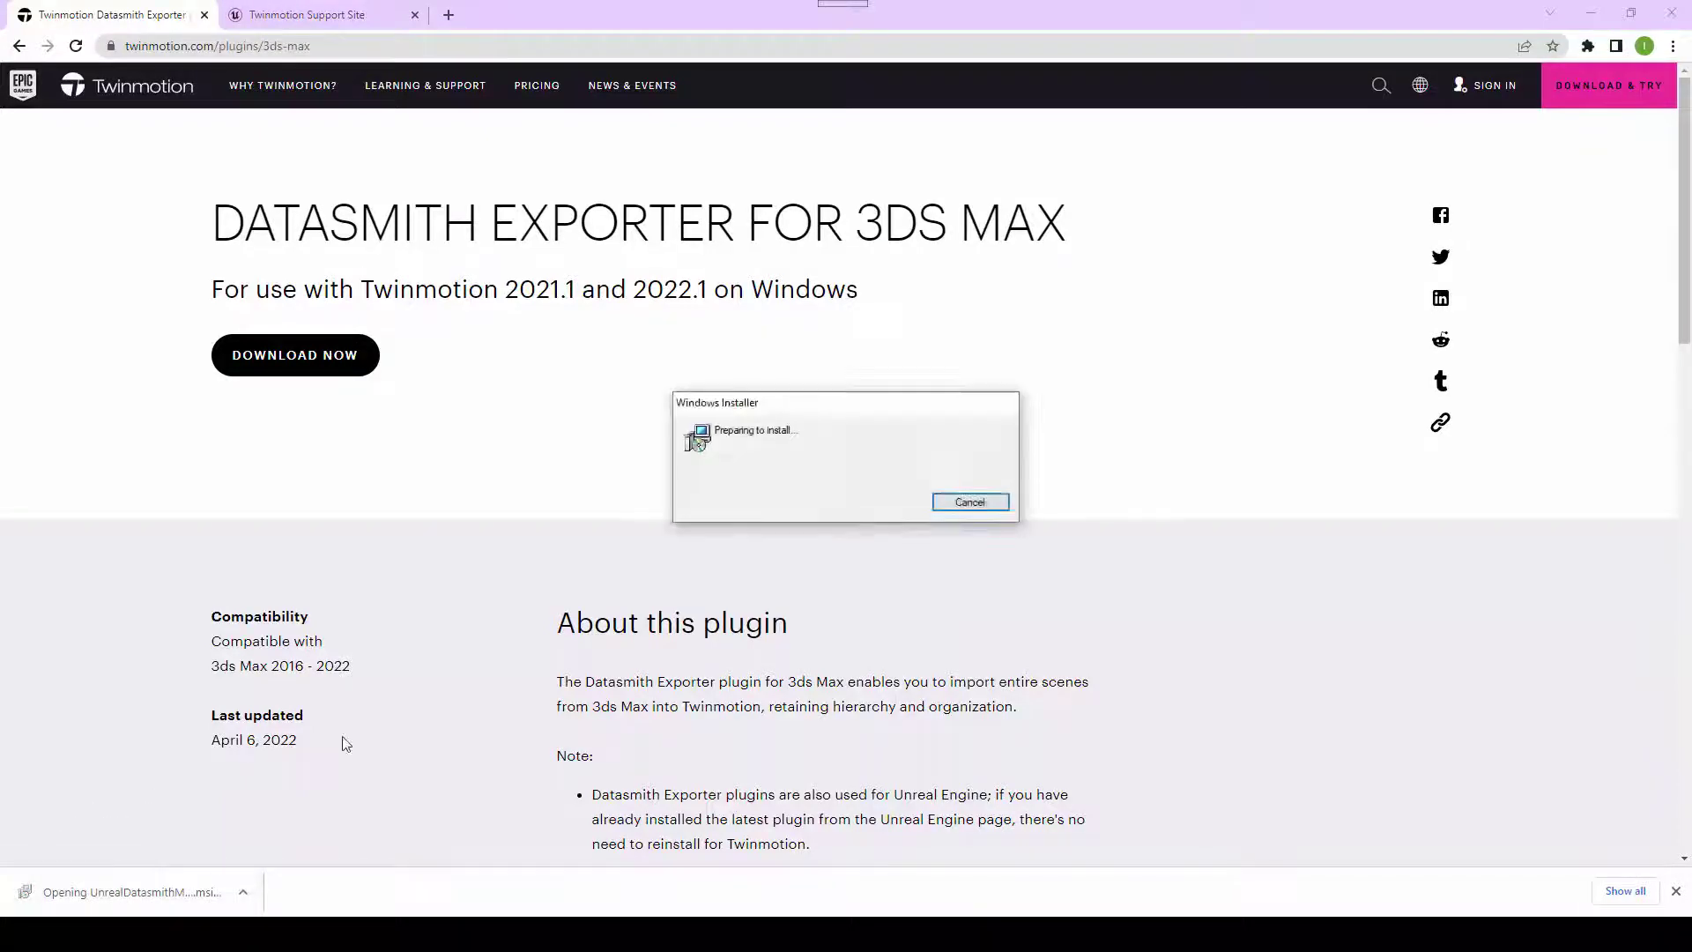
{"action": "left_click", "coordinate": [1160, 702]}
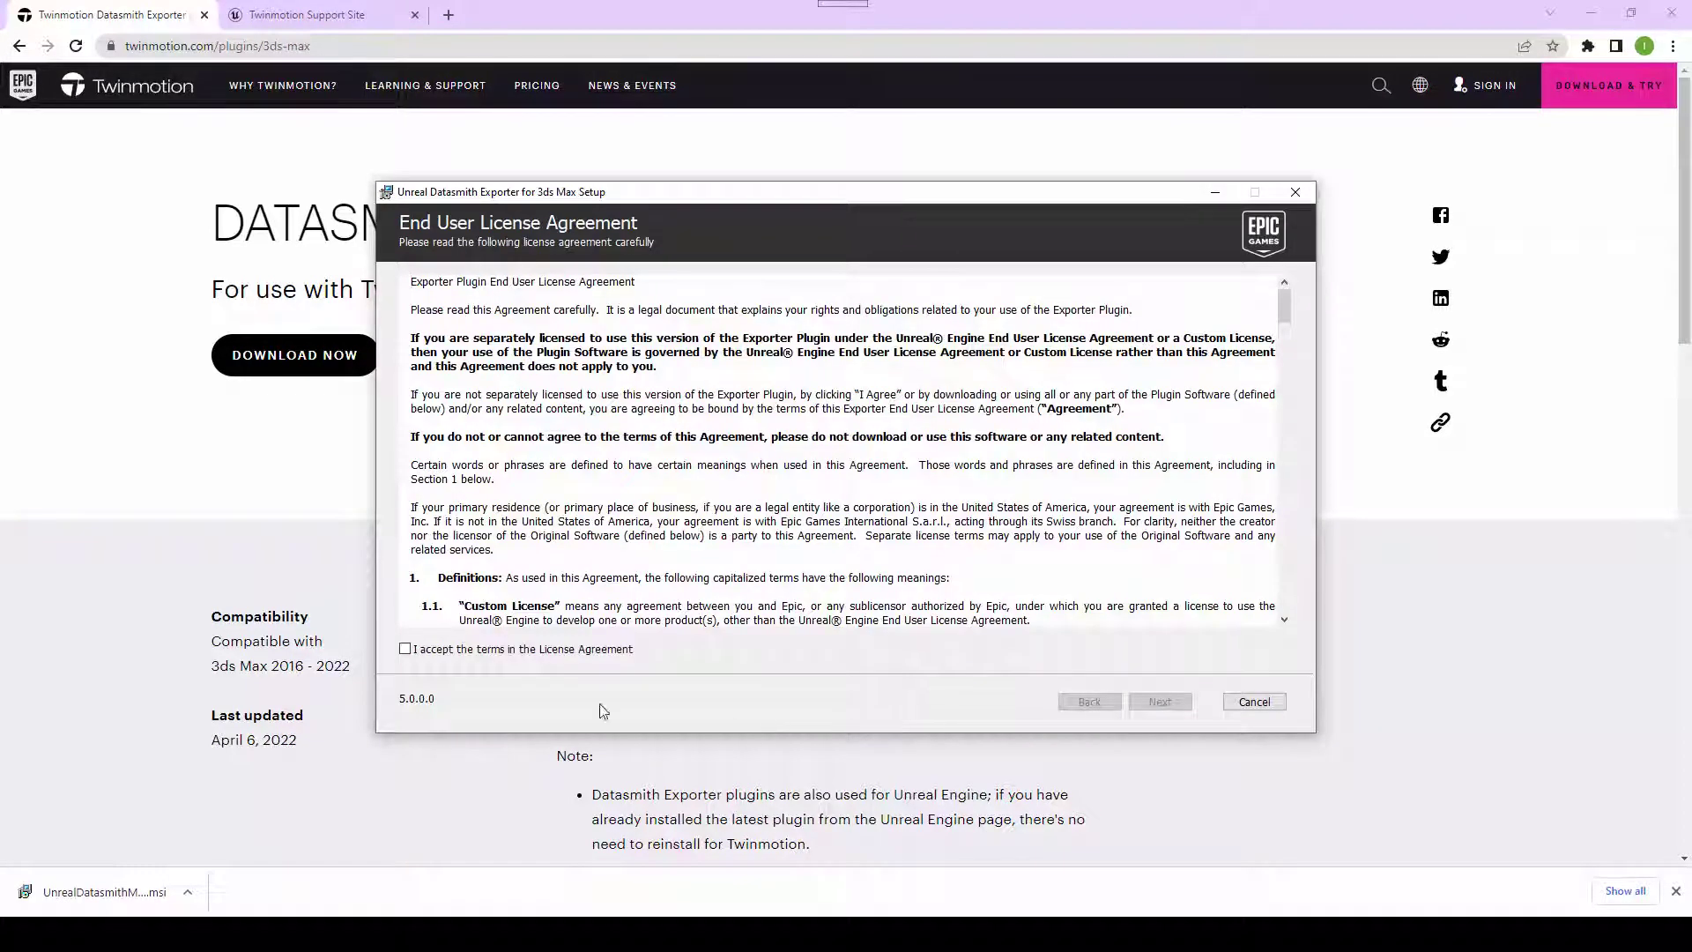
{"action": "left_click", "coordinate": [577, 652]}
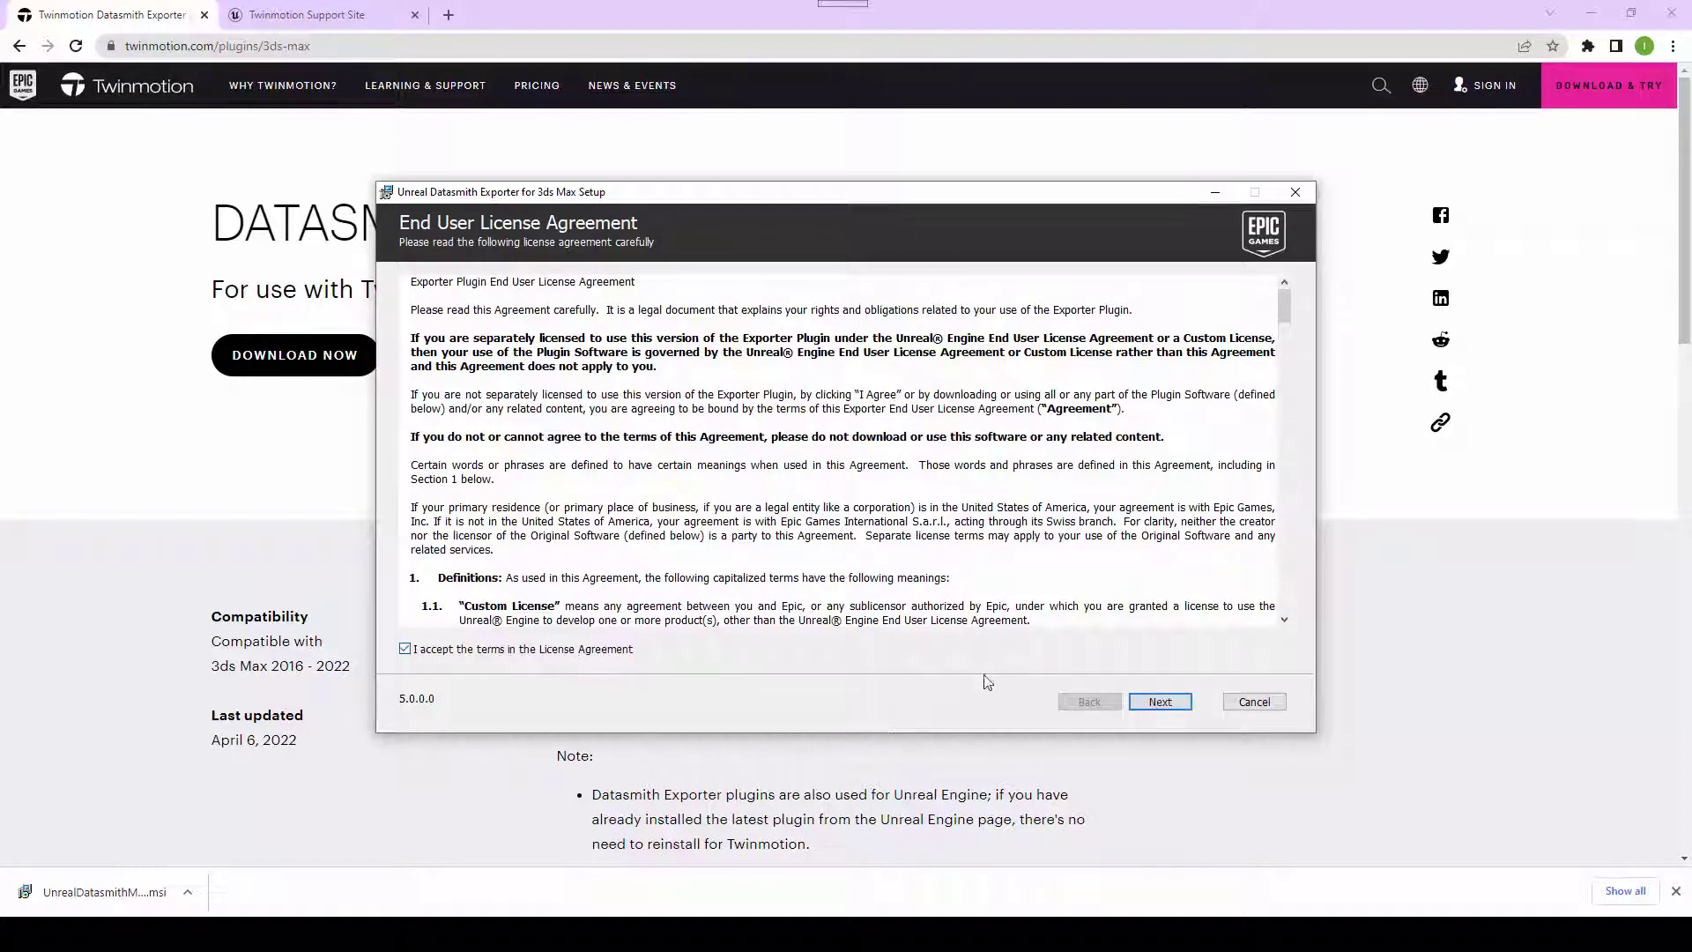
{"action": "left_click", "coordinate": [1159, 703]}
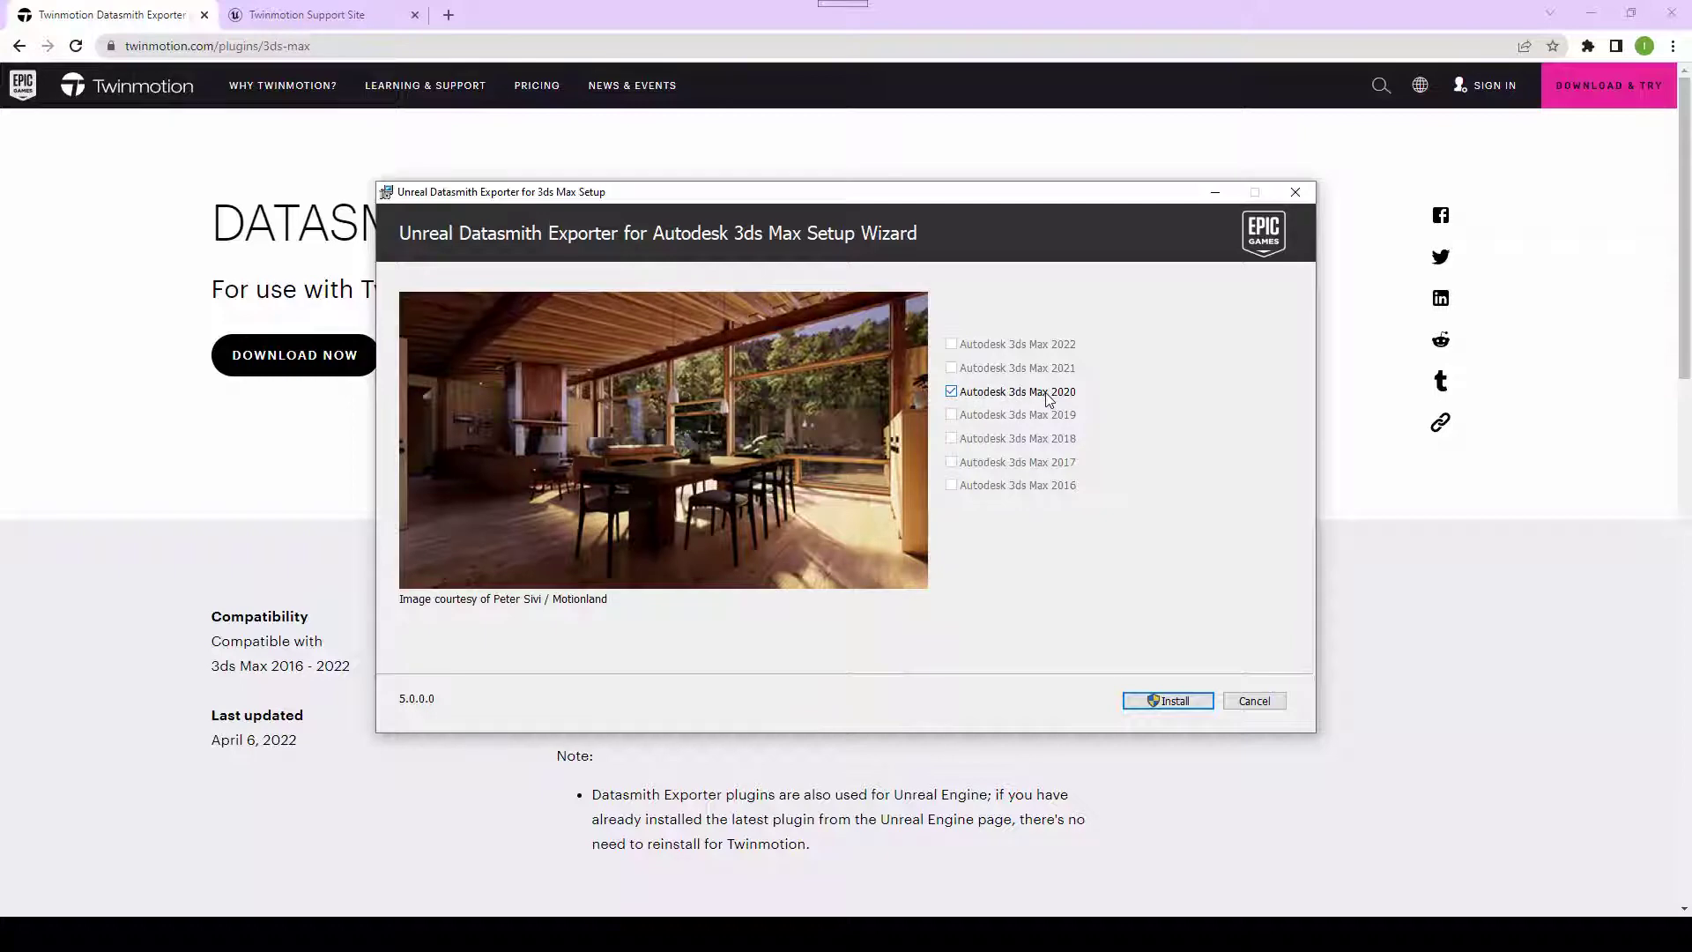
- Install the exporter for Autodesk 3ds Max 2020, letting setup close and restart the applications in use, and finish the wizard
{"action": "left_click", "coordinate": [1169, 701]}
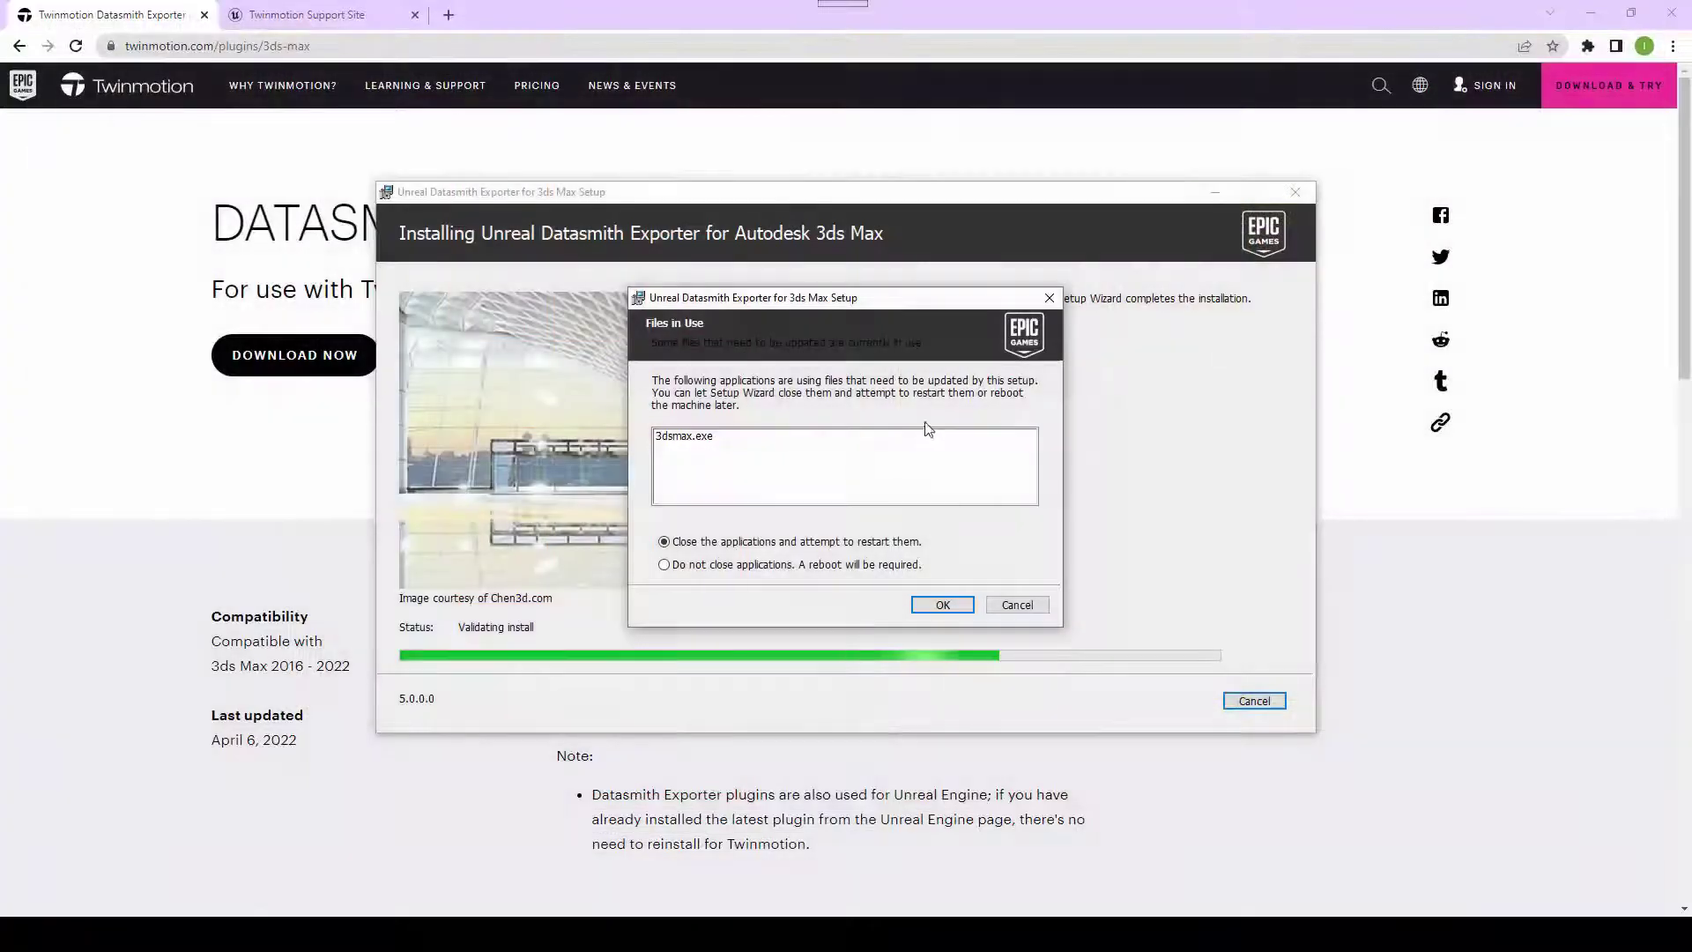
{"action": "left_click", "coordinate": [935, 607]}
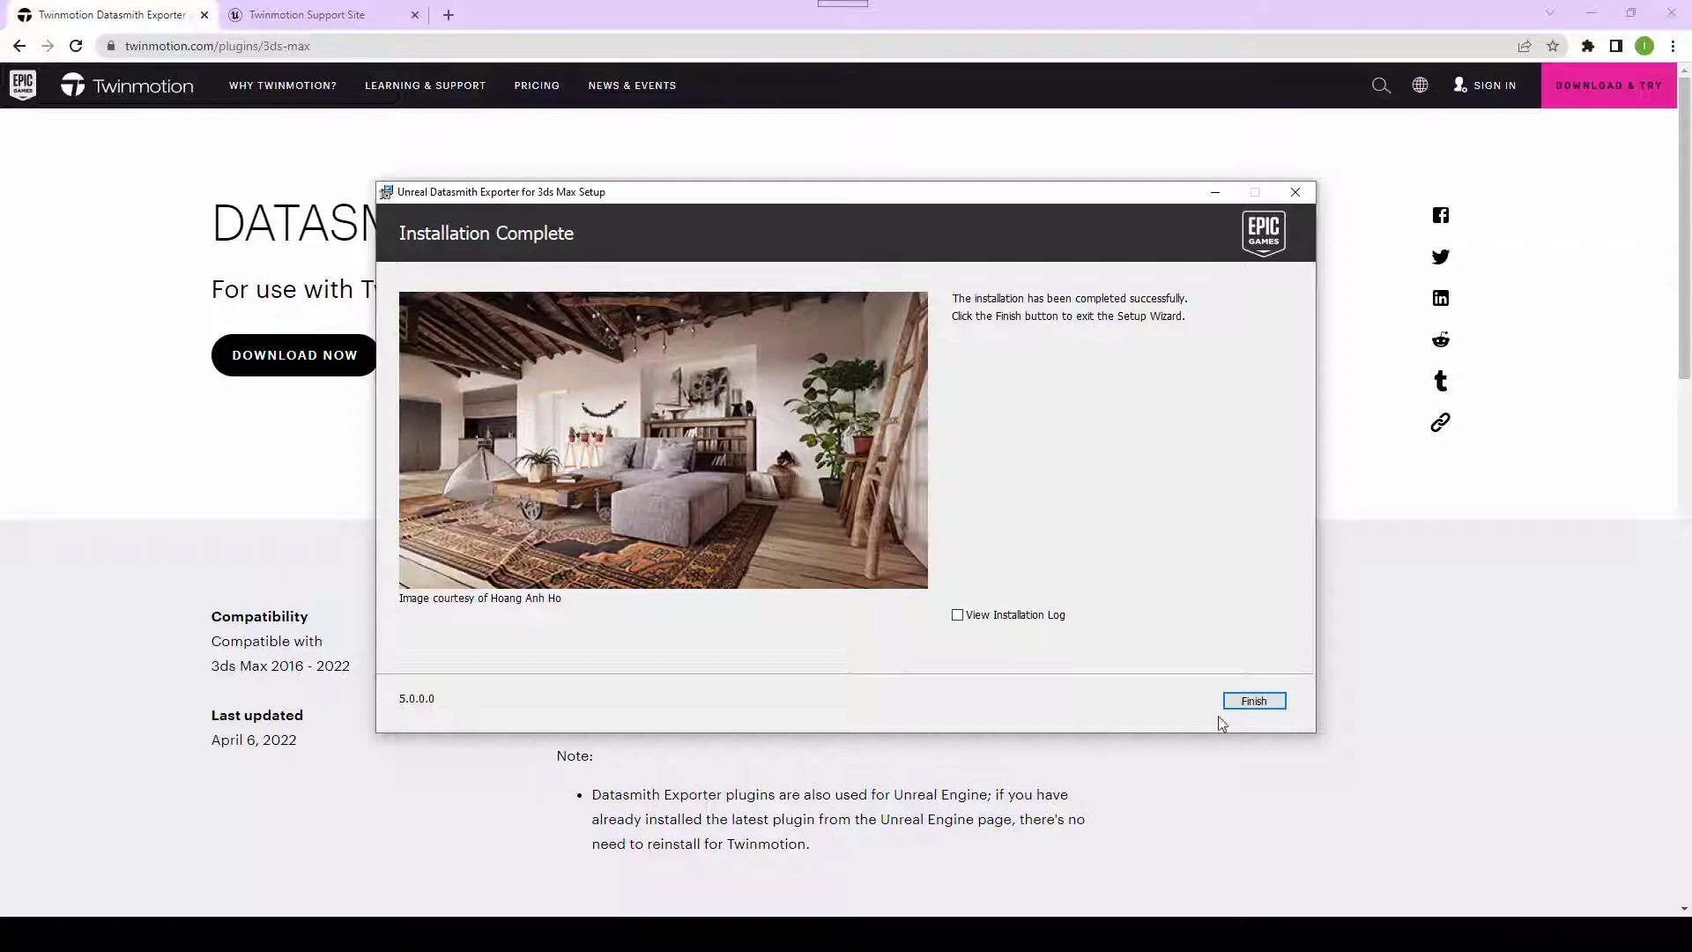
{"action": "left_click", "coordinate": [1256, 703]}
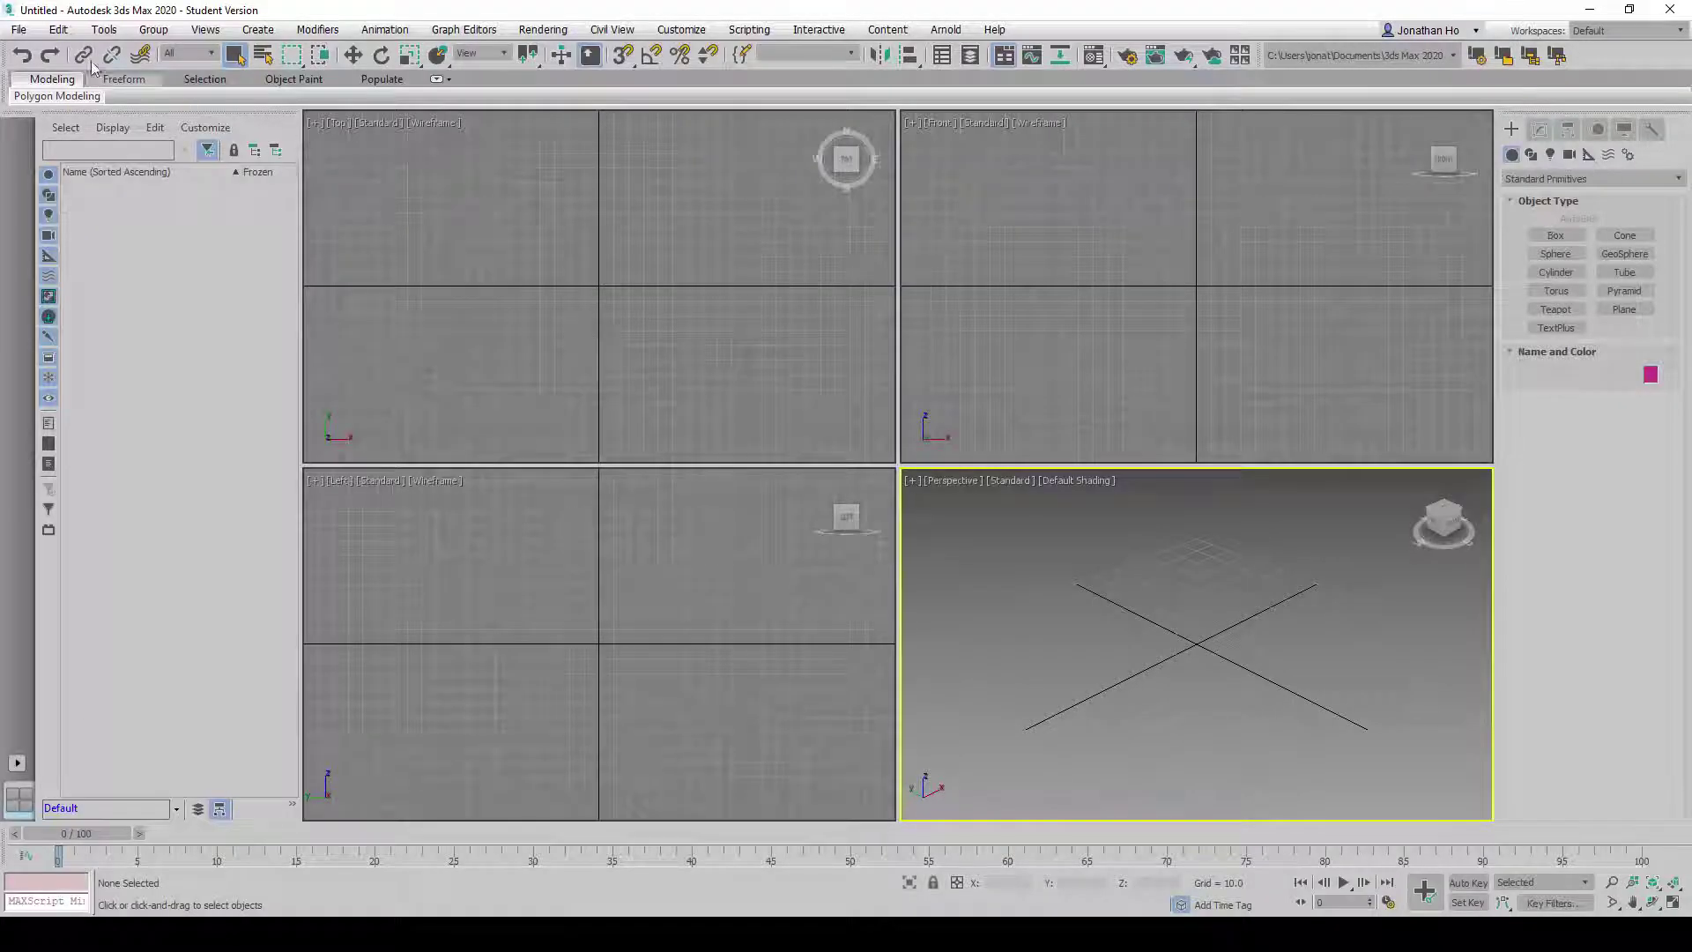
- Switch to 3ds Max and open the recent scene 9-Grid Site.max from the VR Assignment folder, dismissing the obsolete file notice
{"action": "left_click", "coordinate": [20, 31]}
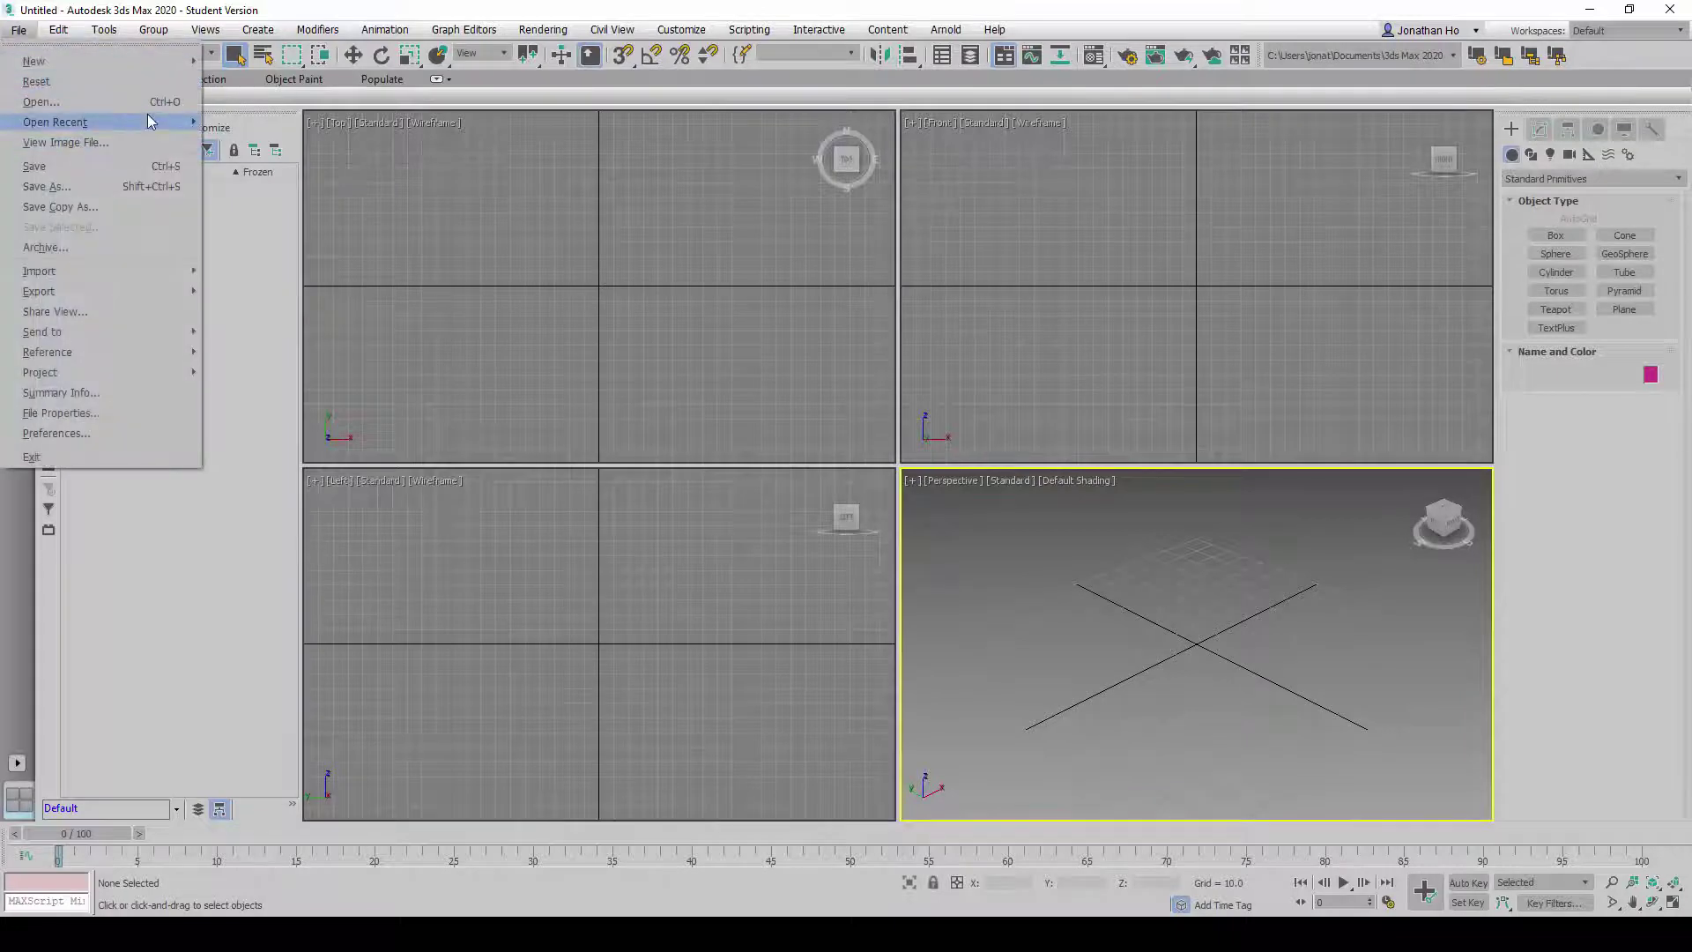
{"action": "mouse_move", "coordinate": [155, 125]}
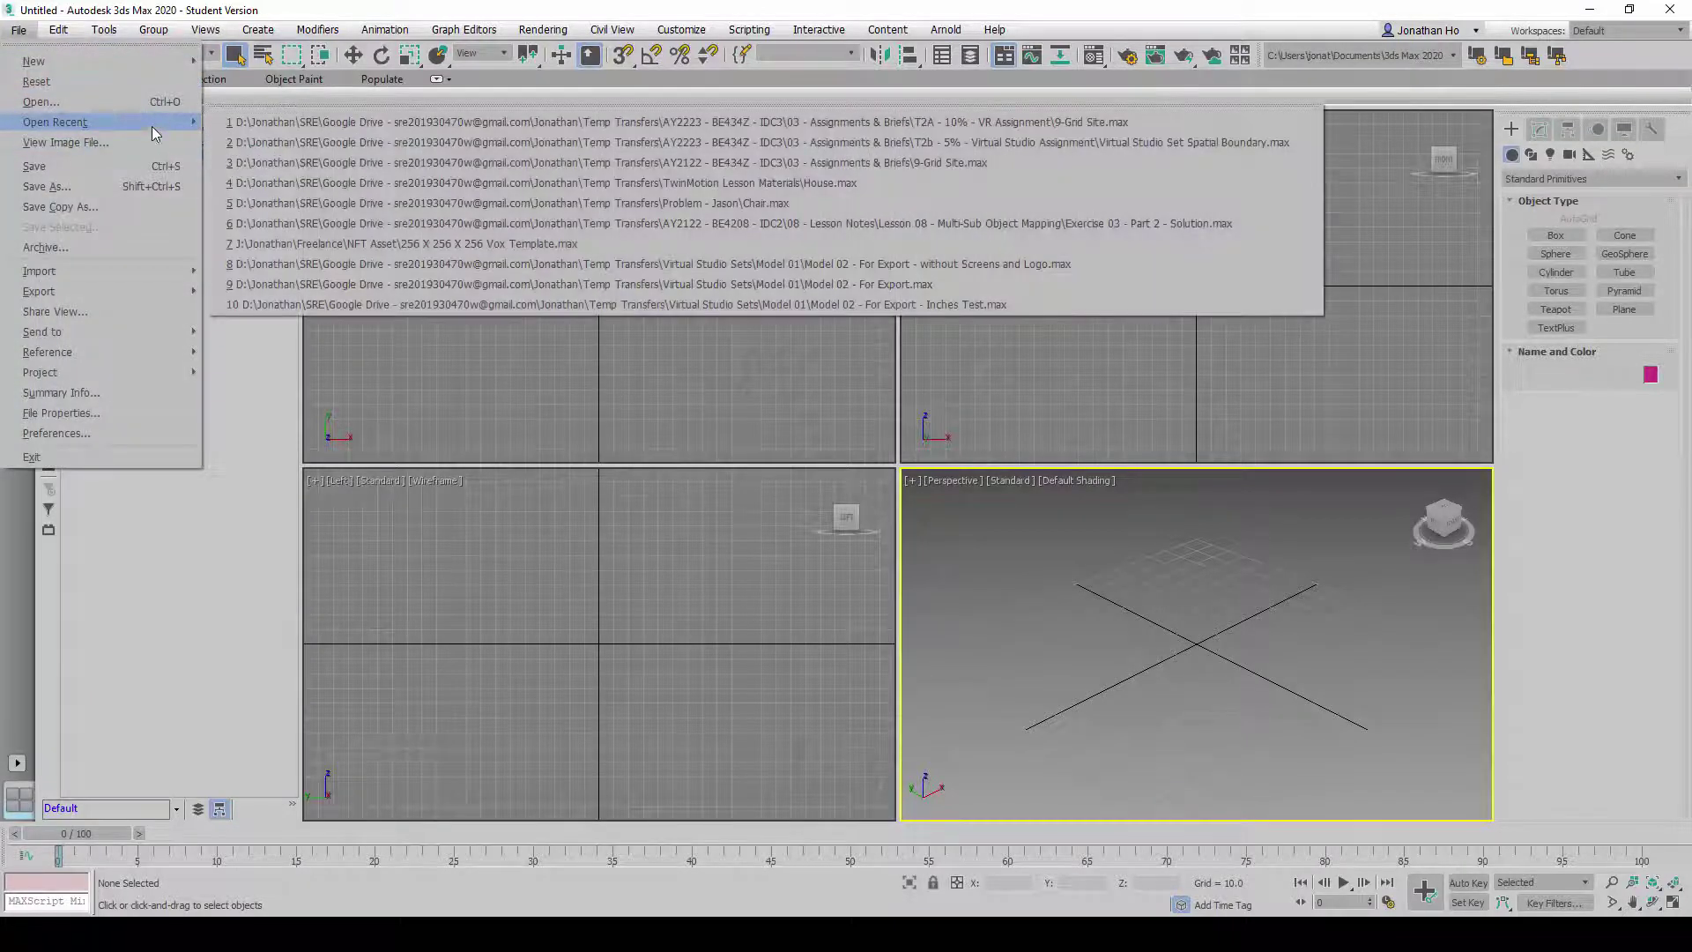
{"action": "left_click", "coordinate": [435, 122]}
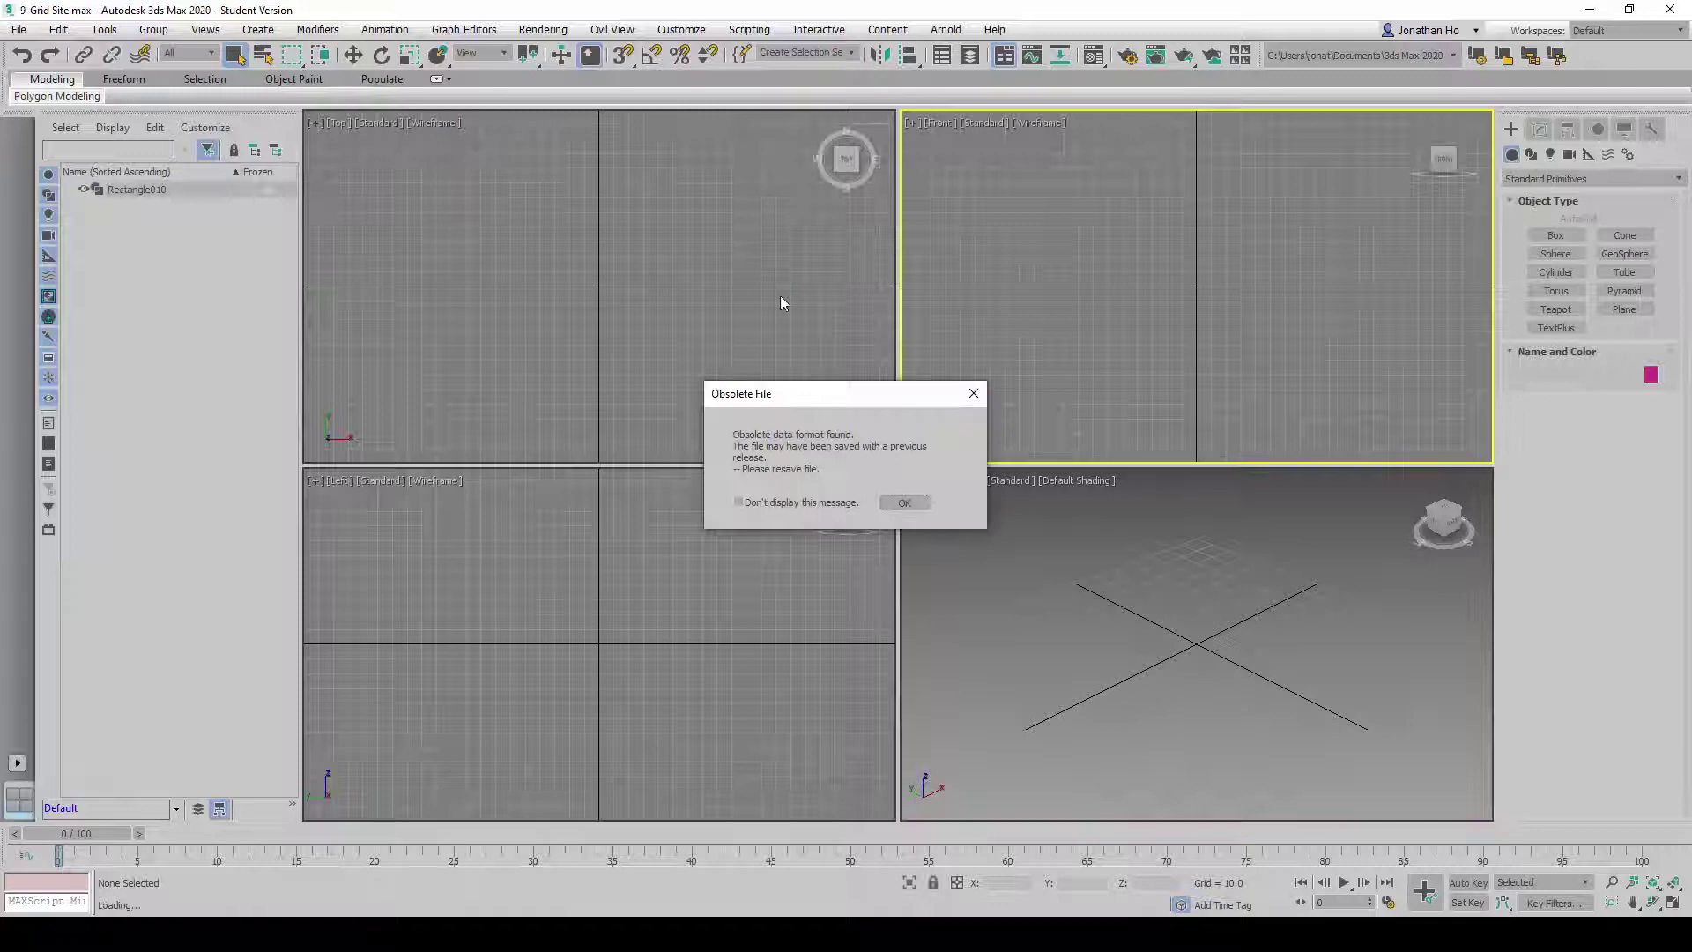
{"action": "left_click", "coordinate": [906, 505]}
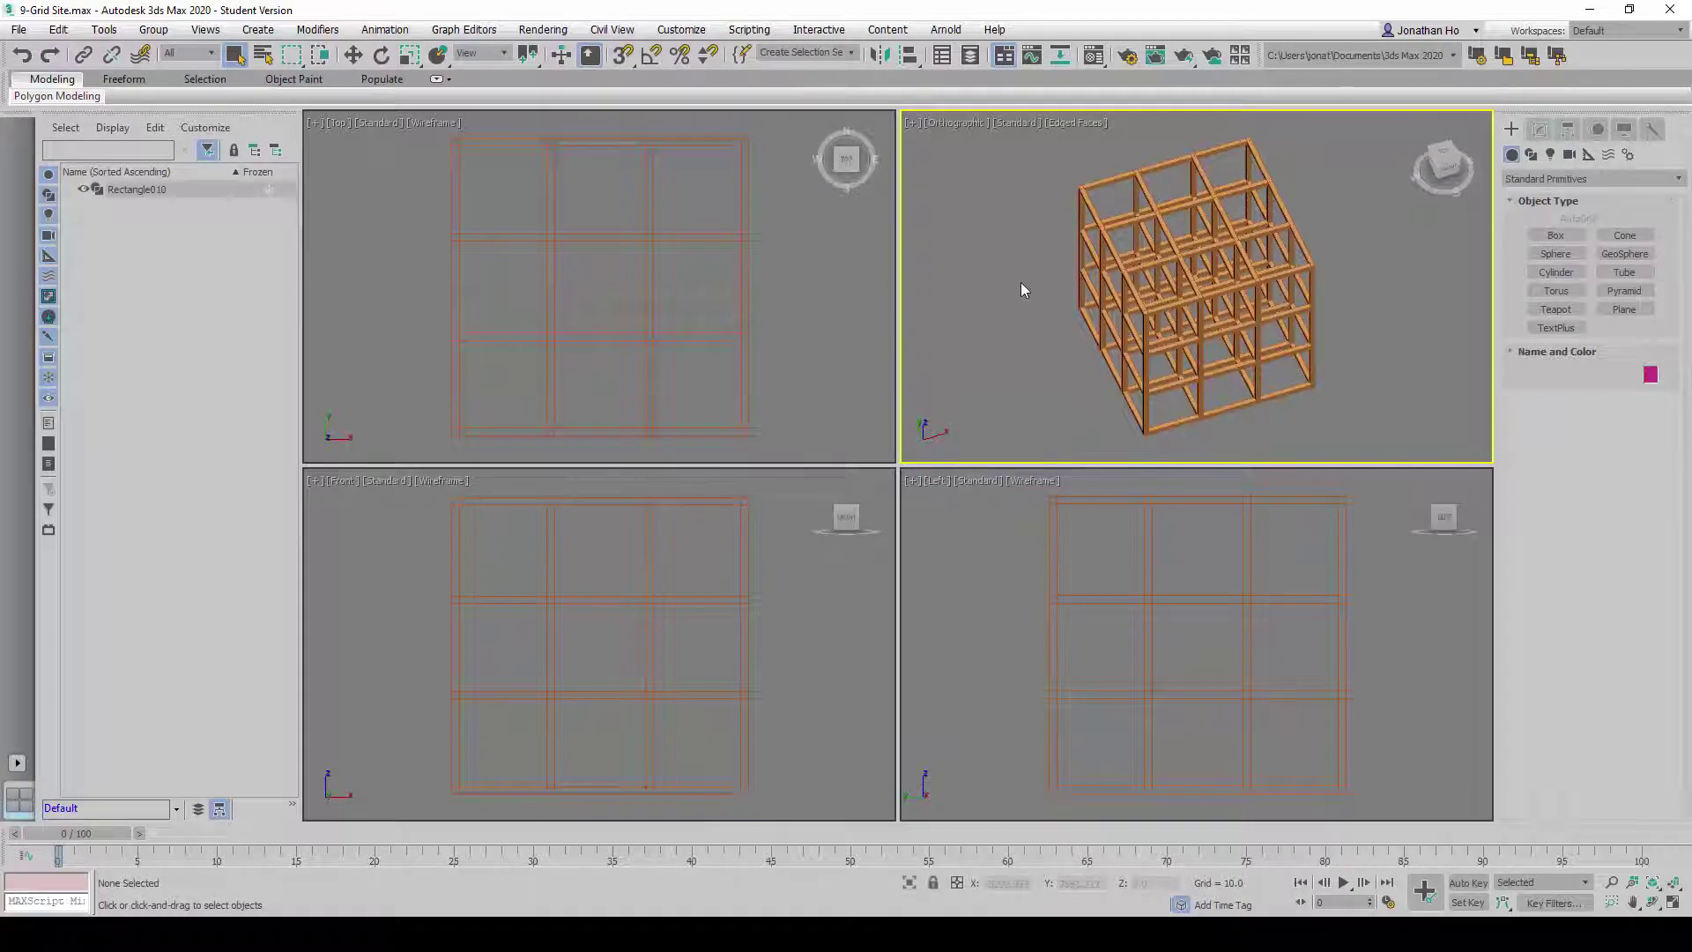
- Start exporting the whole scene and choose the T2A - 10% - VR Assignment folder as the destination
{"action": "left_click", "coordinate": [17, 31]}
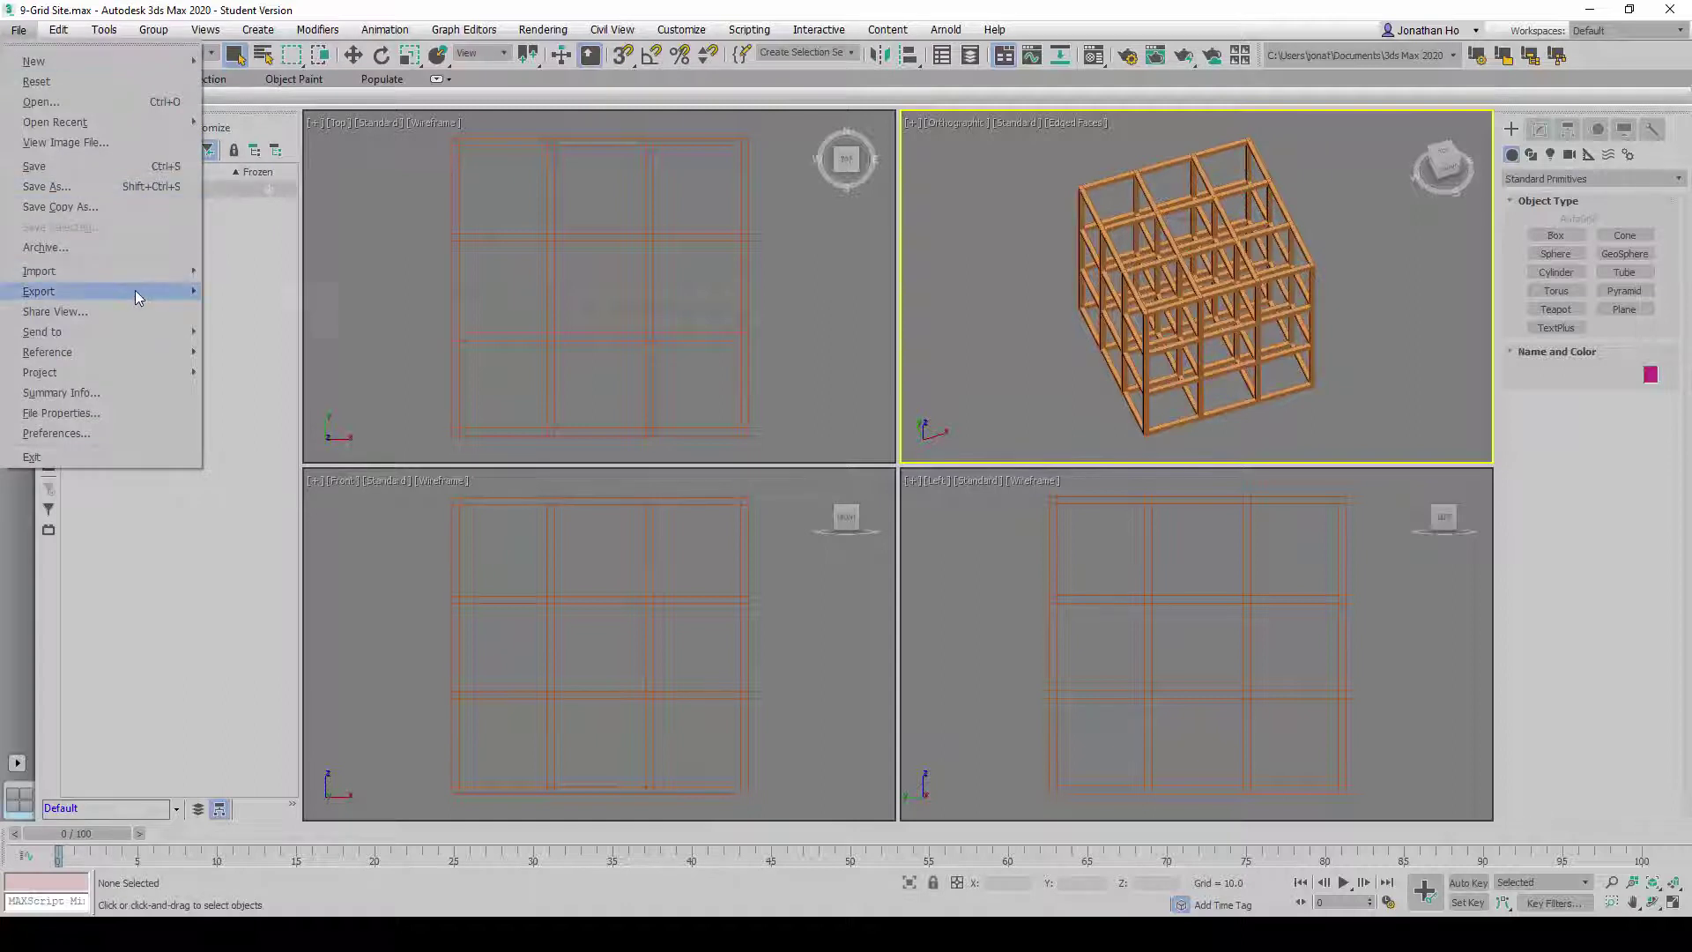
{"action": "mouse_move", "coordinate": [137, 293]}
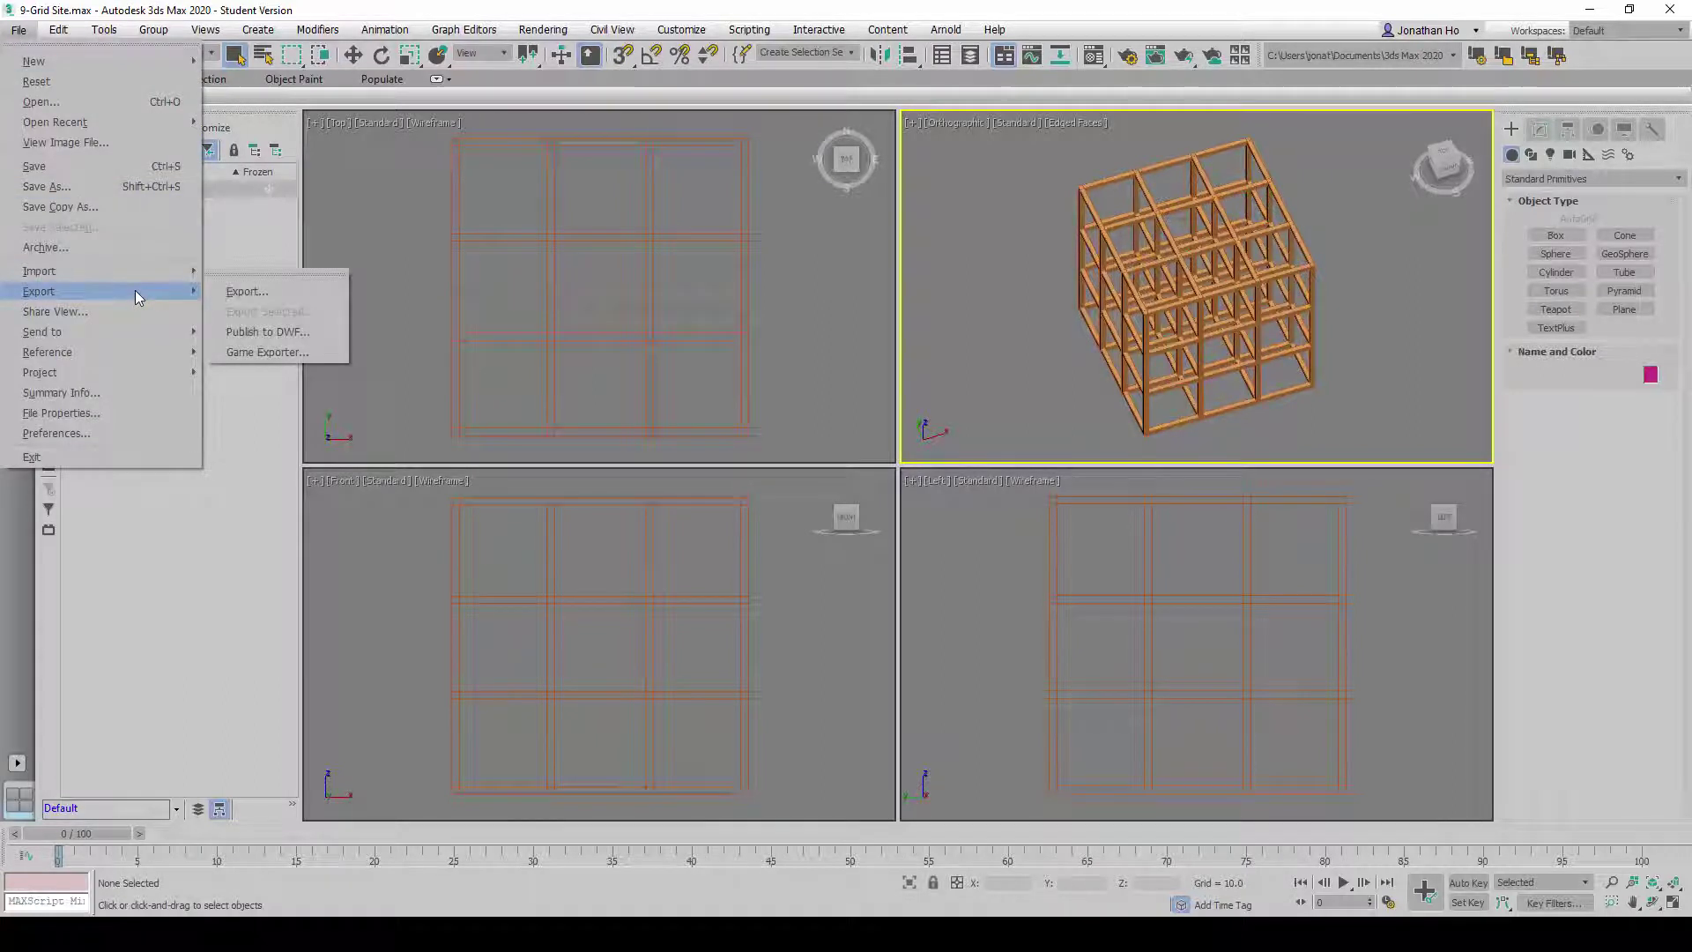
{"action": "left_click", "coordinate": [288, 291]}
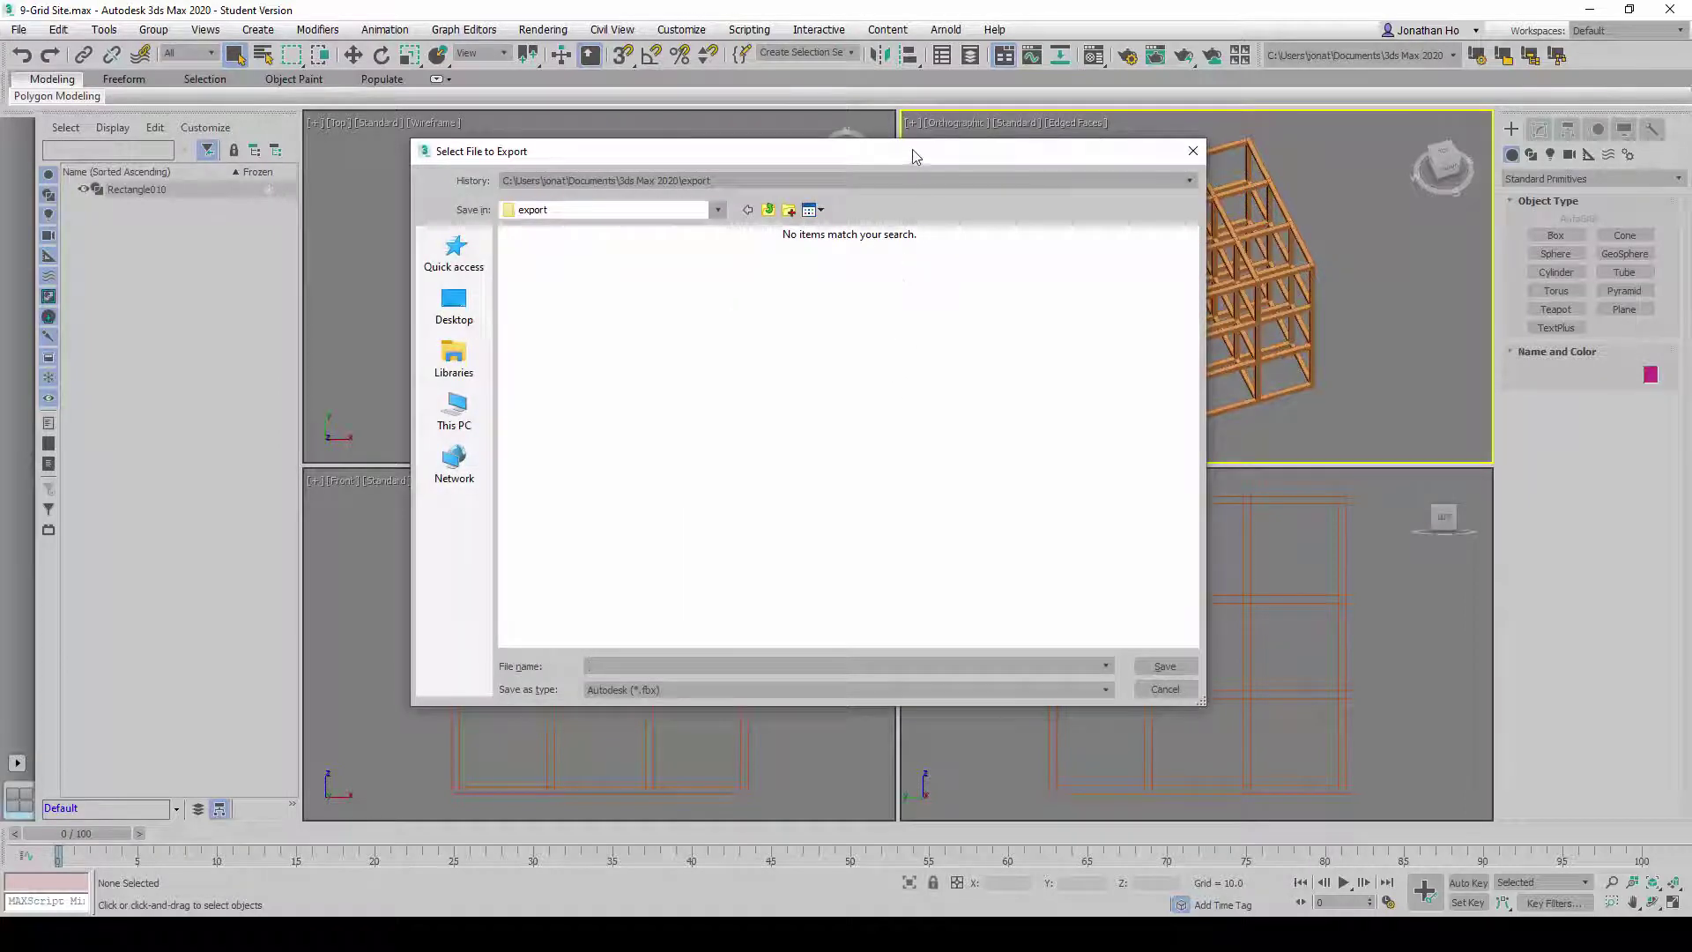
{"action": "left_click_drag", "start_coordinate": [913, 150], "coordinate": [913, 160]}
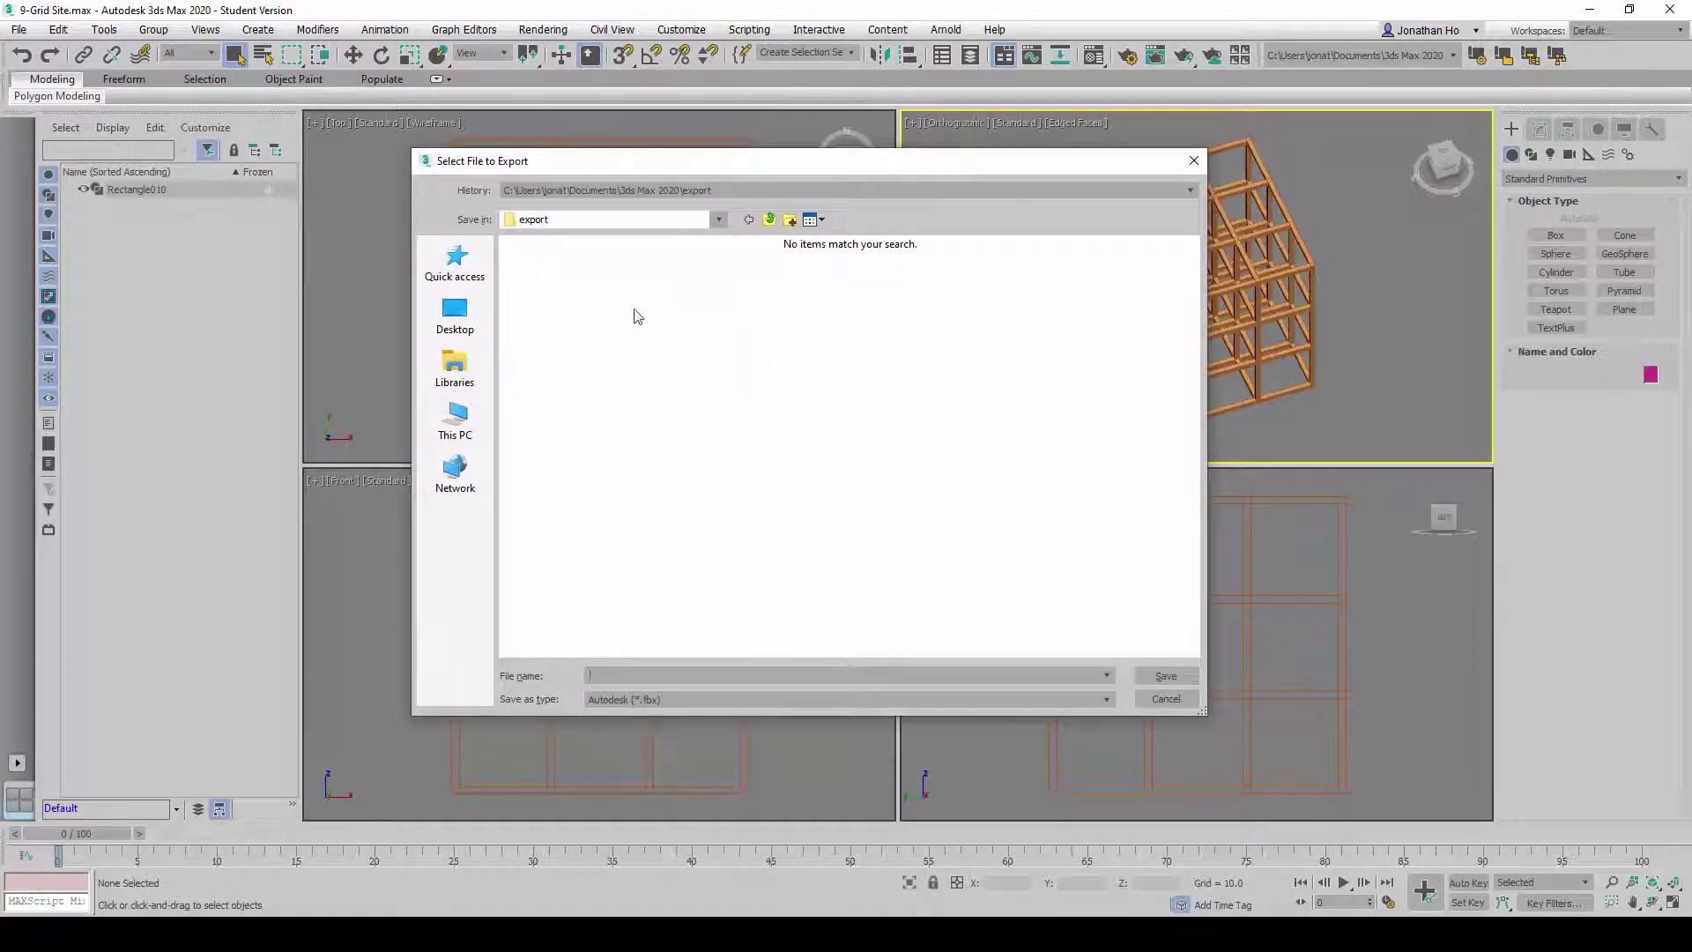
{"action": "left_click", "coordinate": [448, 318]}
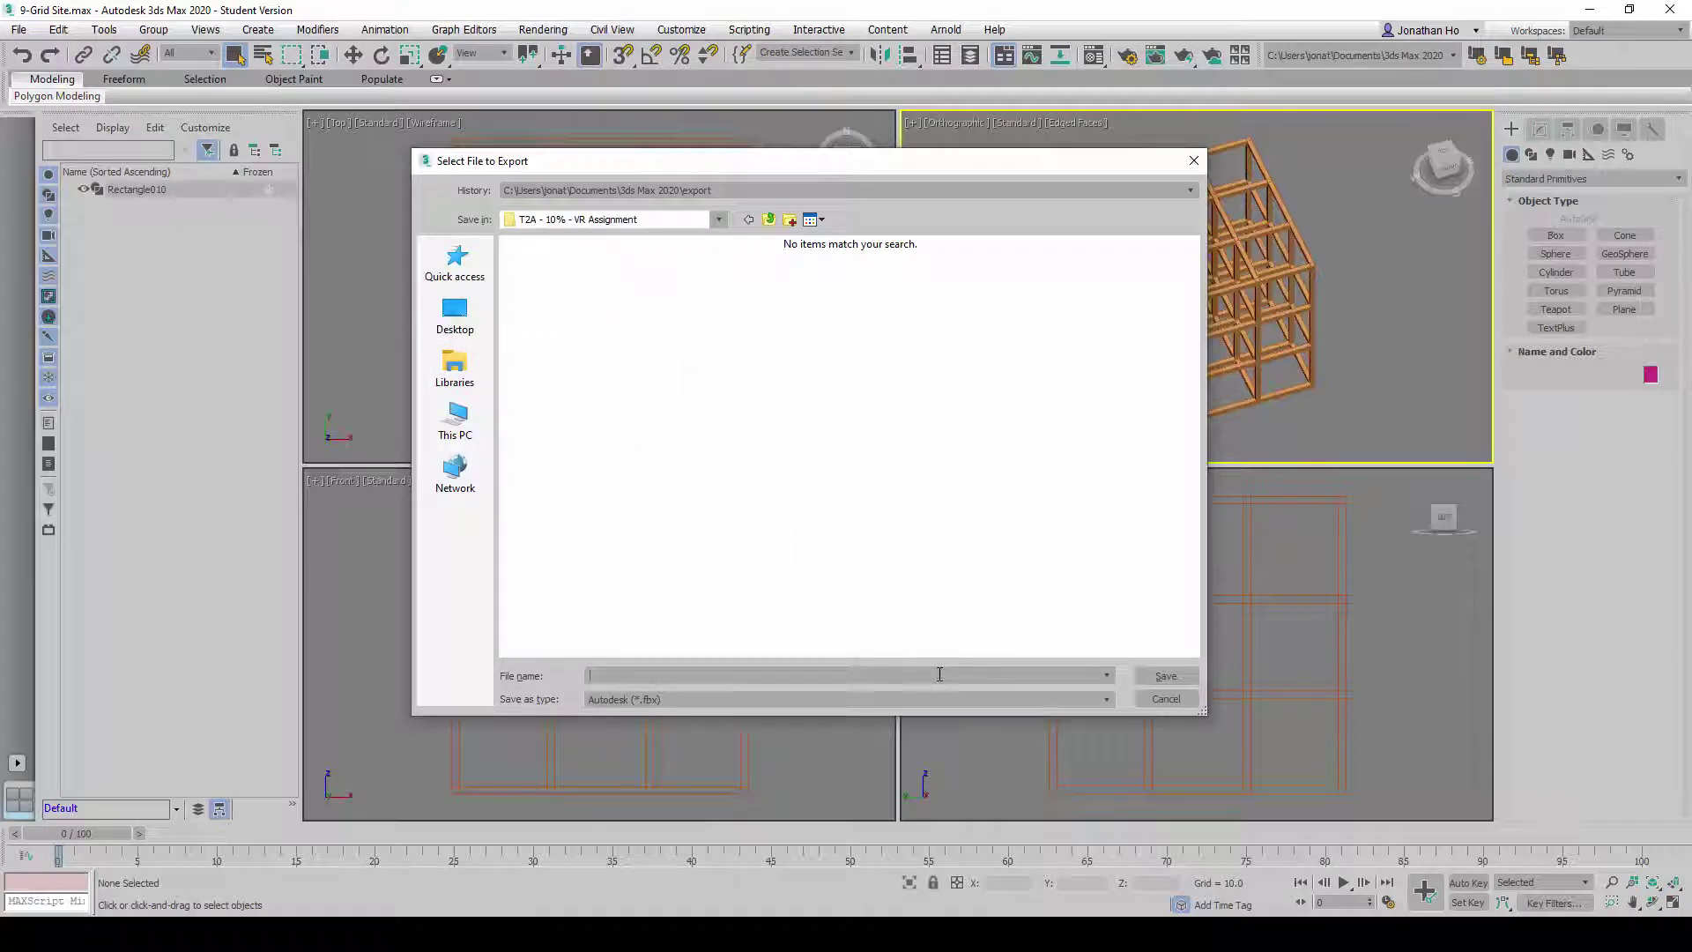
- Name the export file 9-Grid Site Export
{"action": "type", "text": "9-"}
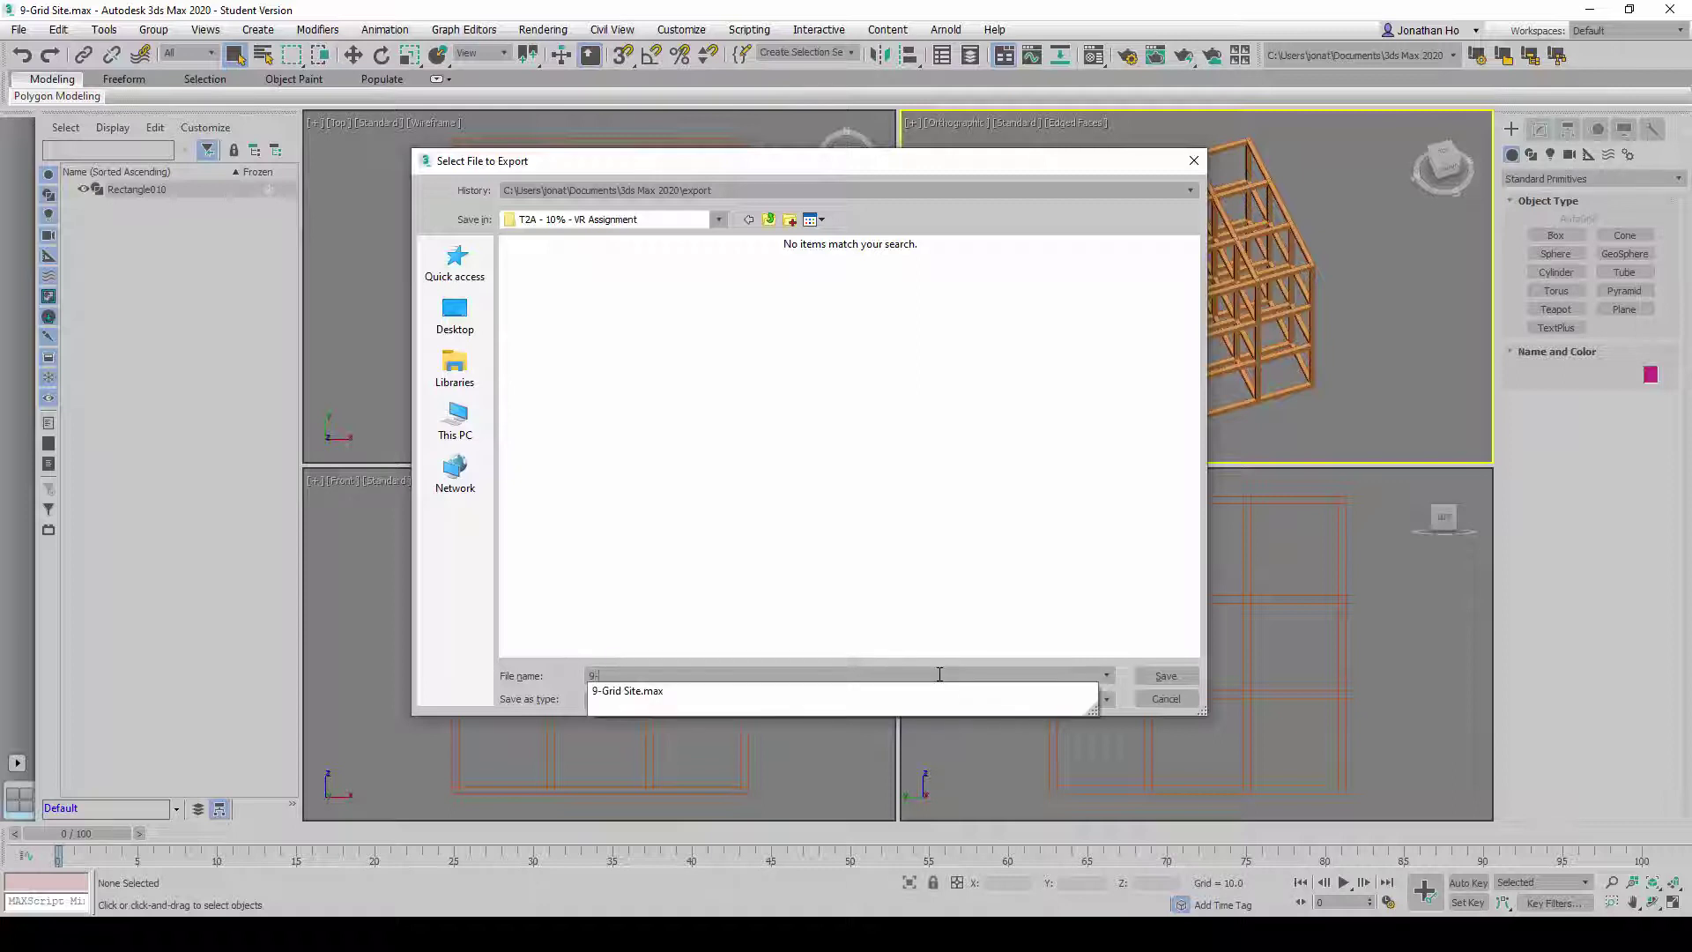
{"action": "key", "text": "Down"}
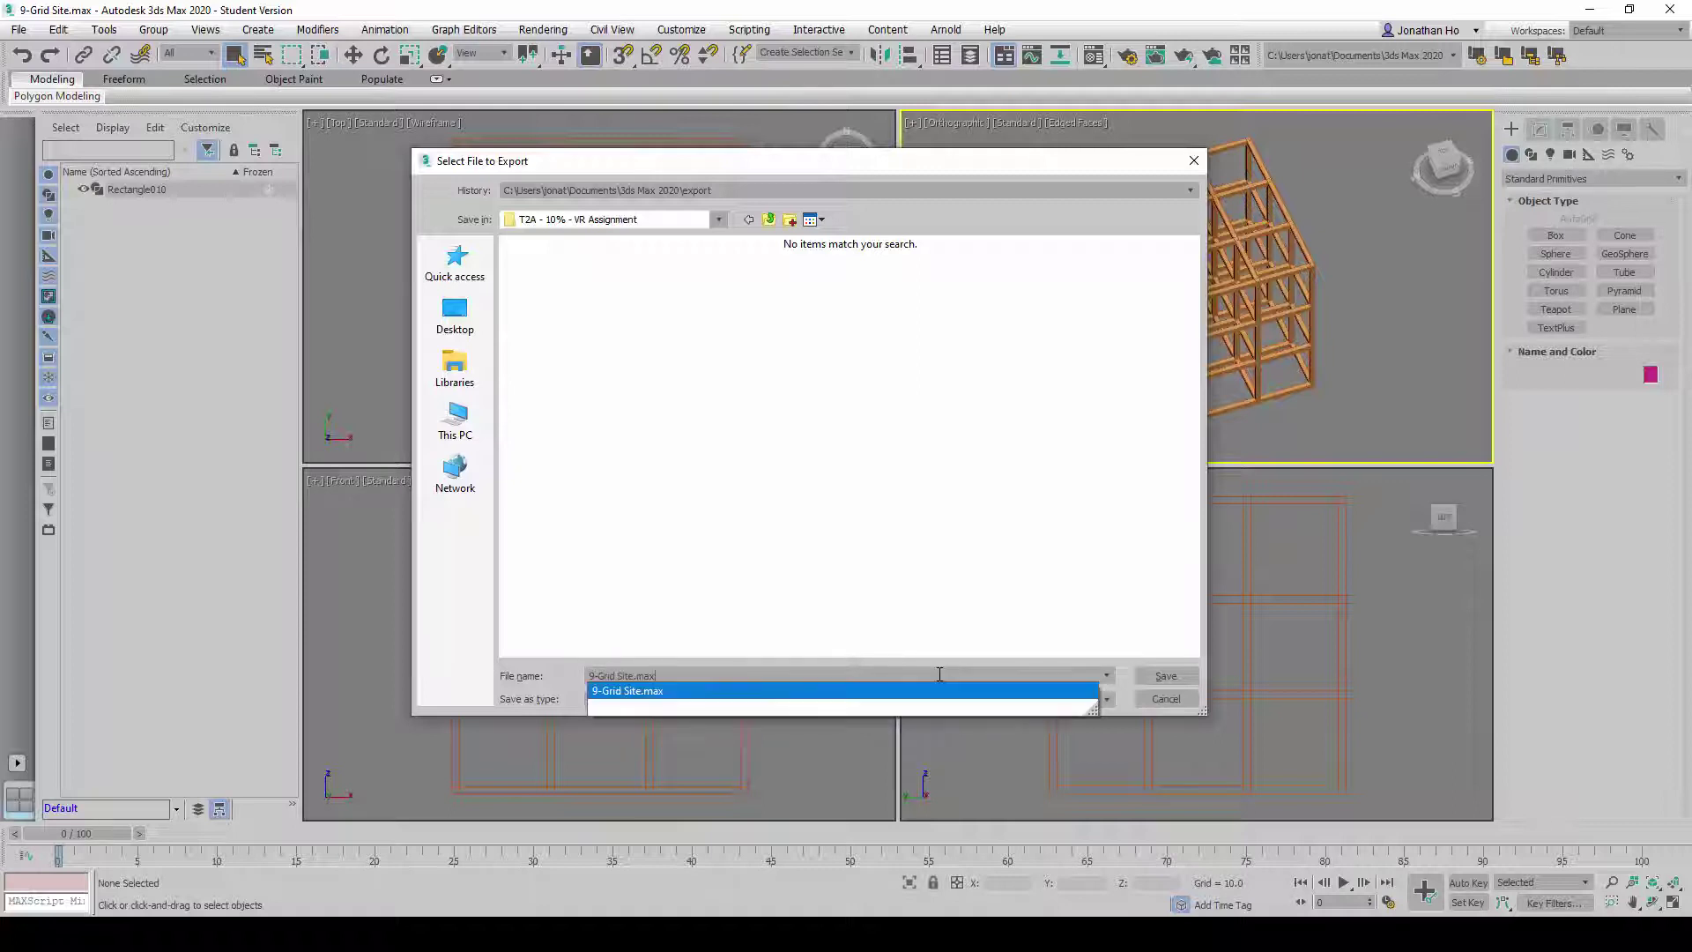
{"action": "left_click", "coordinate": [836, 670]}
{"action": "key", "text": "BackSpace"}
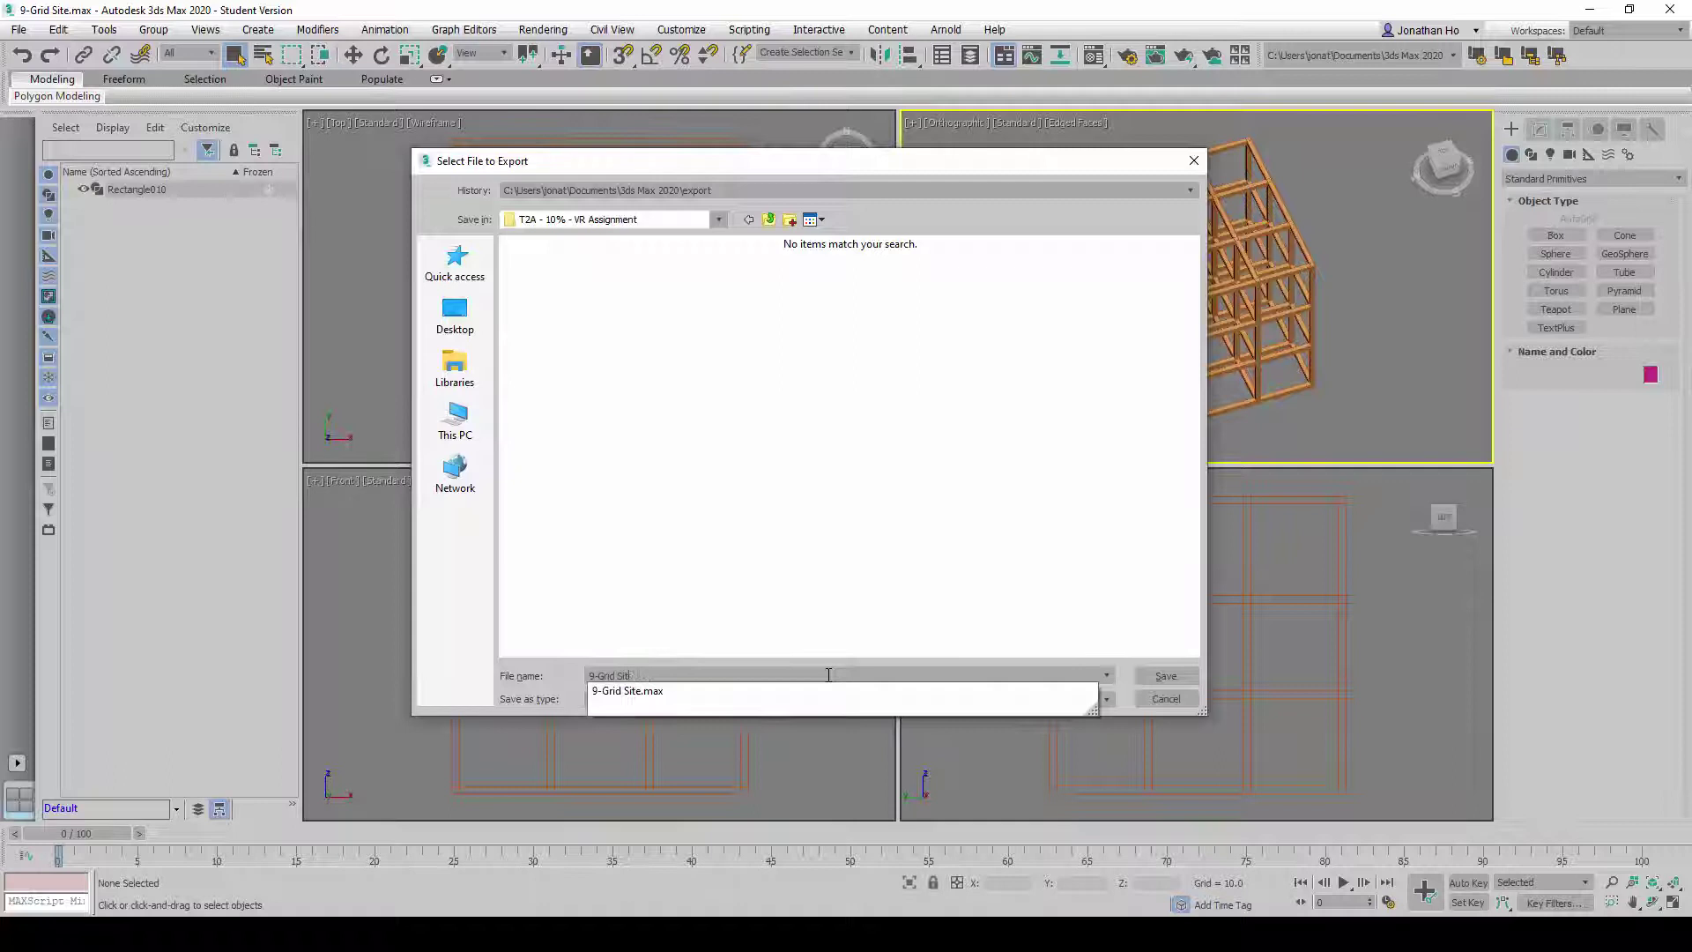
{"action": "type", "text": "e Export"}
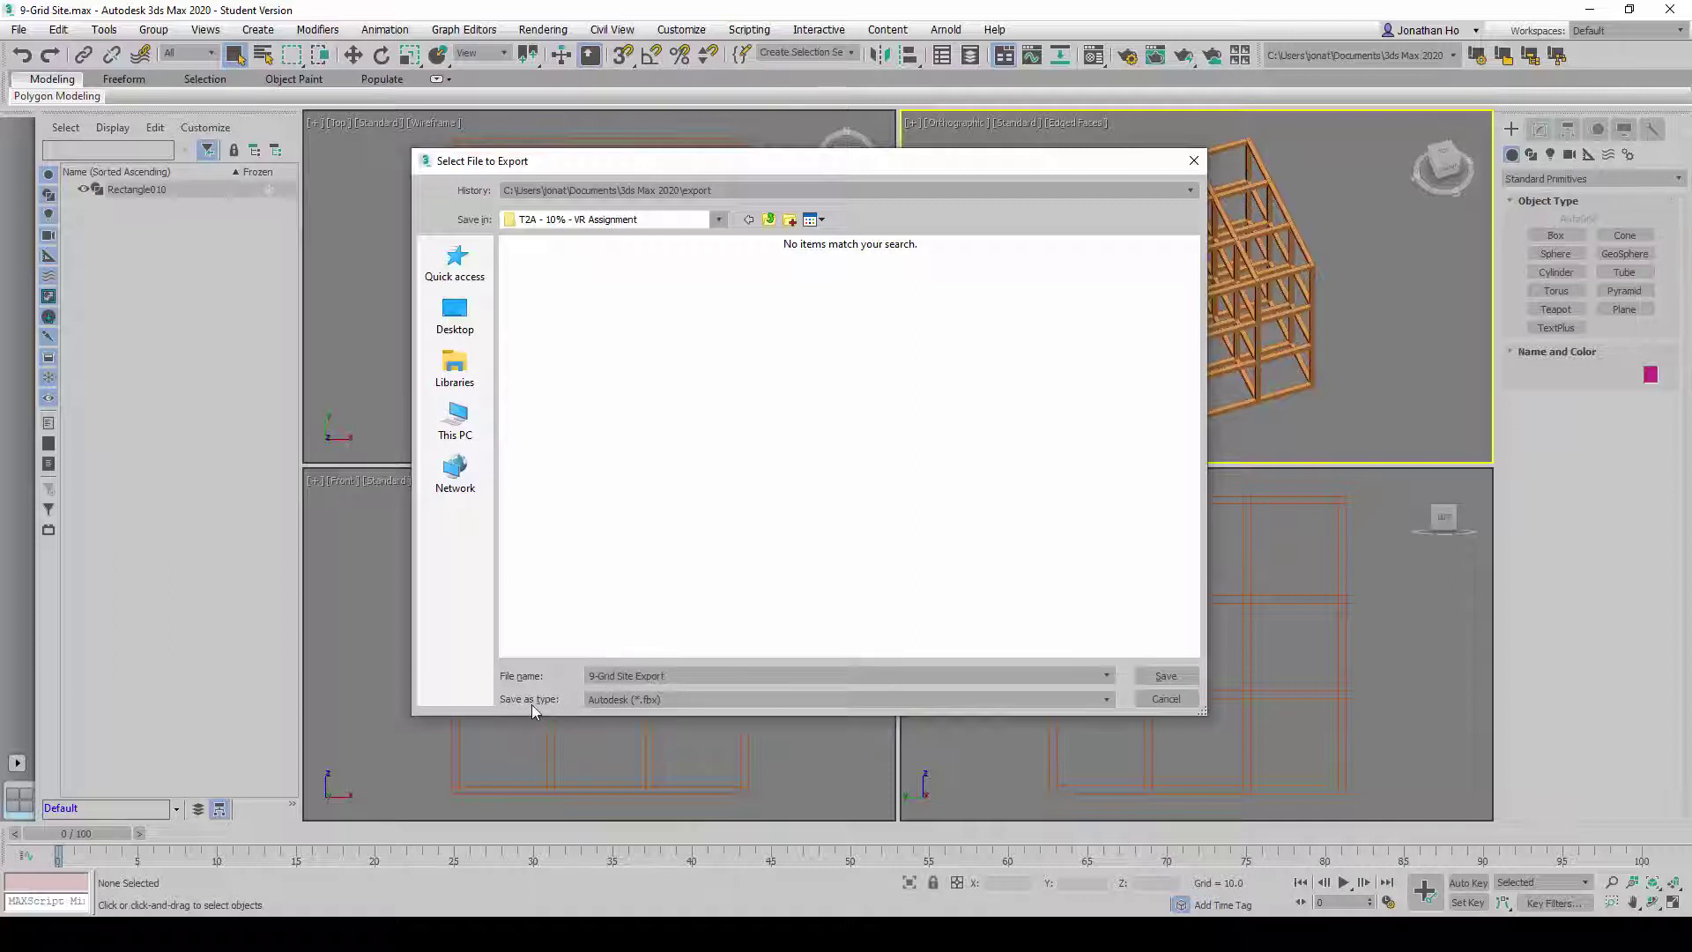
- Set the export file type to Unreal Datasmith (*.udatasmith) and proceed to the Datasmith export options
{"action": "left_click", "coordinate": [751, 702]}
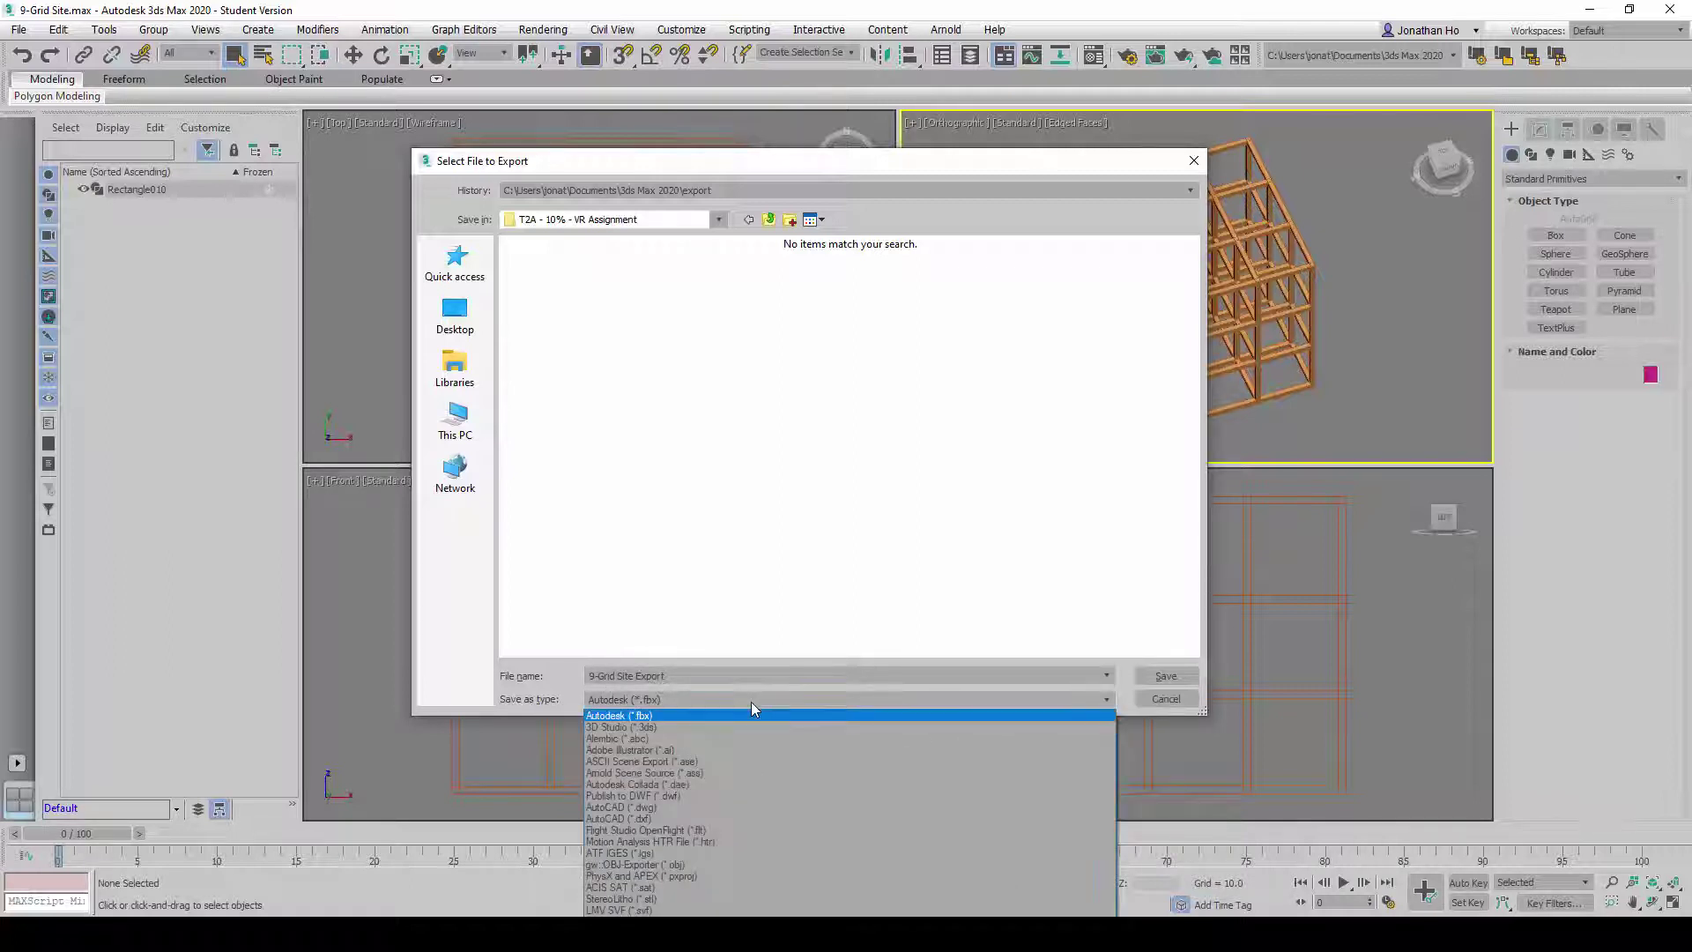
{"action": "left_click", "coordinate": [825, 167]}
{"action": "left_click_drag", "start_coordinate": [854, 166], "coordinate": [859, 65]}
{"action": "left_click", "coordinate": [823, 598]}
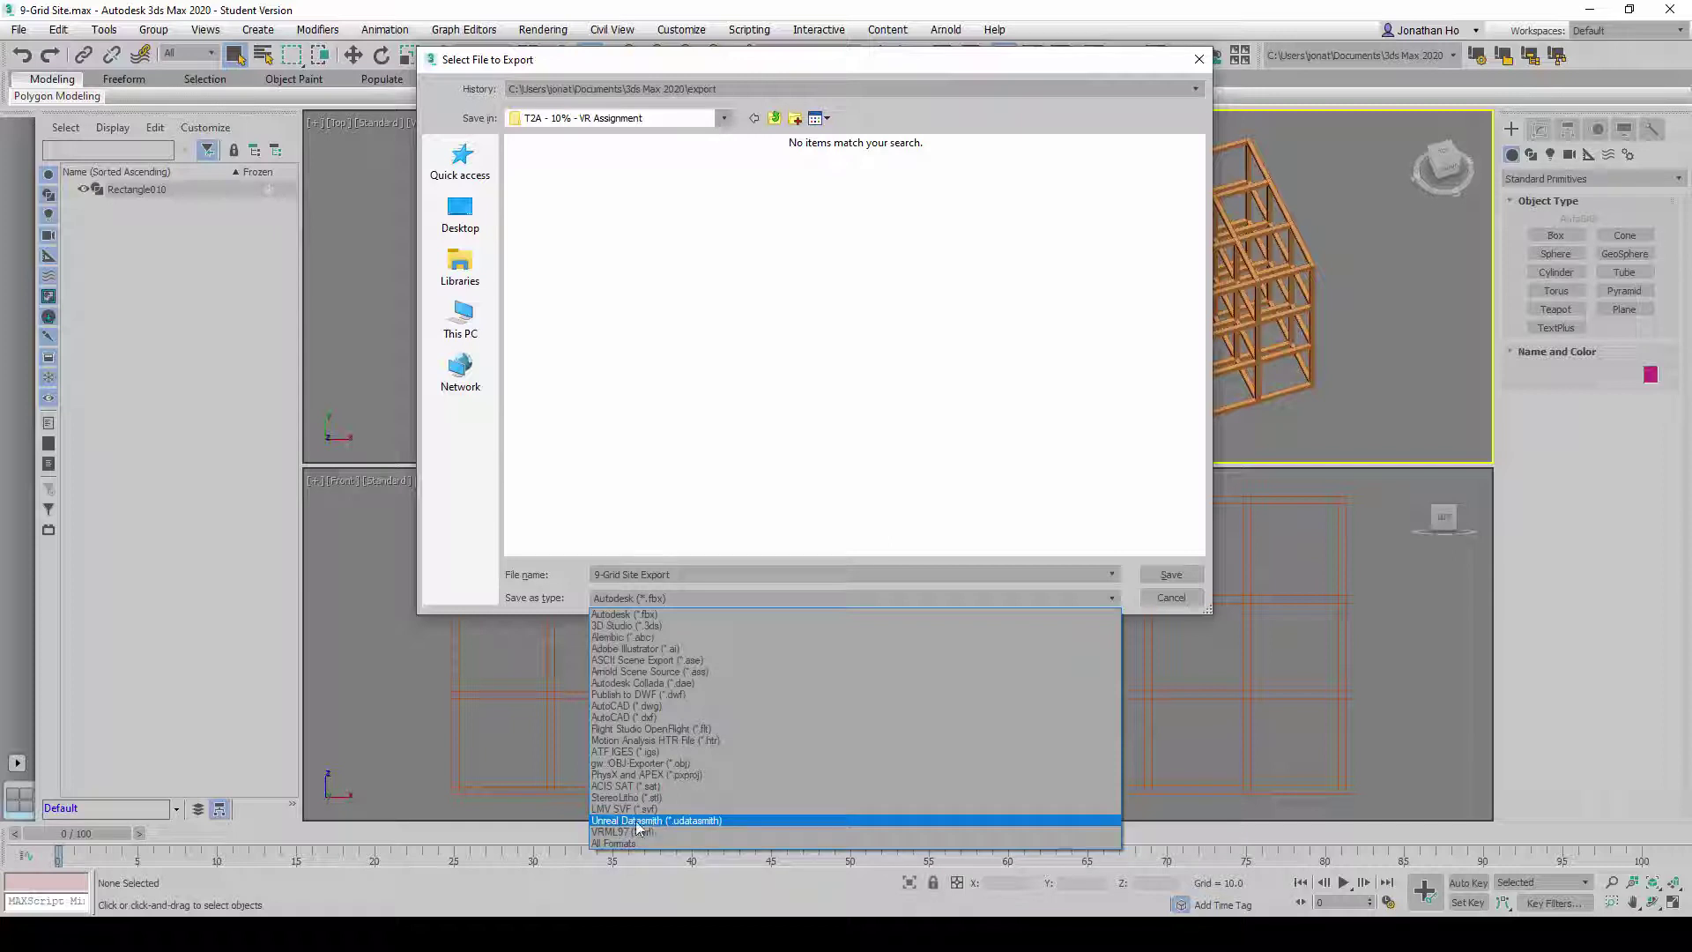
{"action": "left_click", "coordinate": [743, 823]}
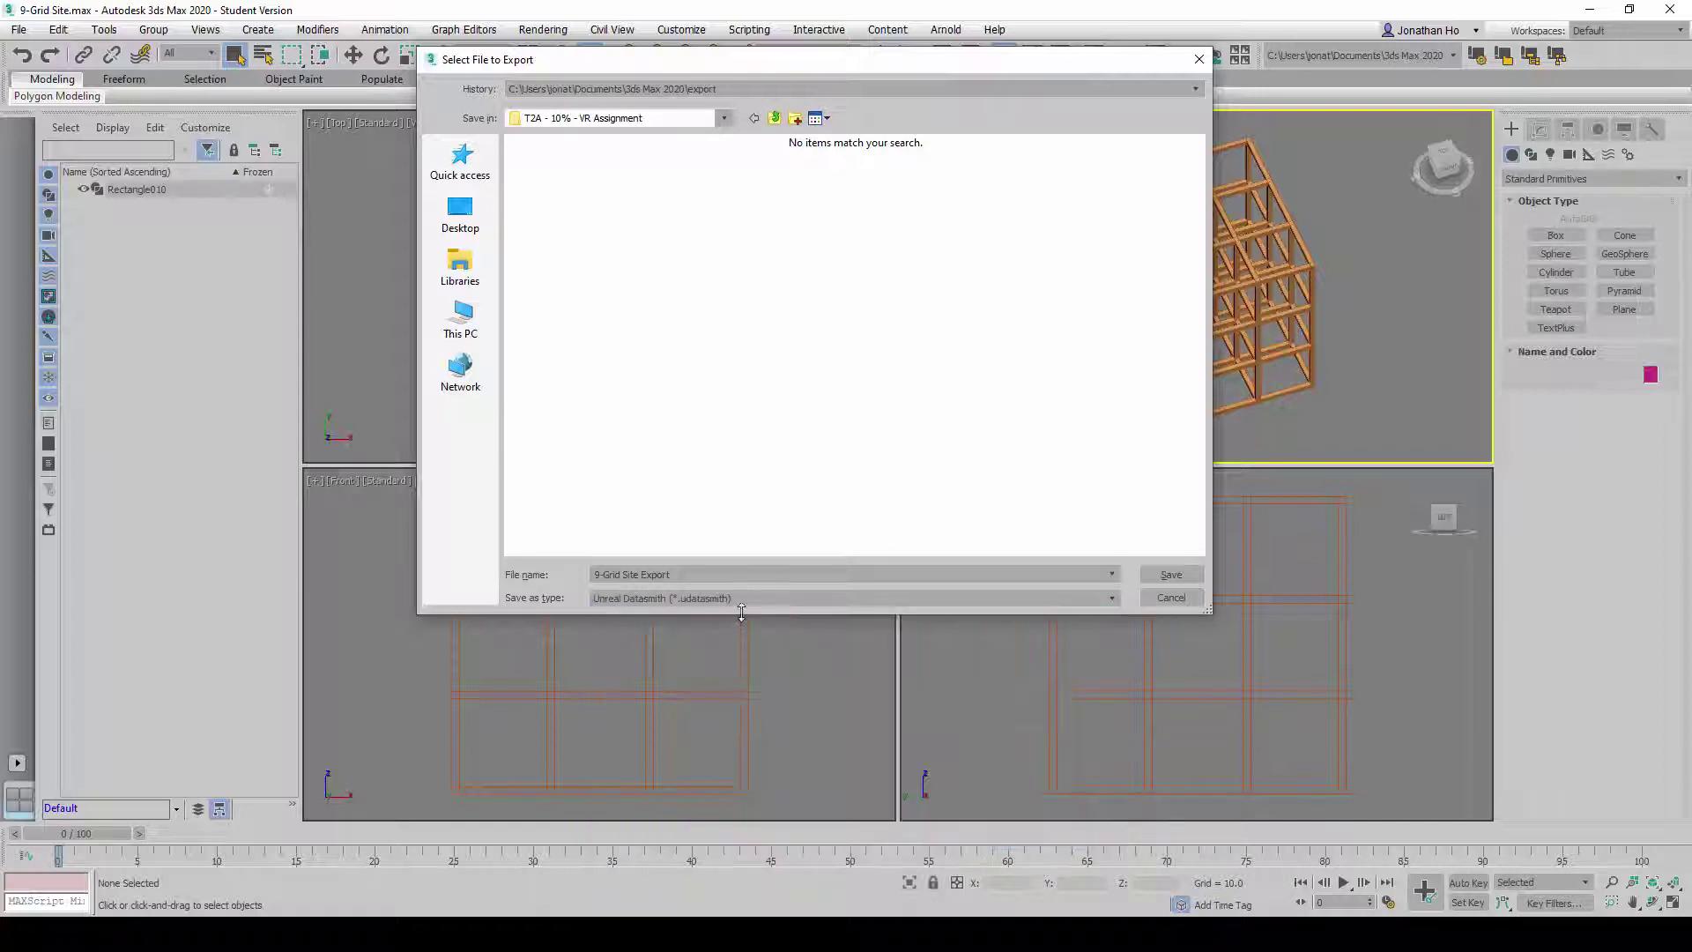
{"action": "left_click", "coordinate": [1163, 577]}
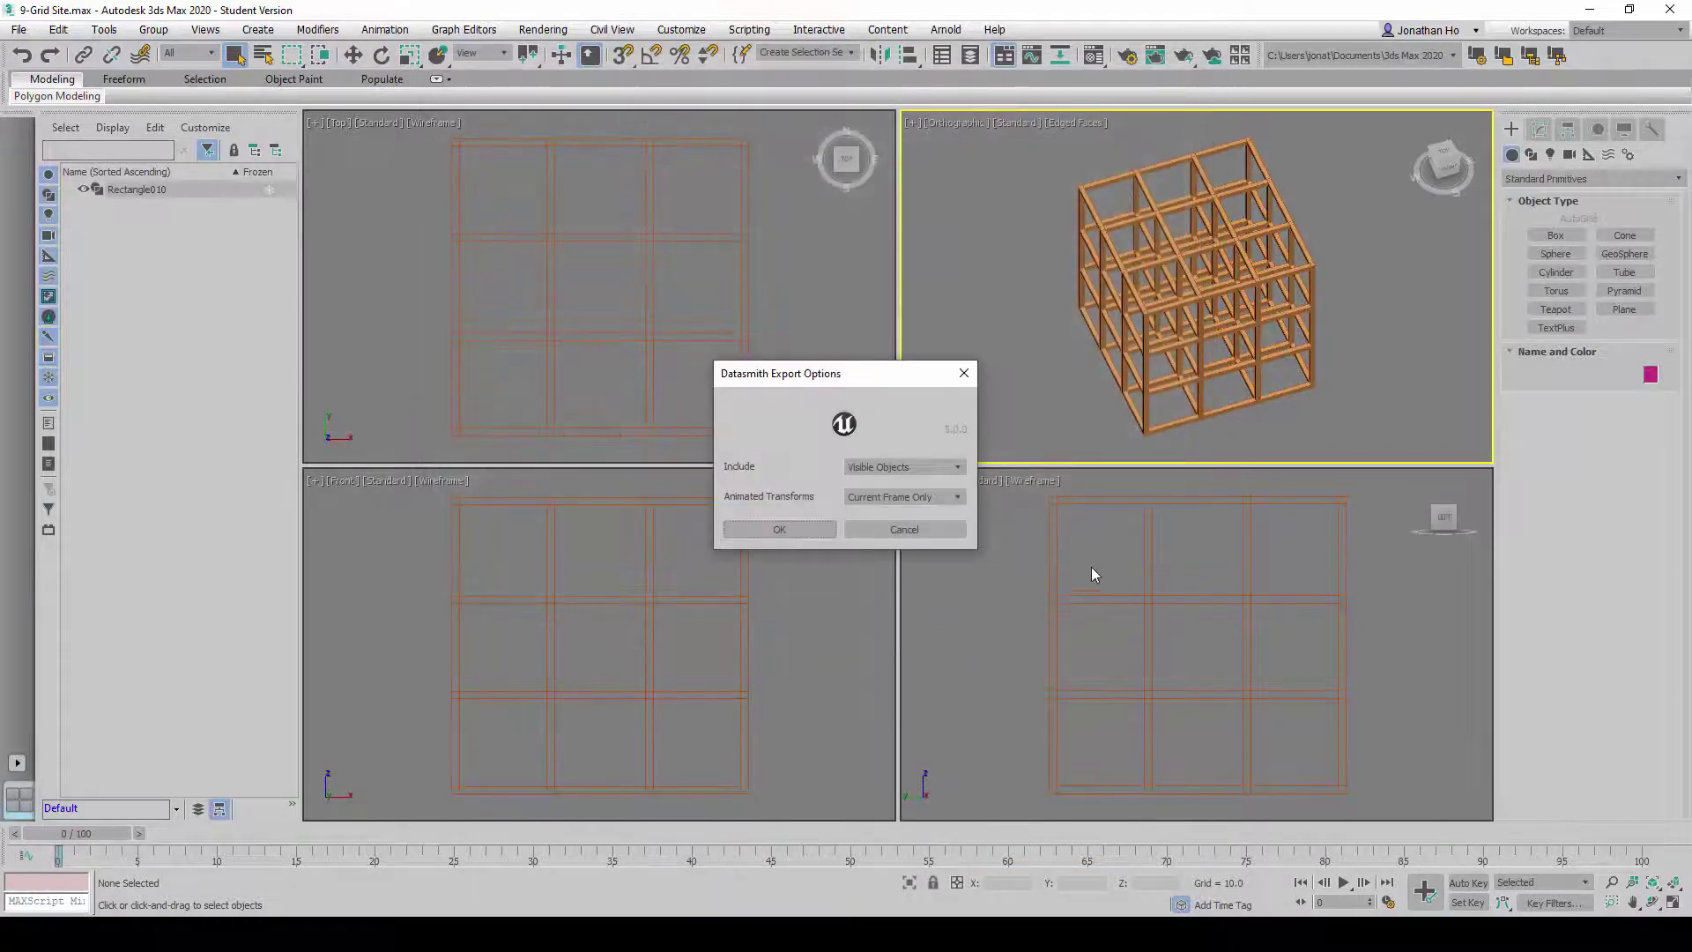
{"action": "left_click_drag", "start_coordinate": [874, 379], "coordinate": [906, 372]}
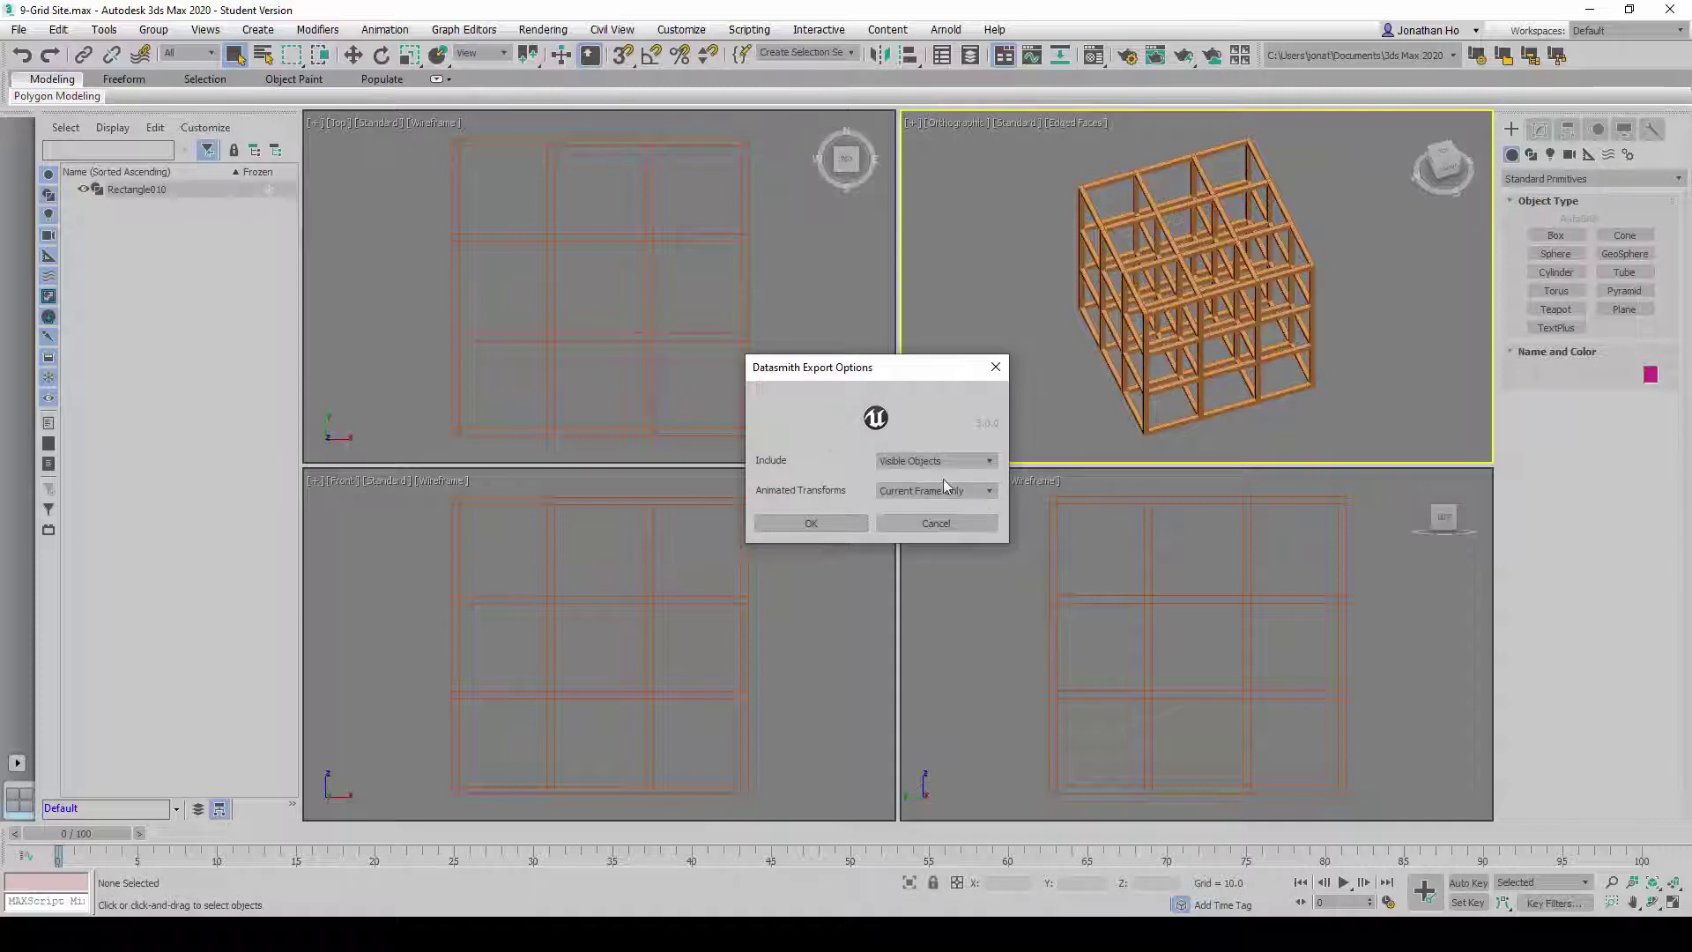
- Export with Visible Objects included and animated transforms set to Current Frame Only, and switch to Twinmotion
{"action": "left_click", "coordinate": [844, 521]}
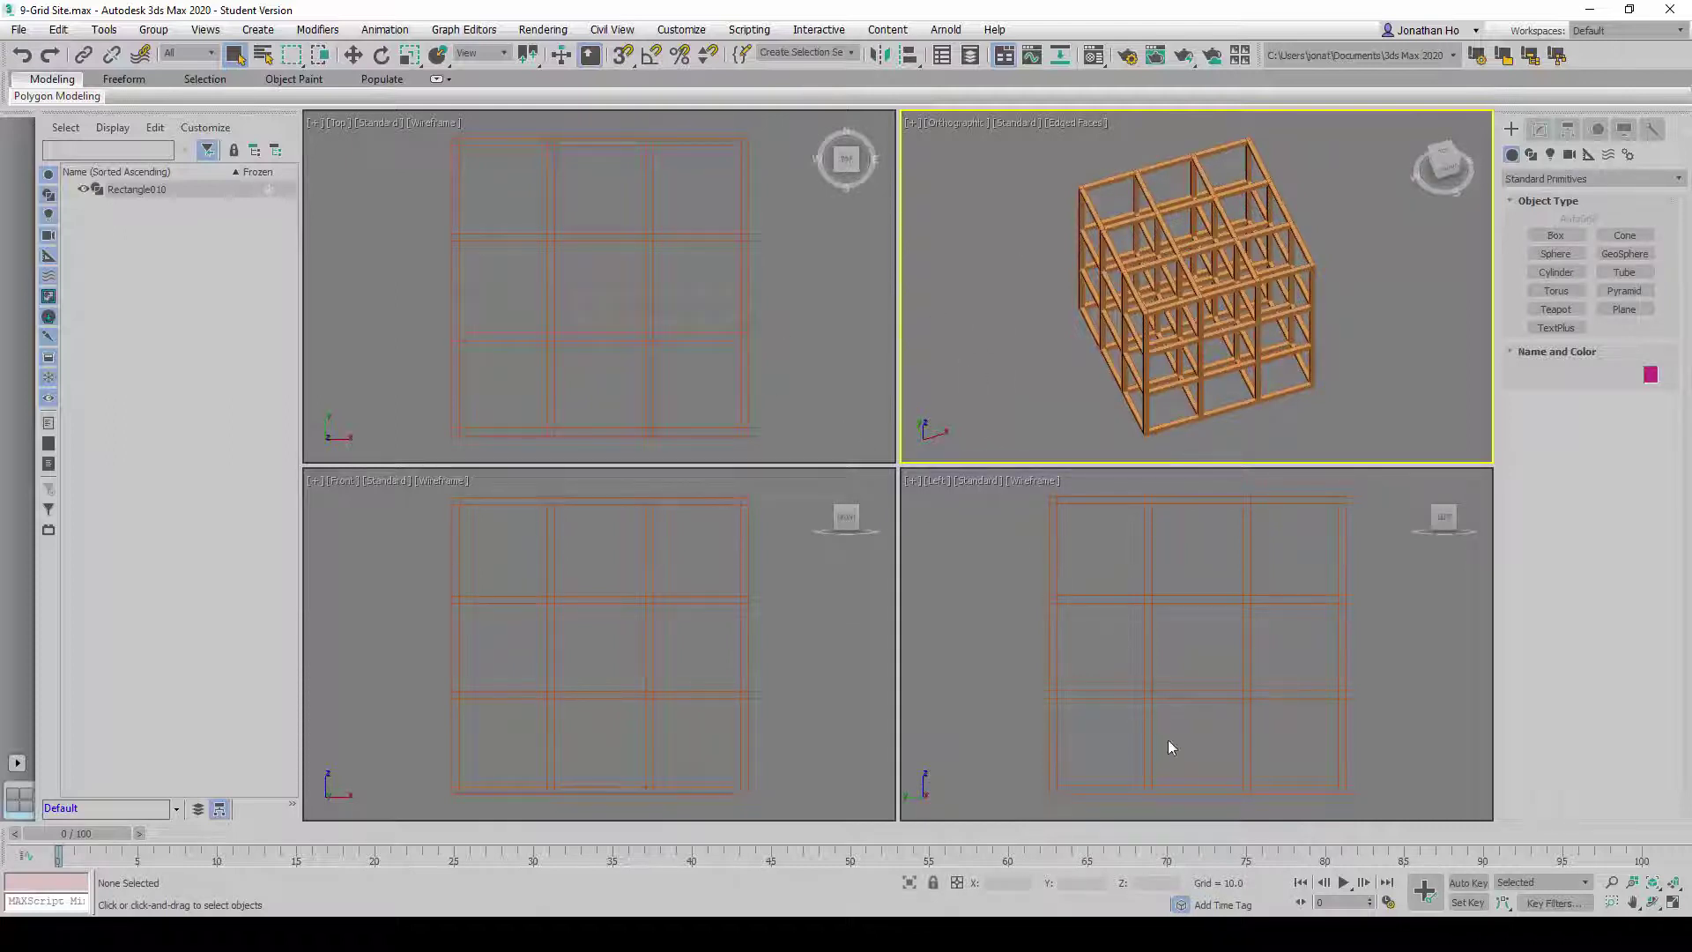
{"action": "left_click", "coordinate": [1282, 932]}
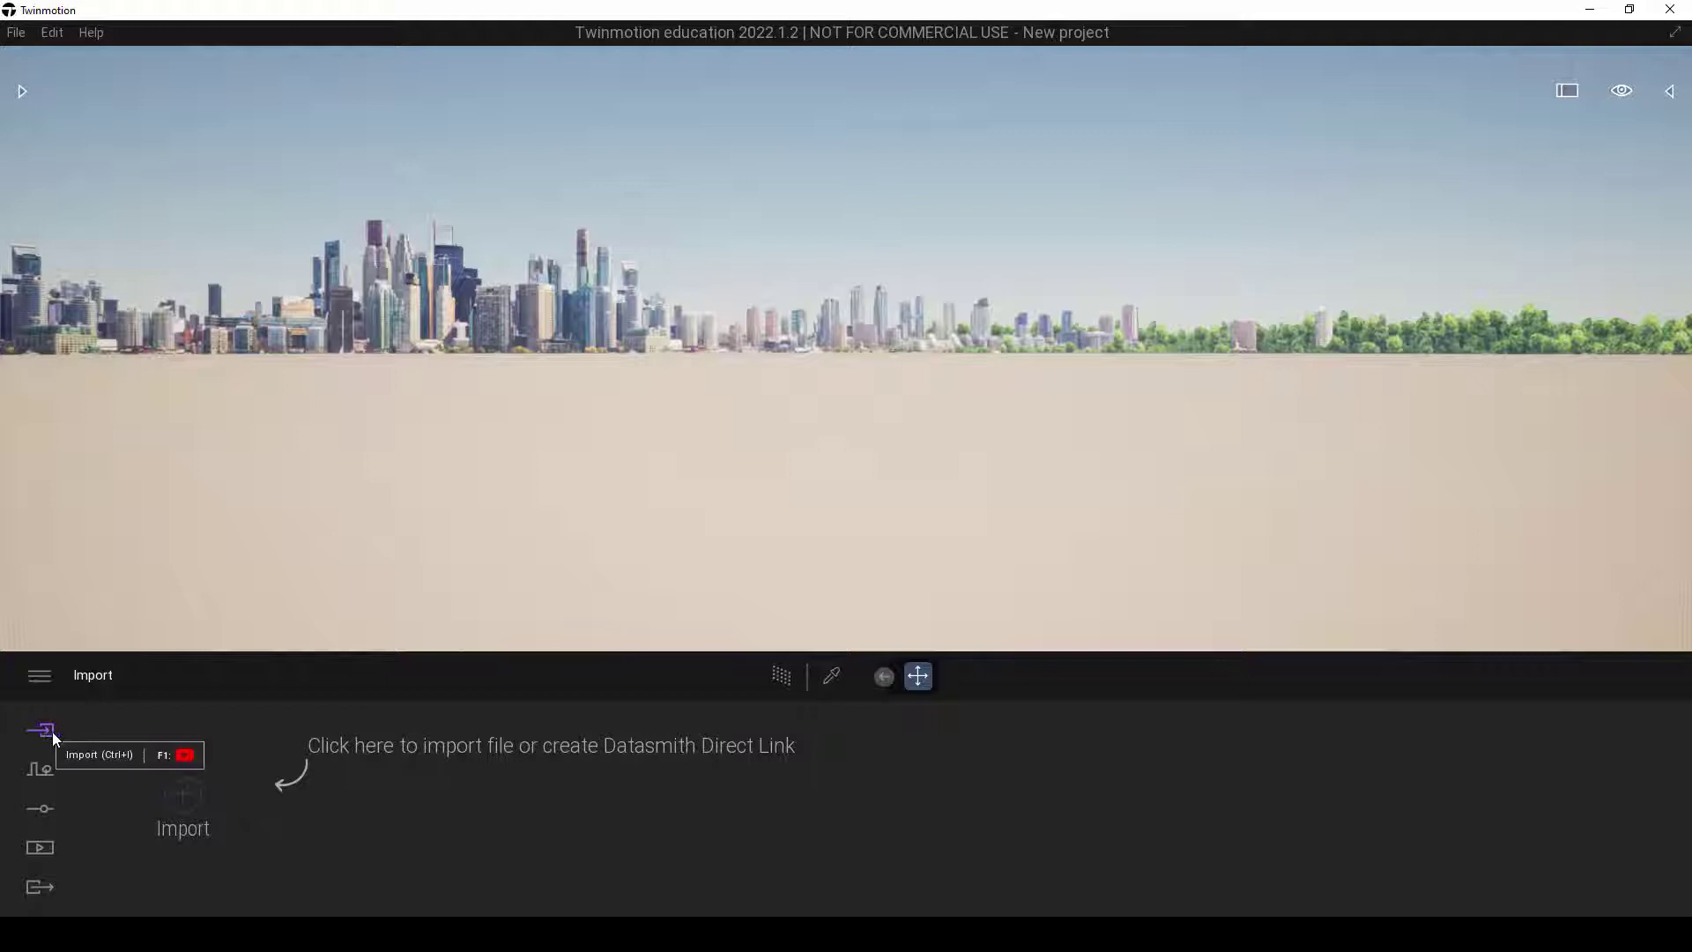
- Import the geometry file 9-Grid Site Export.udatasmith from the T2A - 10% - VR Assignment folder, using the Keep hierarchy collapse option
{"action": "left_click", "coordinate": [181, 793]}
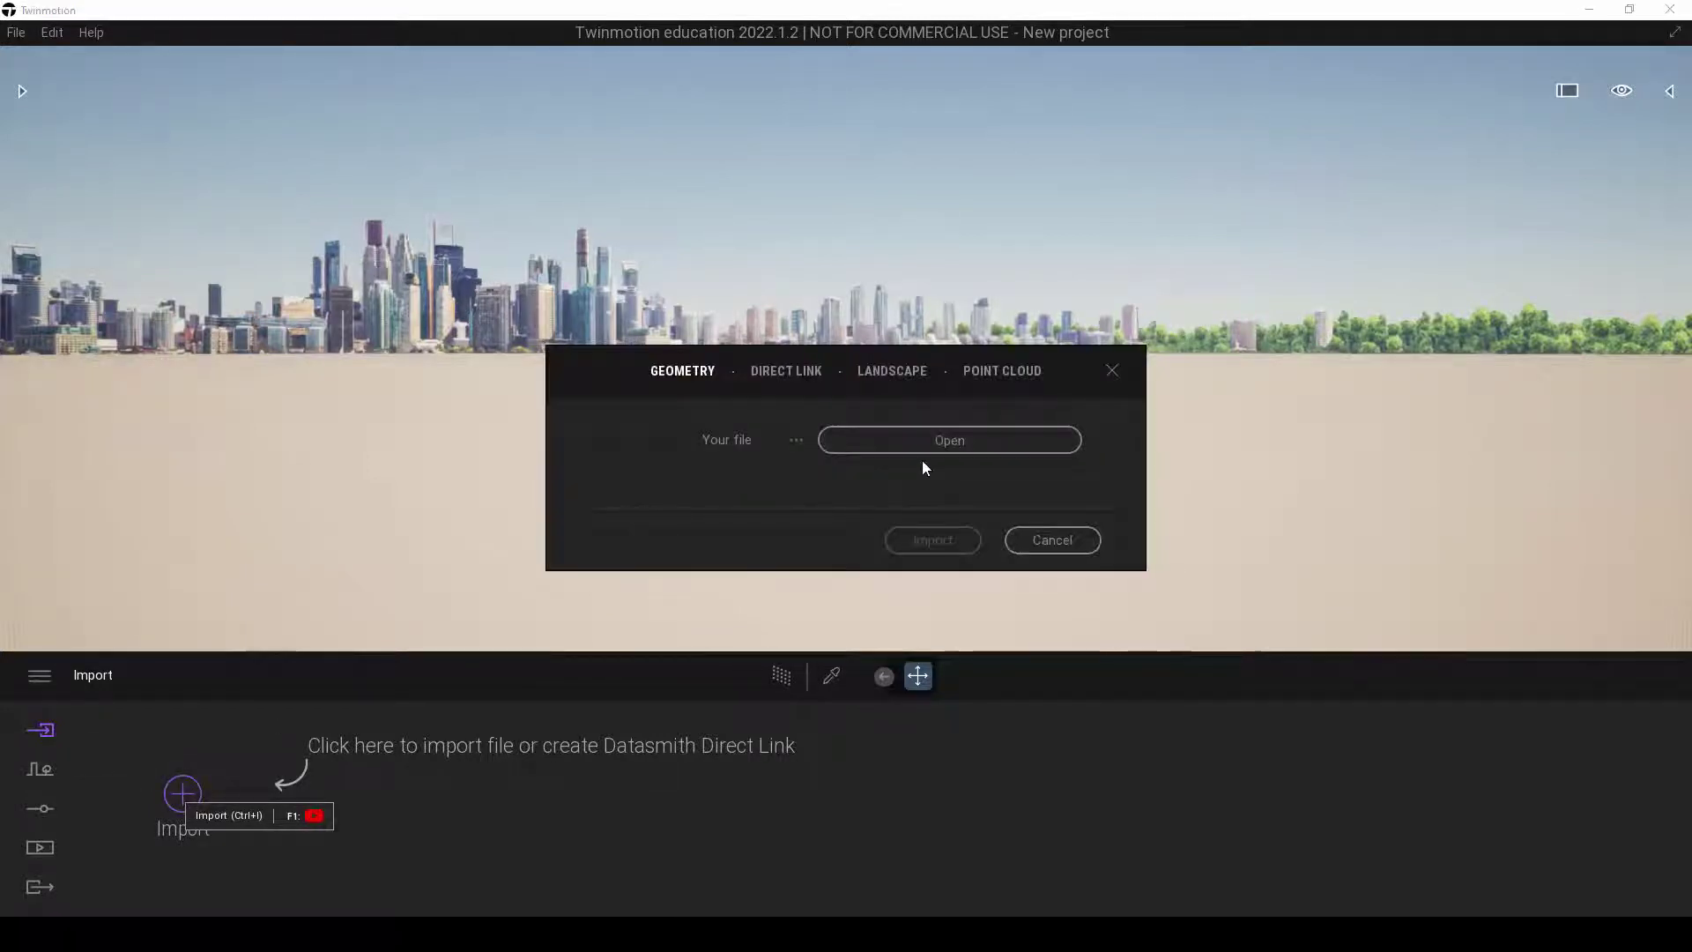
{"action": "left_click", "coordinate": [949, 443]}
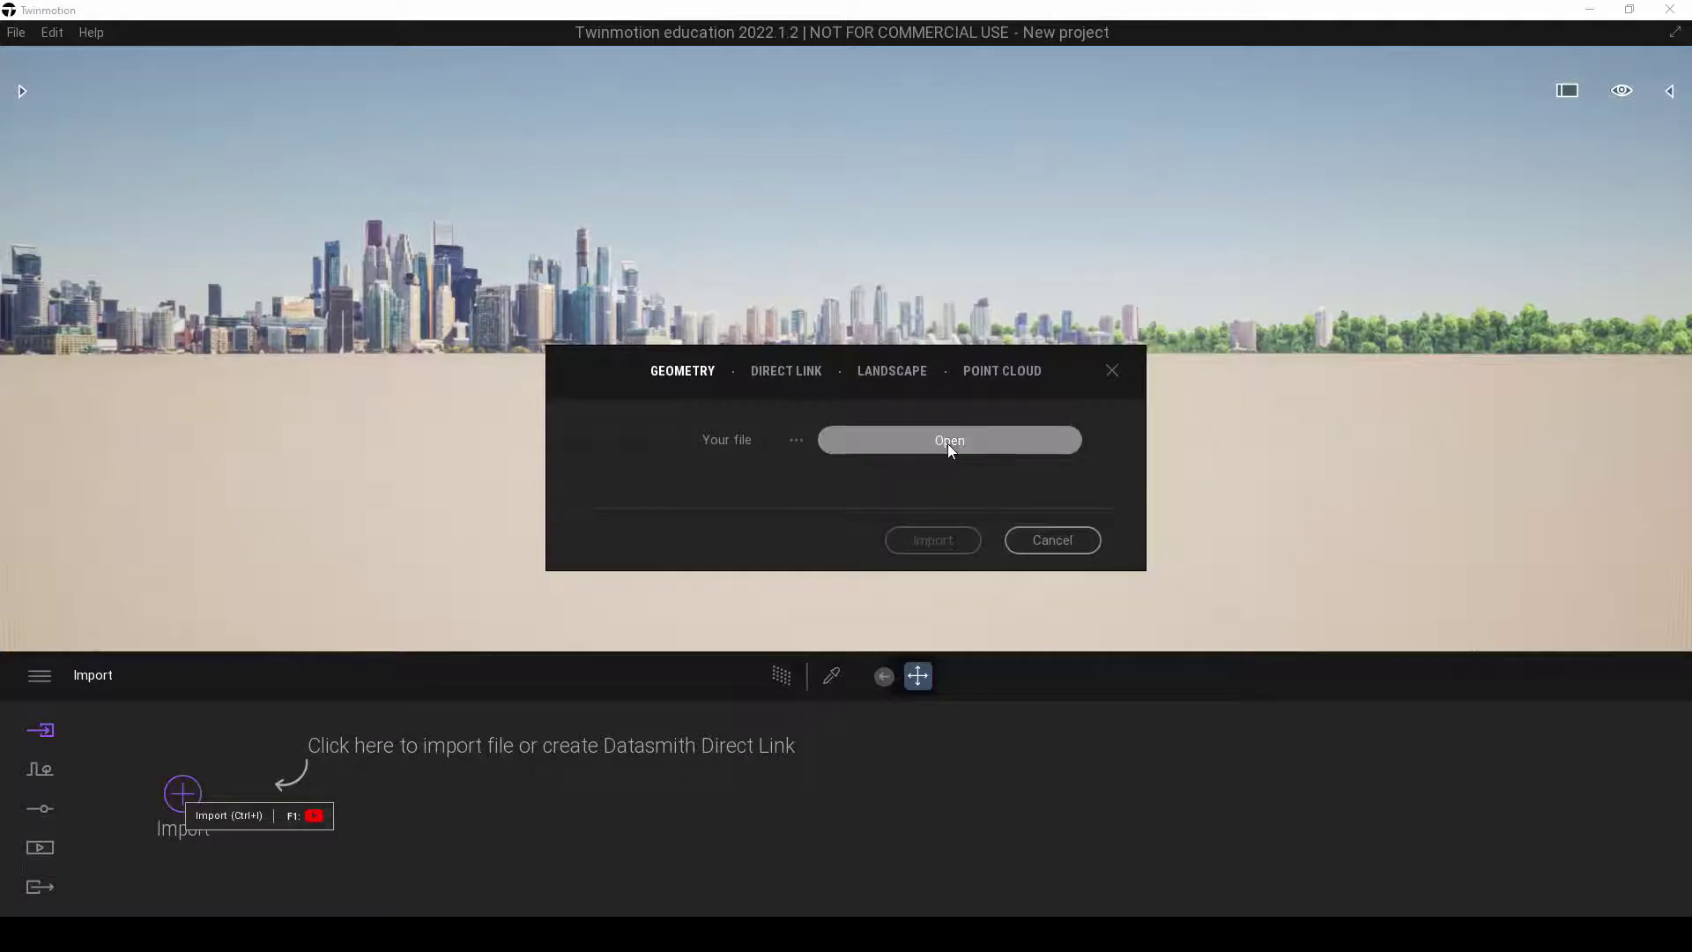
{"action": "left_click_drag", "start_coordinate": [950, 250], "coordinate": [941, 228]}
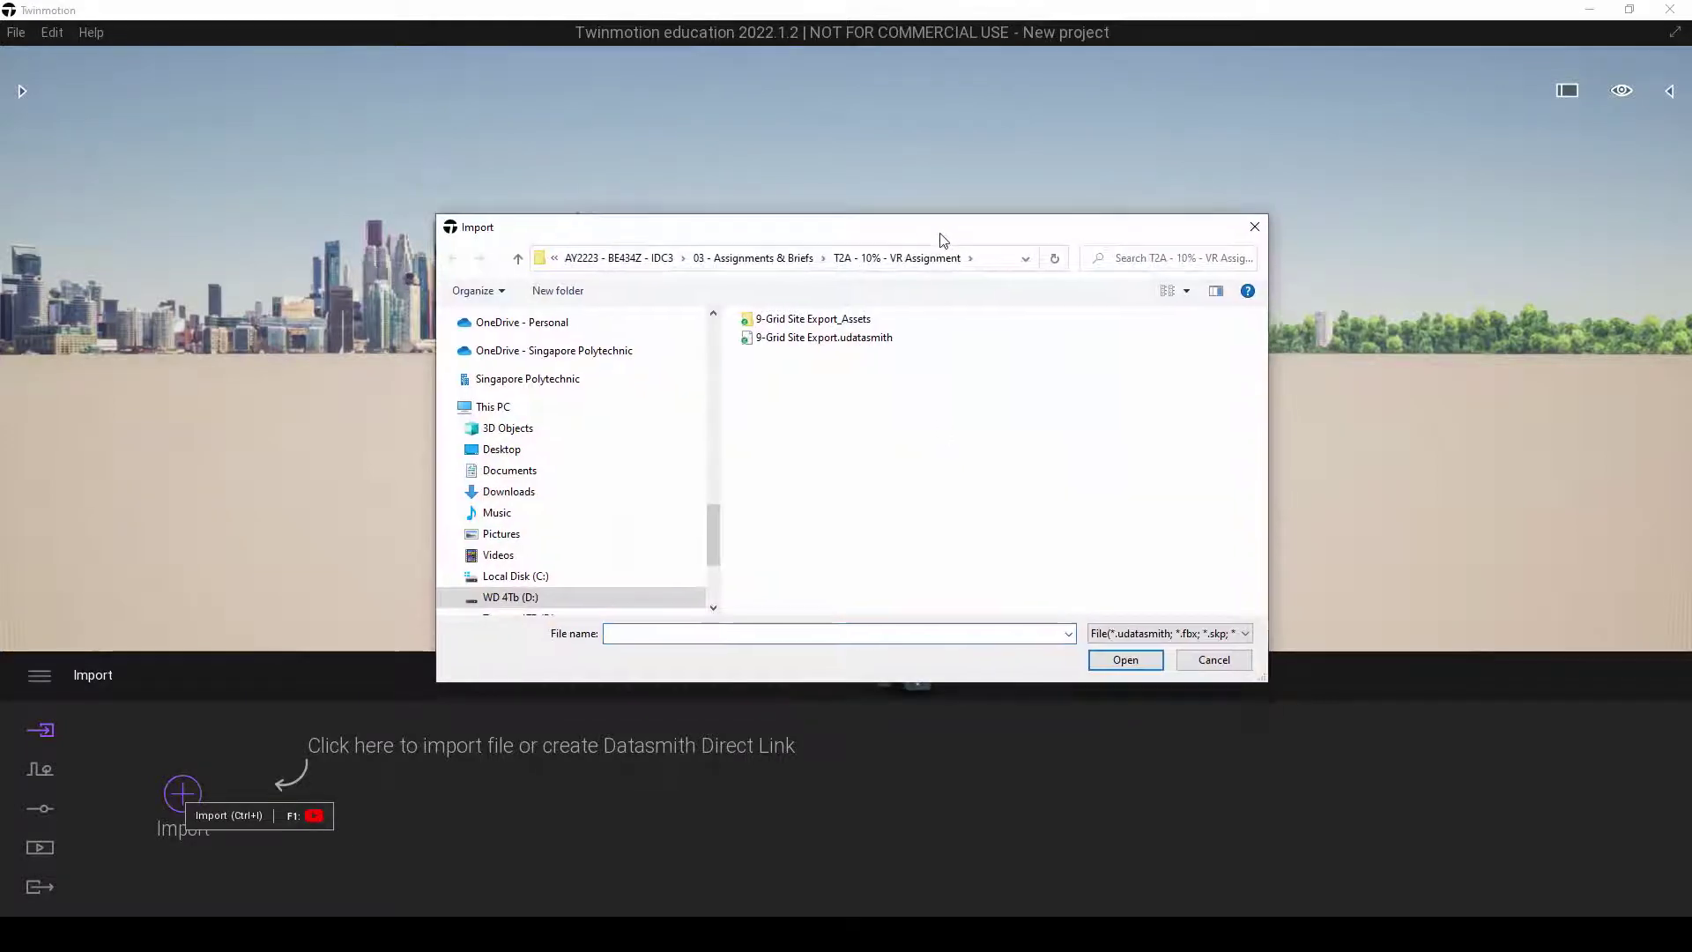
{"action": "left_click", "coordinate": [833, 340]}
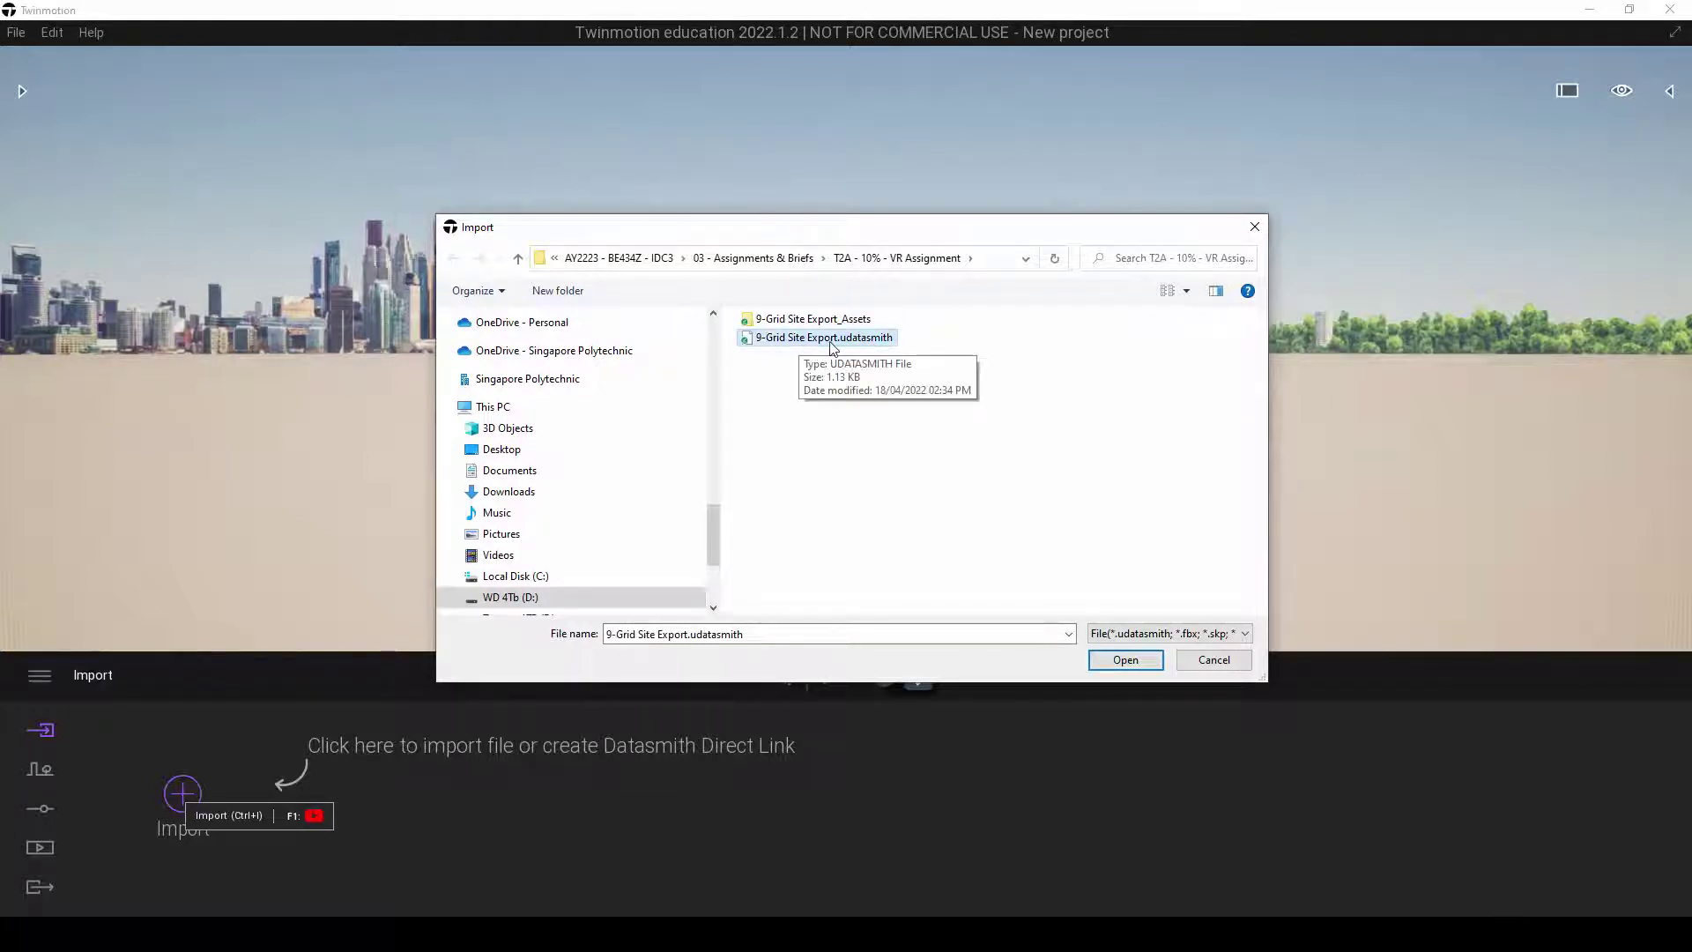
{"action": "left_click", "coordinate": [1122, 667]}
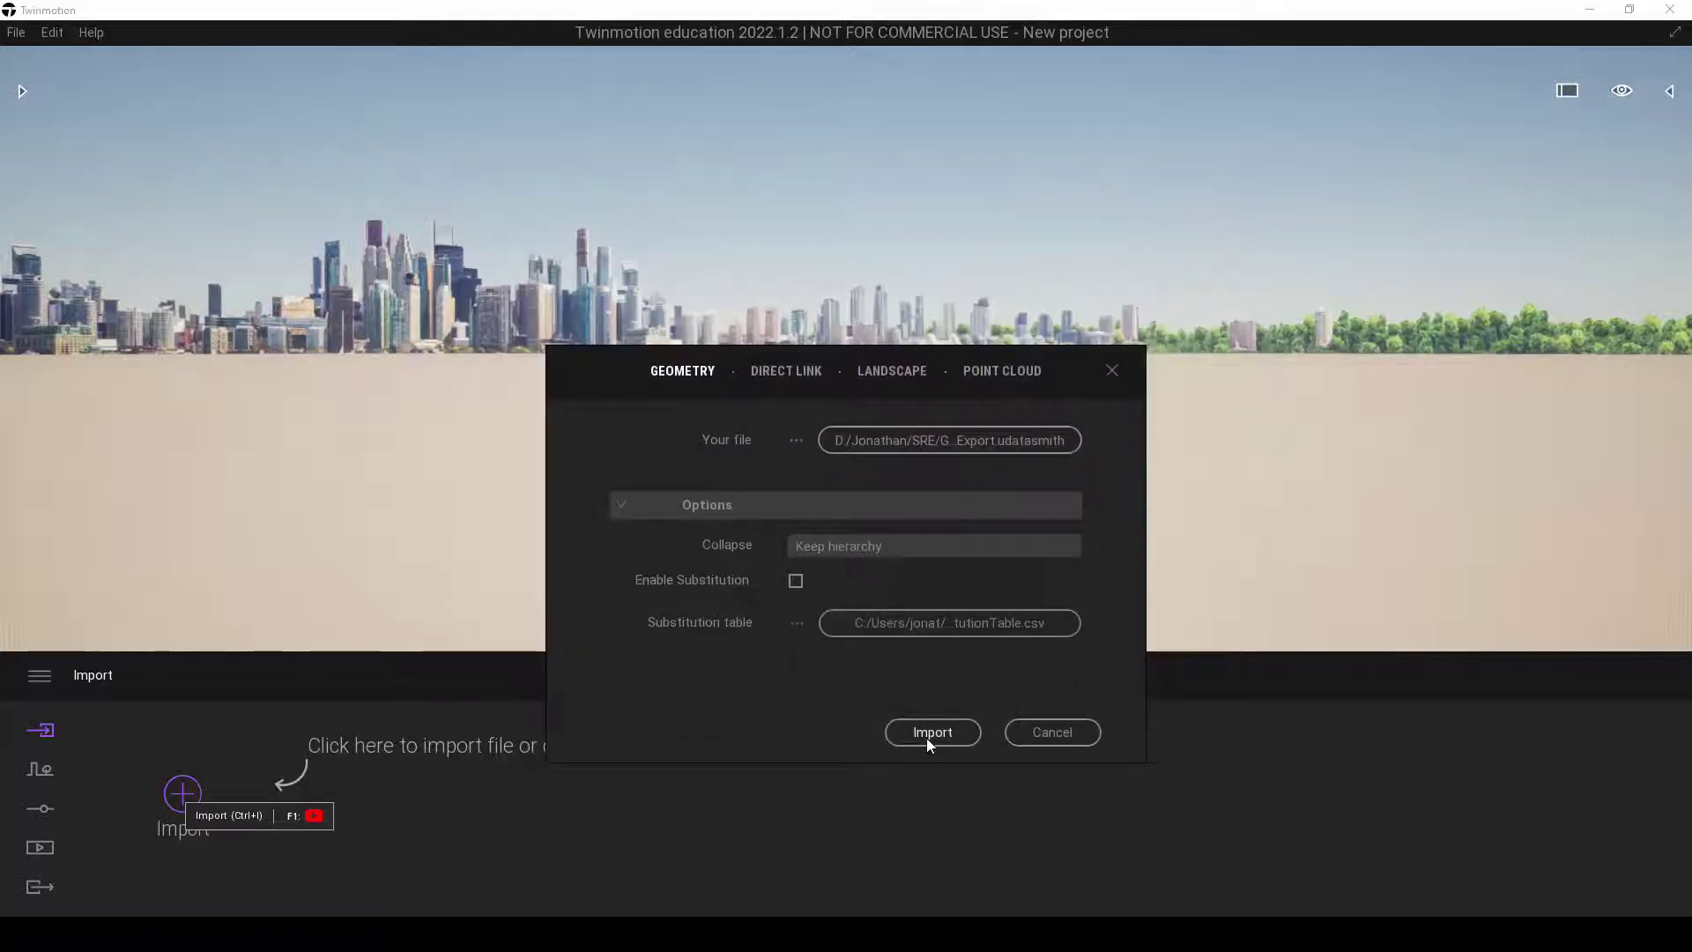
{"action": "left_click", "coordinate": [927, 738]}
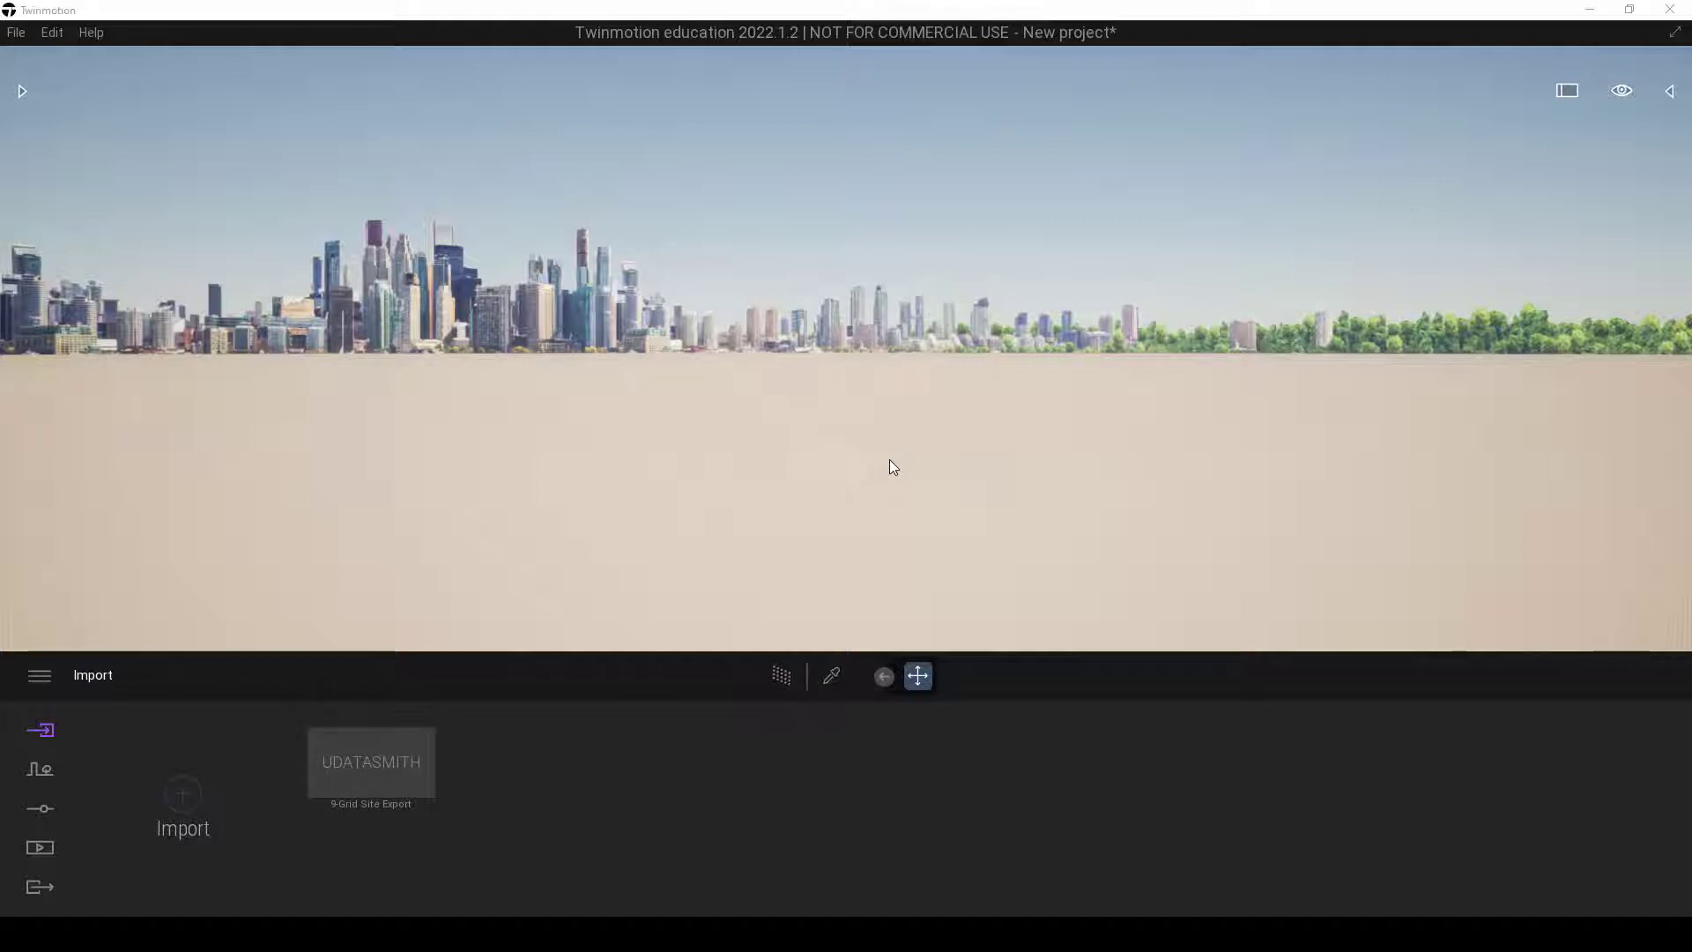
- Examine the whole imported grid frame and its base from outside, near ground level
{"action": "left_click", "coordinate": [944, 250]}
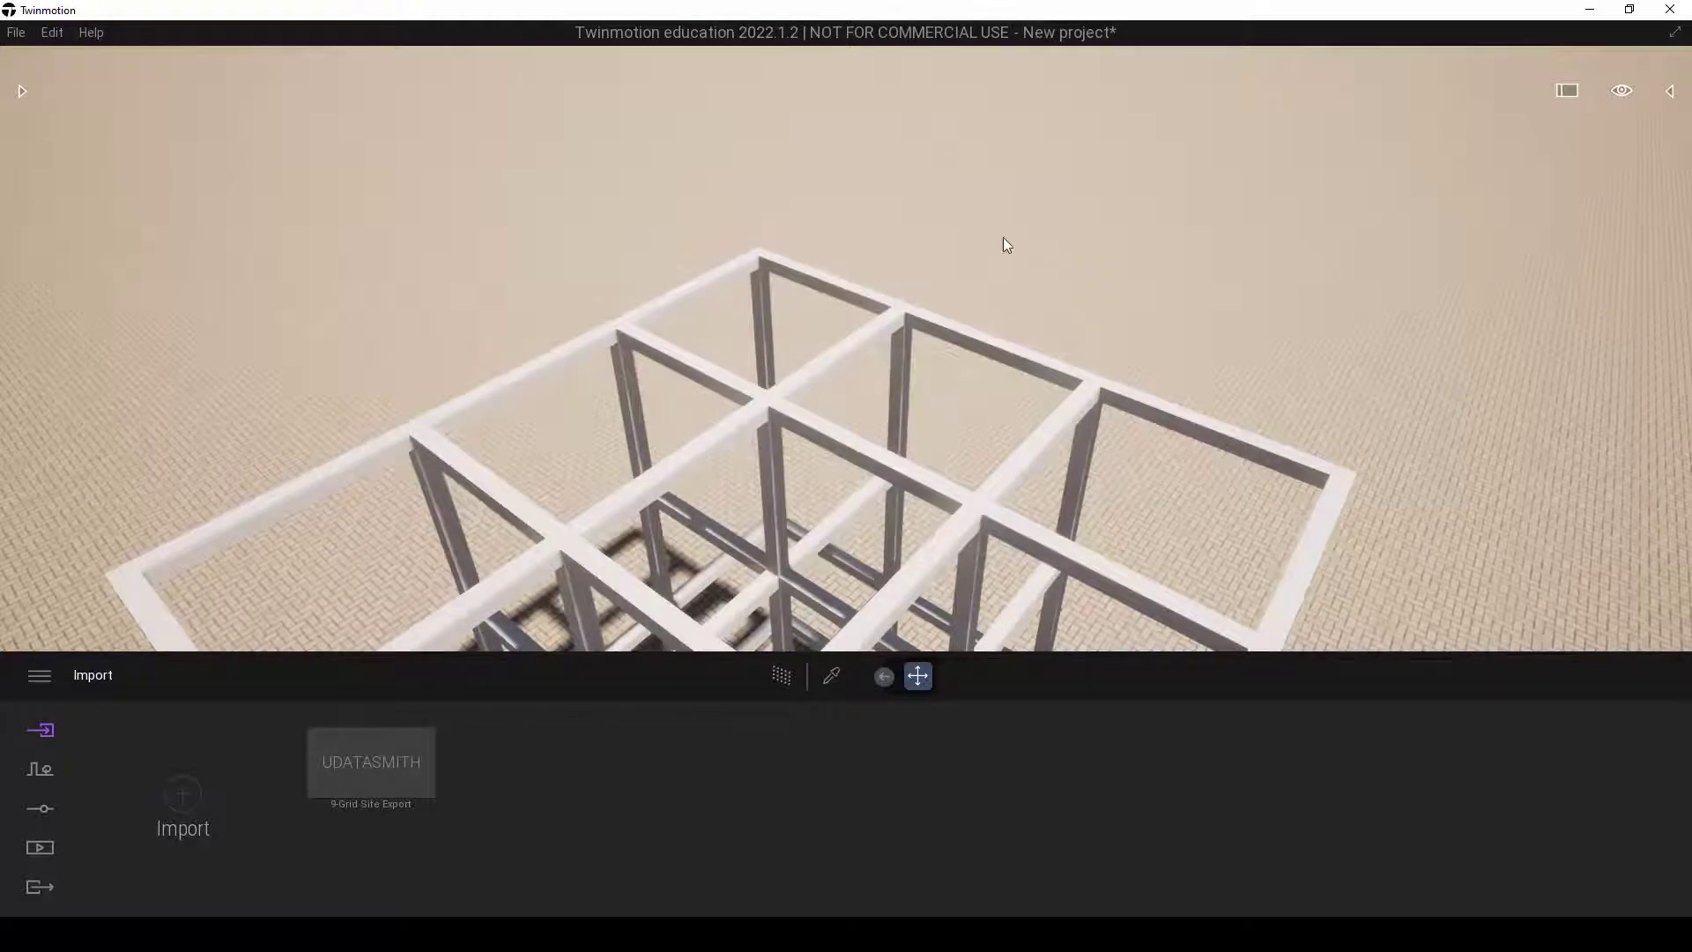
{"action": "left_click_drag", "start_coordinate": [1155, 333], "coordinate": [1009, 269]}
{"action": "middle_click_drag", "start_coordinate": [1008, 263], "coordinate": [1018, 207], "text": "shift"}
{"action": "right_click_drag", "start_coordinate": [1014, 317], "coordinate": [1014, 181]}
{"action": "middle_click_drag", "start_coordinate": [1014, 353], "coordinate": [1014, 273]}
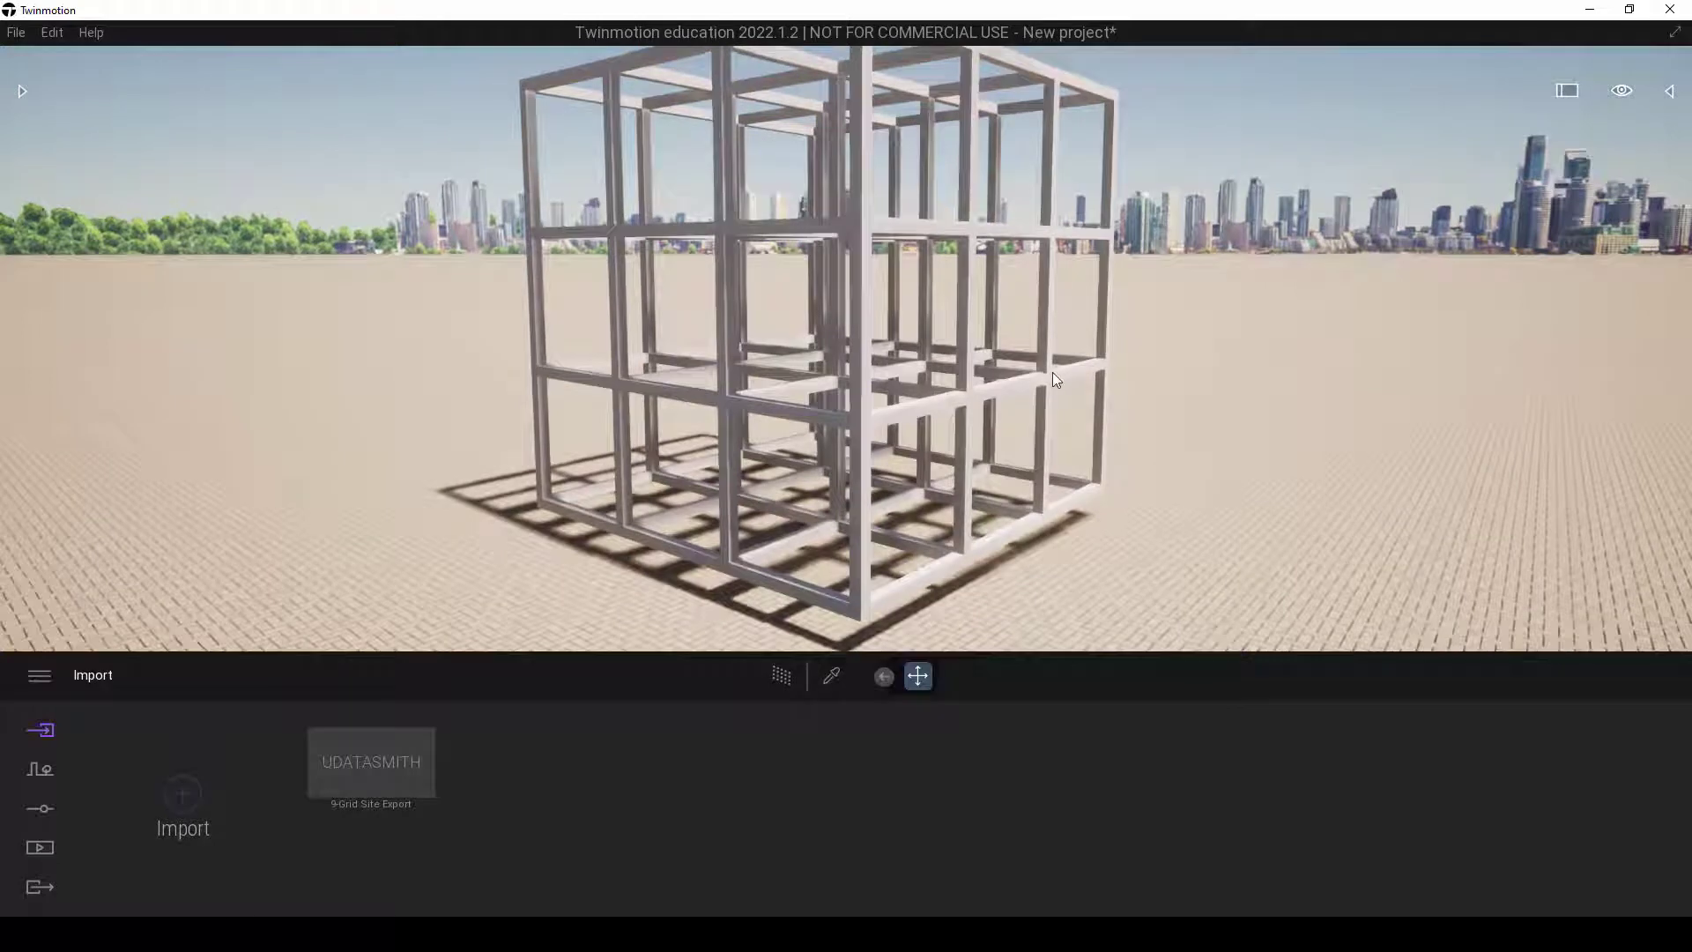
{"action": "scroll", "coordinate": [1013, 356], "scroll_direction": "down", "scroll_amount": 2}
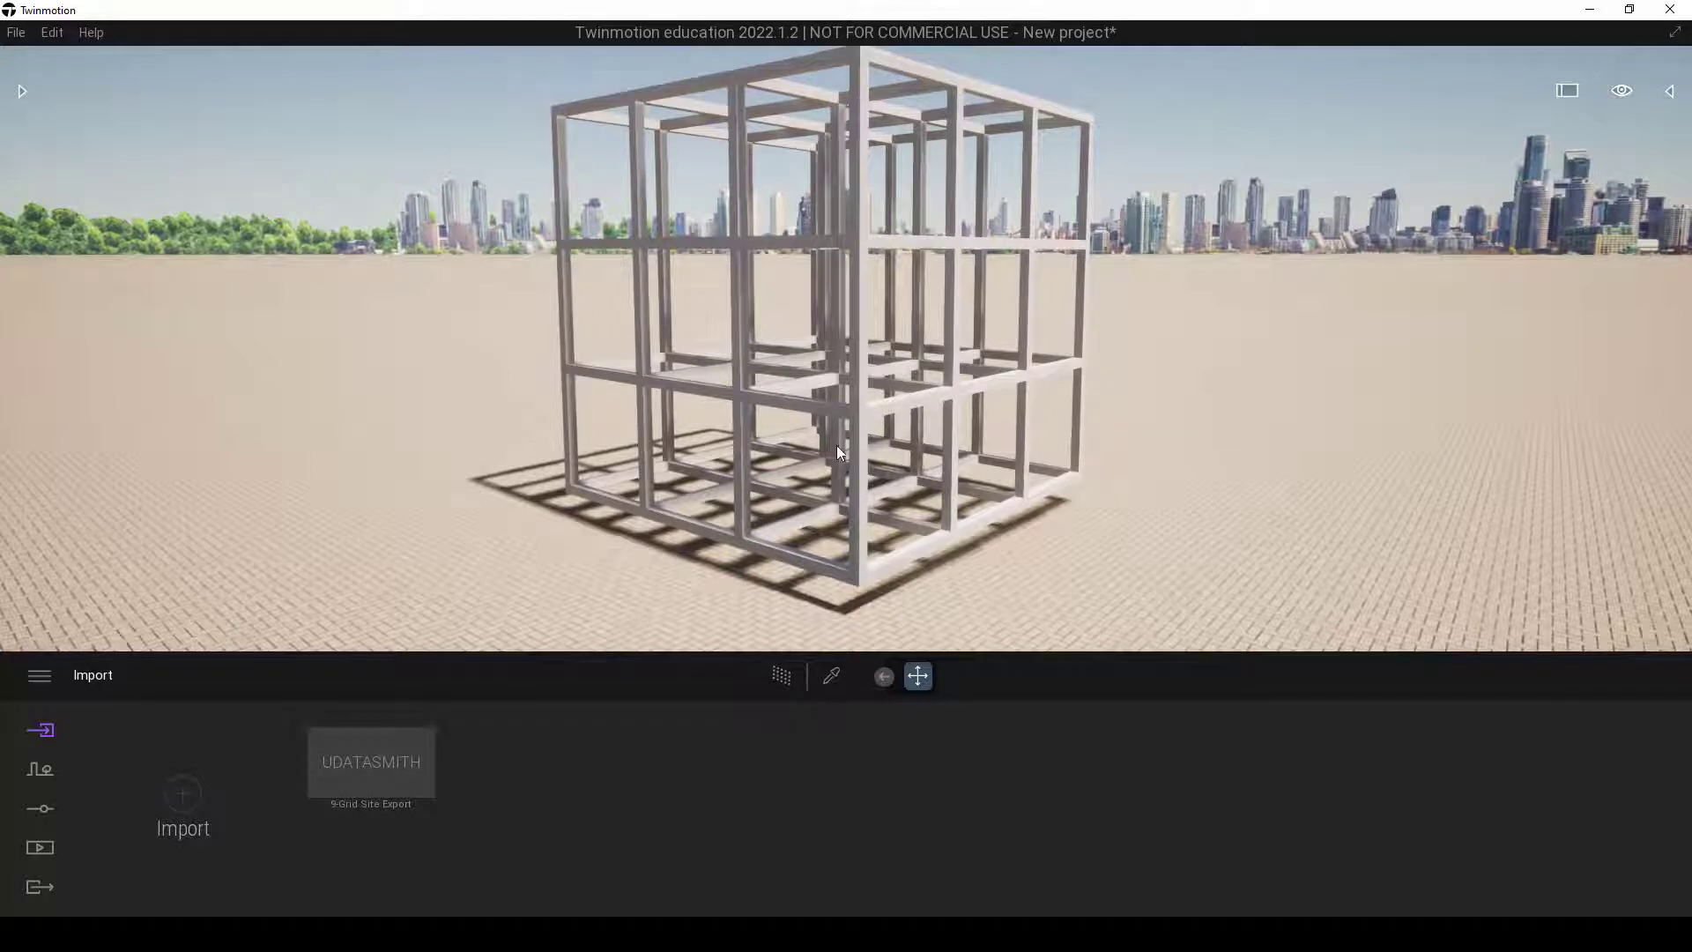
- Select the ground and raise it vertically by 0.4 to meet the base beams of the grid frame
{"action": "left_click", "coordinate": [1214, 509]}
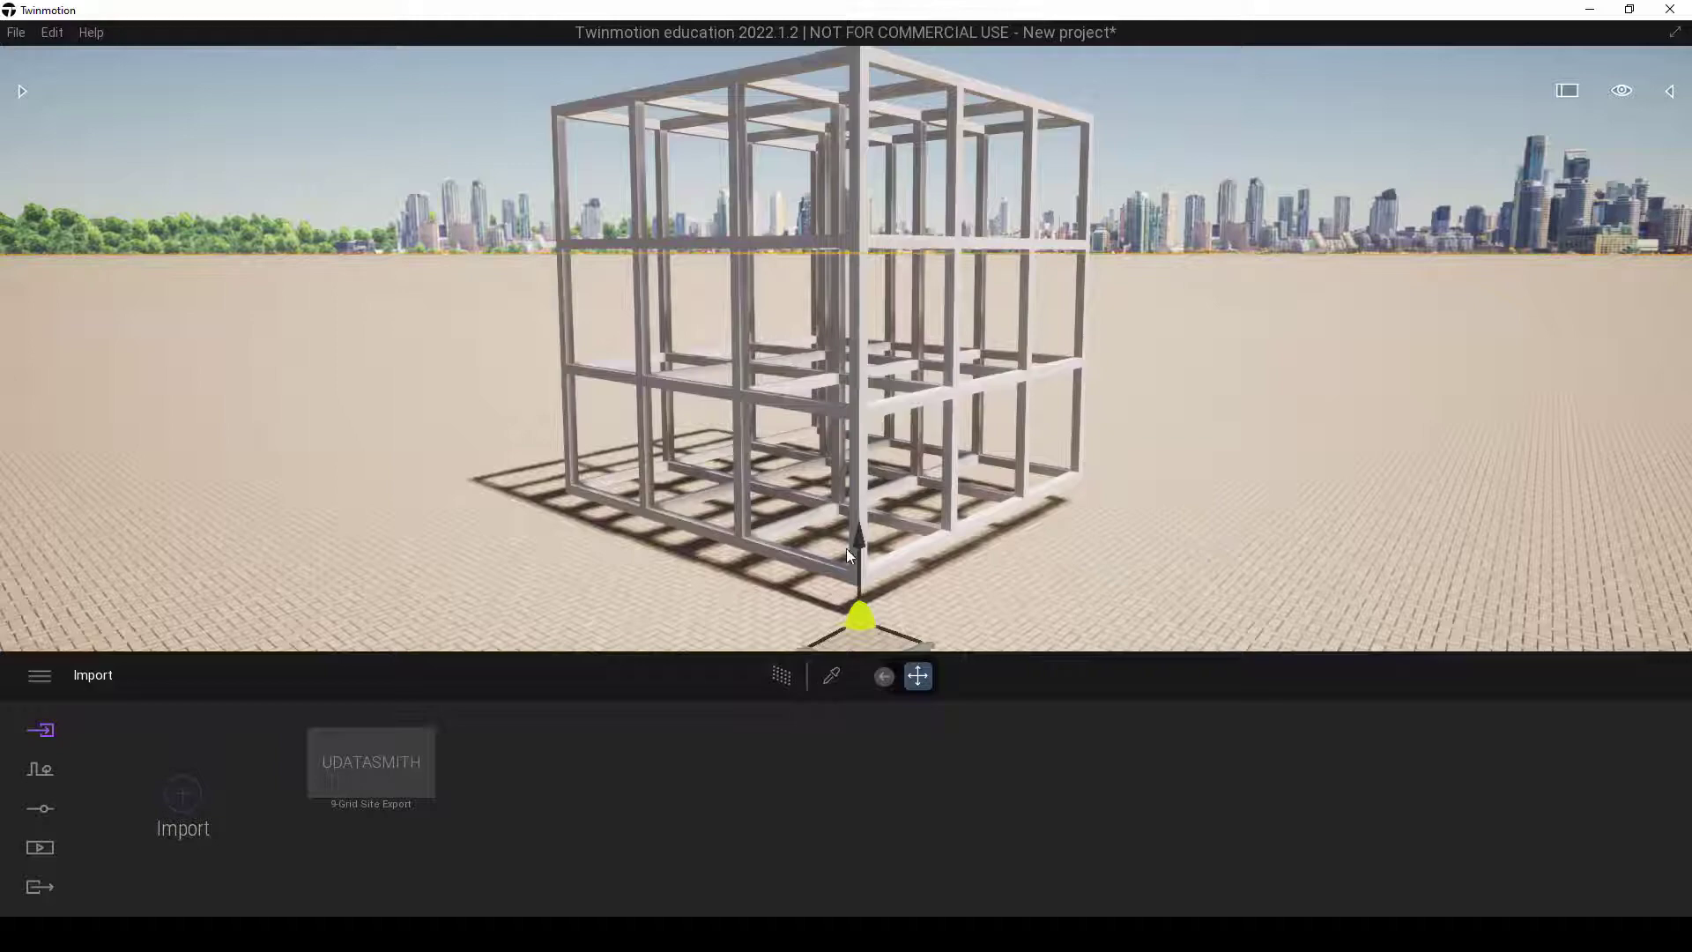
{"action": "left_click_drag", "start_coordinate": [860, 564], "coordinate": [877, 509]}
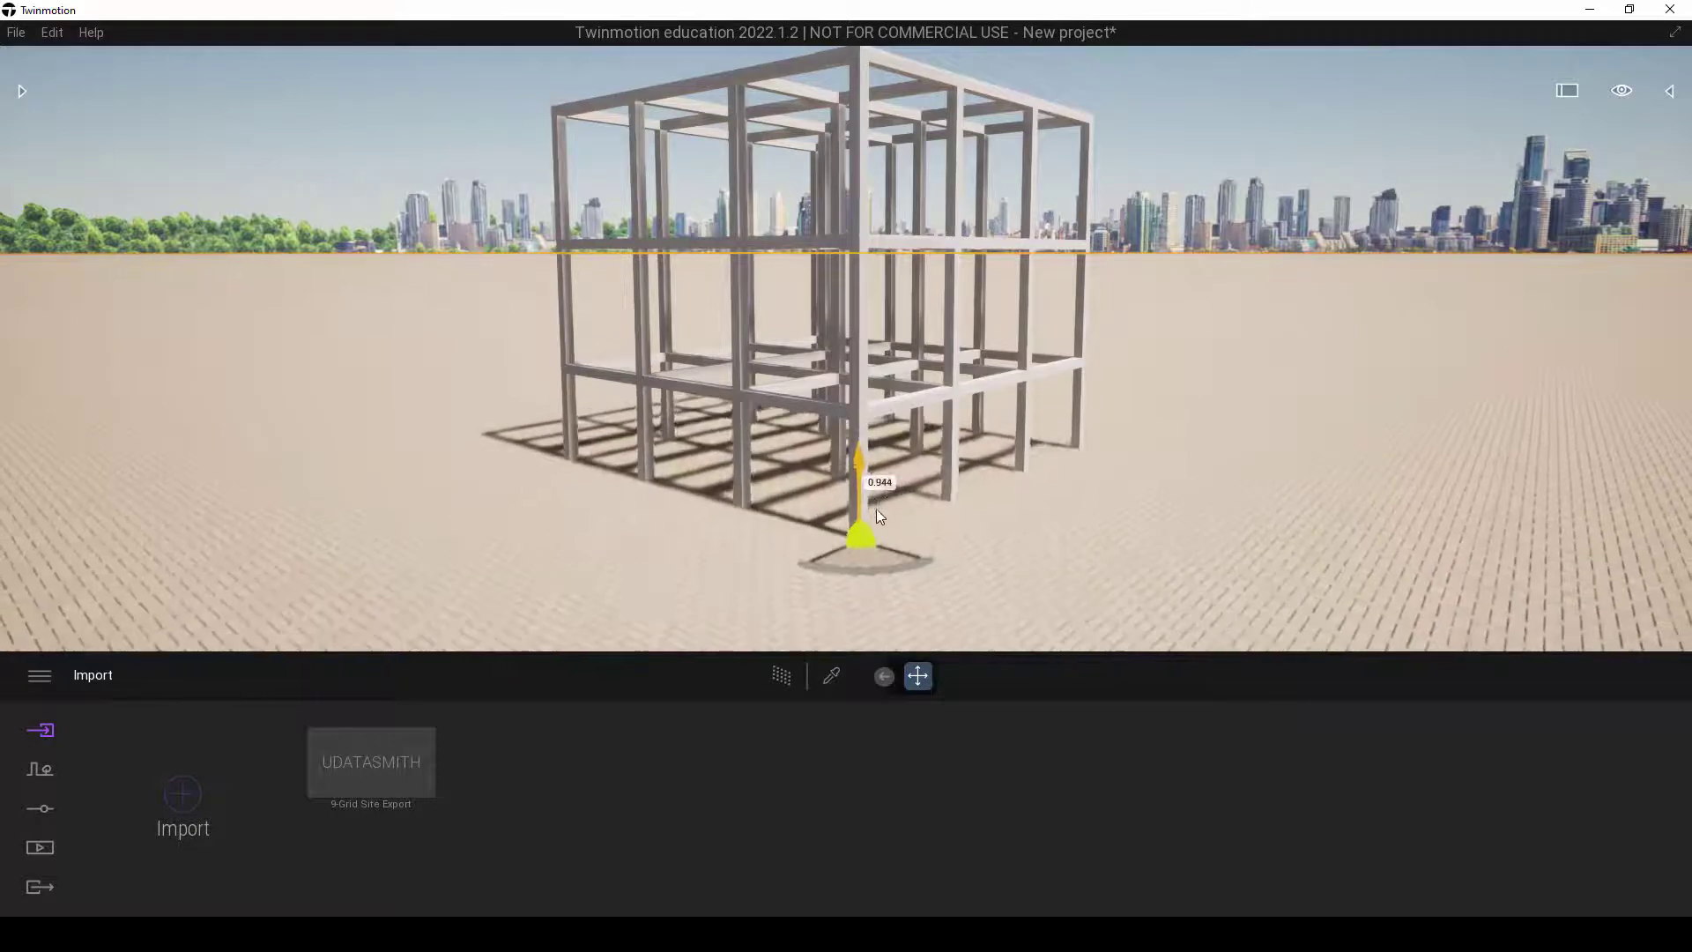
{"action": "key", "text": "ctrl+z"}
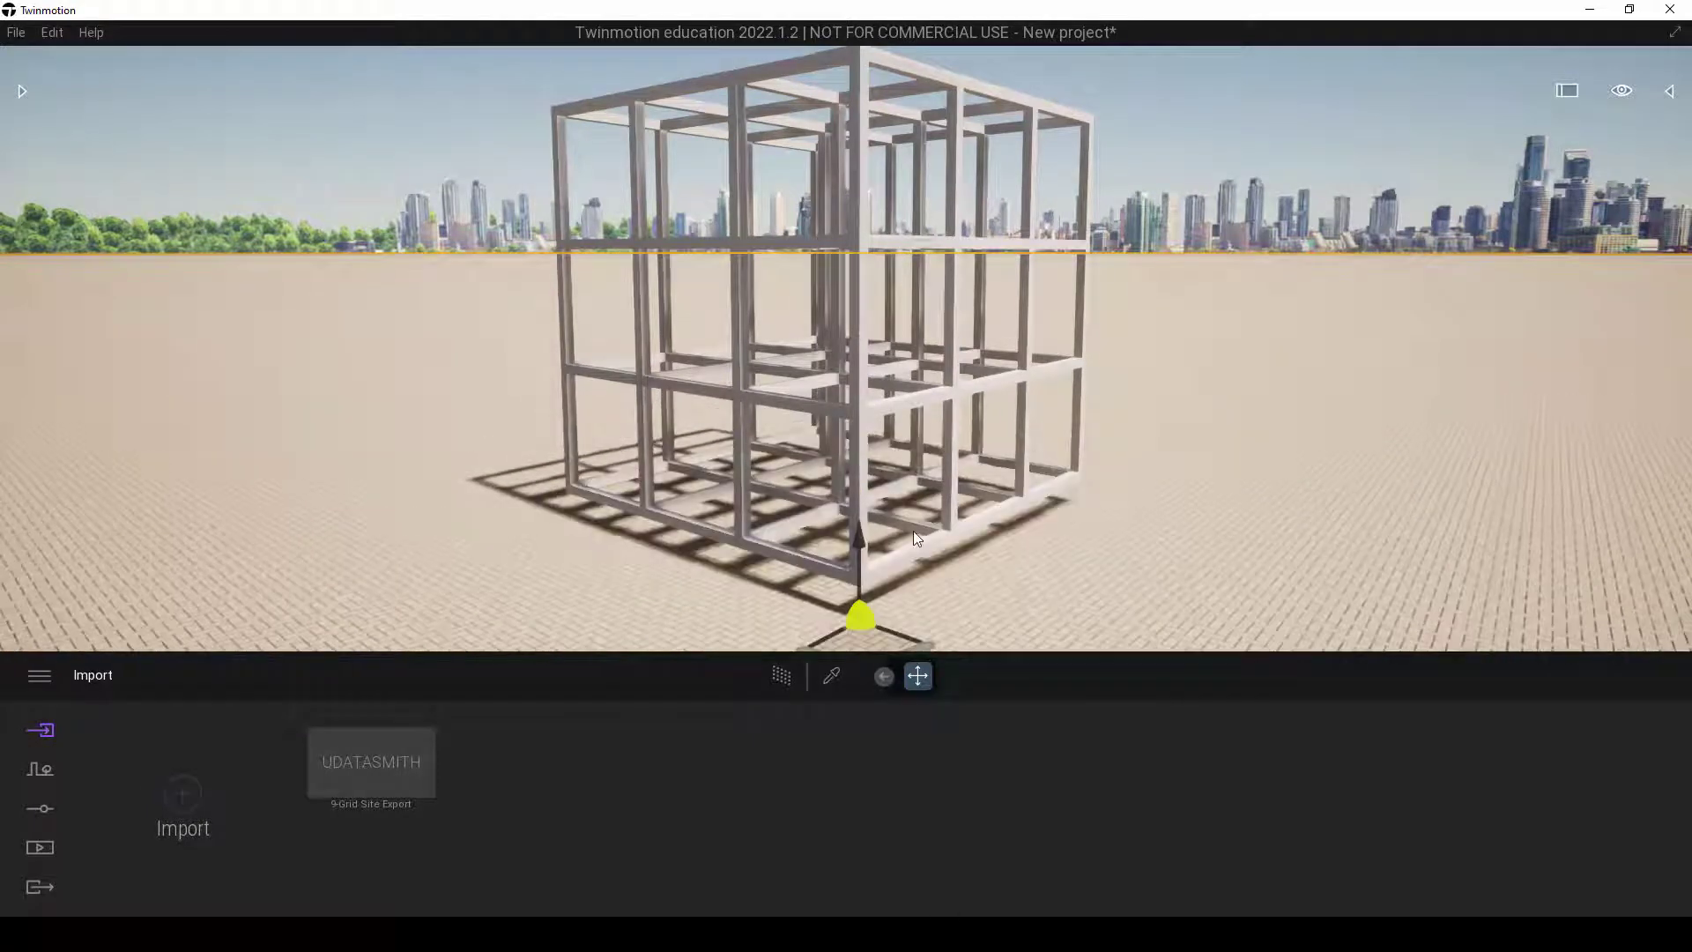
{"action": "scroll", "coordinate": [951, 501], "scroll_direction": "down", "scroll_amount": 1}
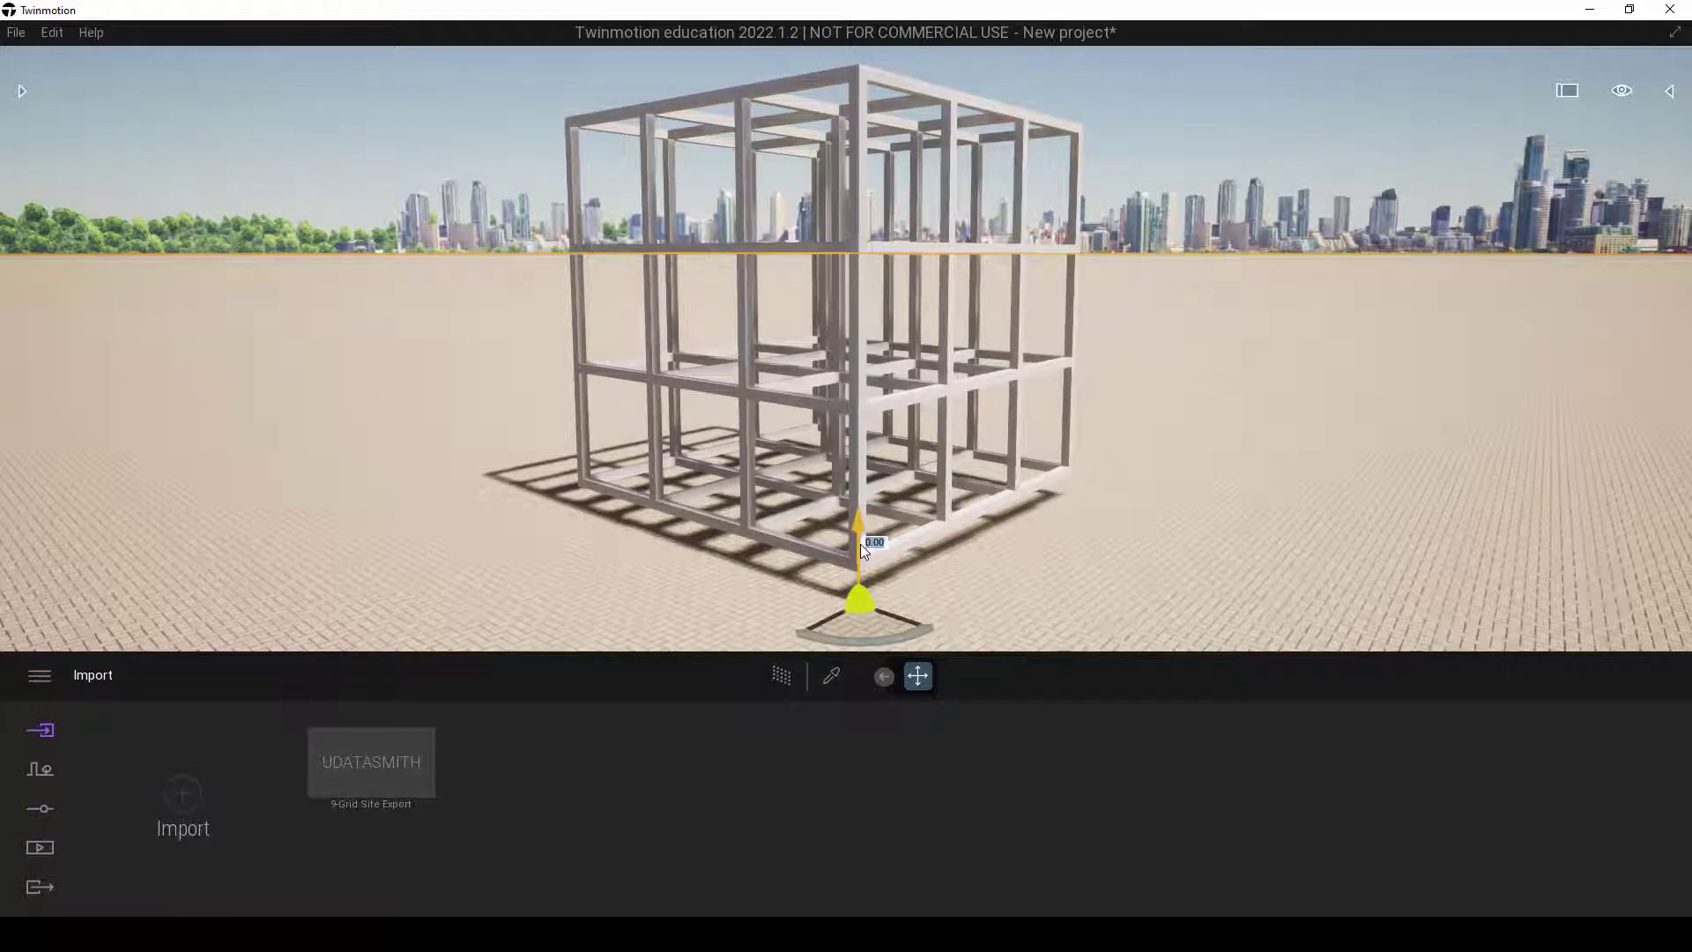
{"action": "type", "text": "0.4"}
{"action": "key", "text": "Return"}
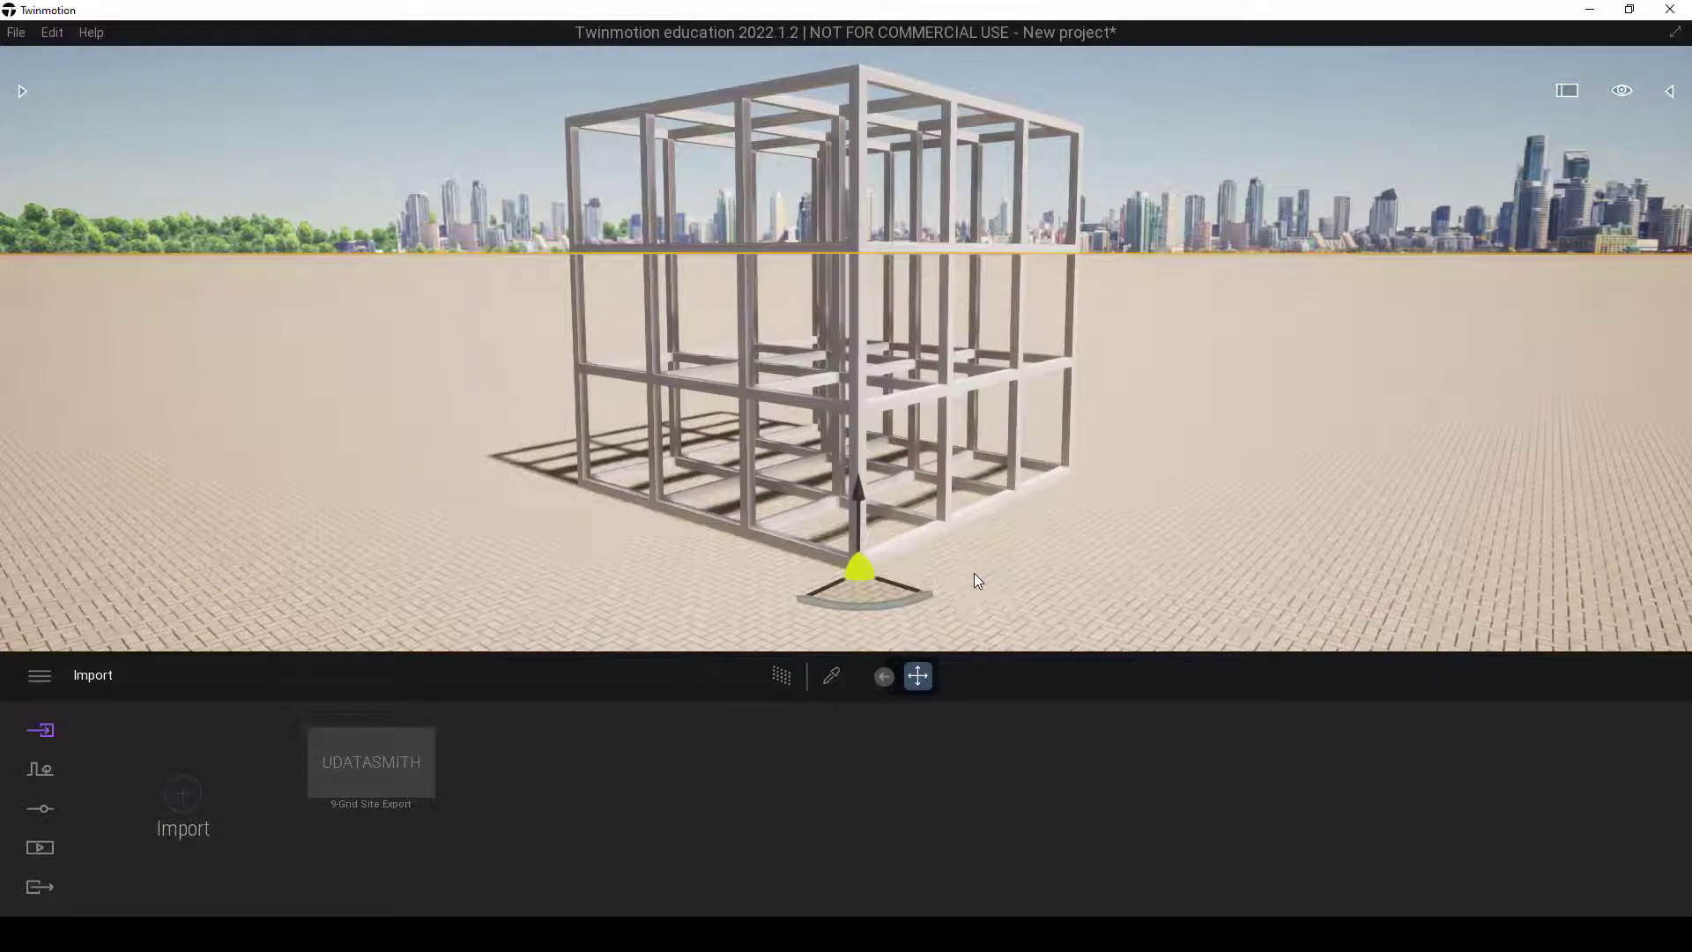
- Examine from several distances and angles how the grid frame's base beams sit in the raised ground
{"action": "scroll", "coordinate": [975, 573], "scroll_direction": "up", "scroll_amount": 2}
{"action": "scroll", "coordinate": [1114, 535], "scroll_direction": "up", "scroll_amount": 5}
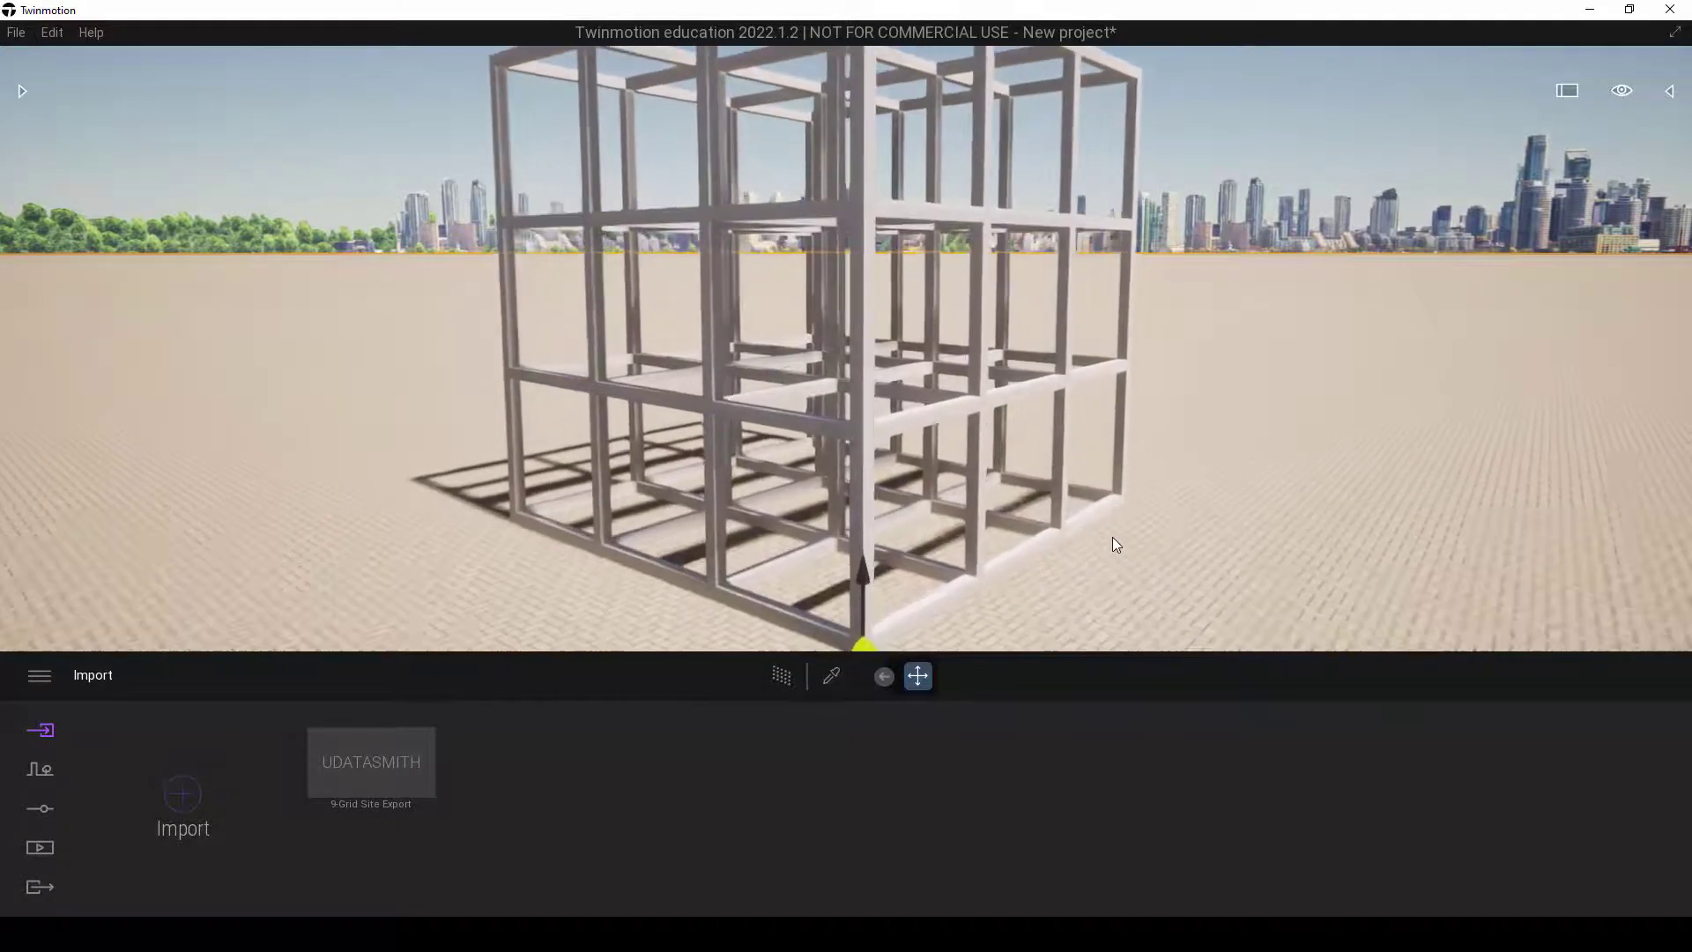
{"action": "scroll", "coordinate": [1160, 538], "scroll_direction": "down", "scroll_amount": 3}
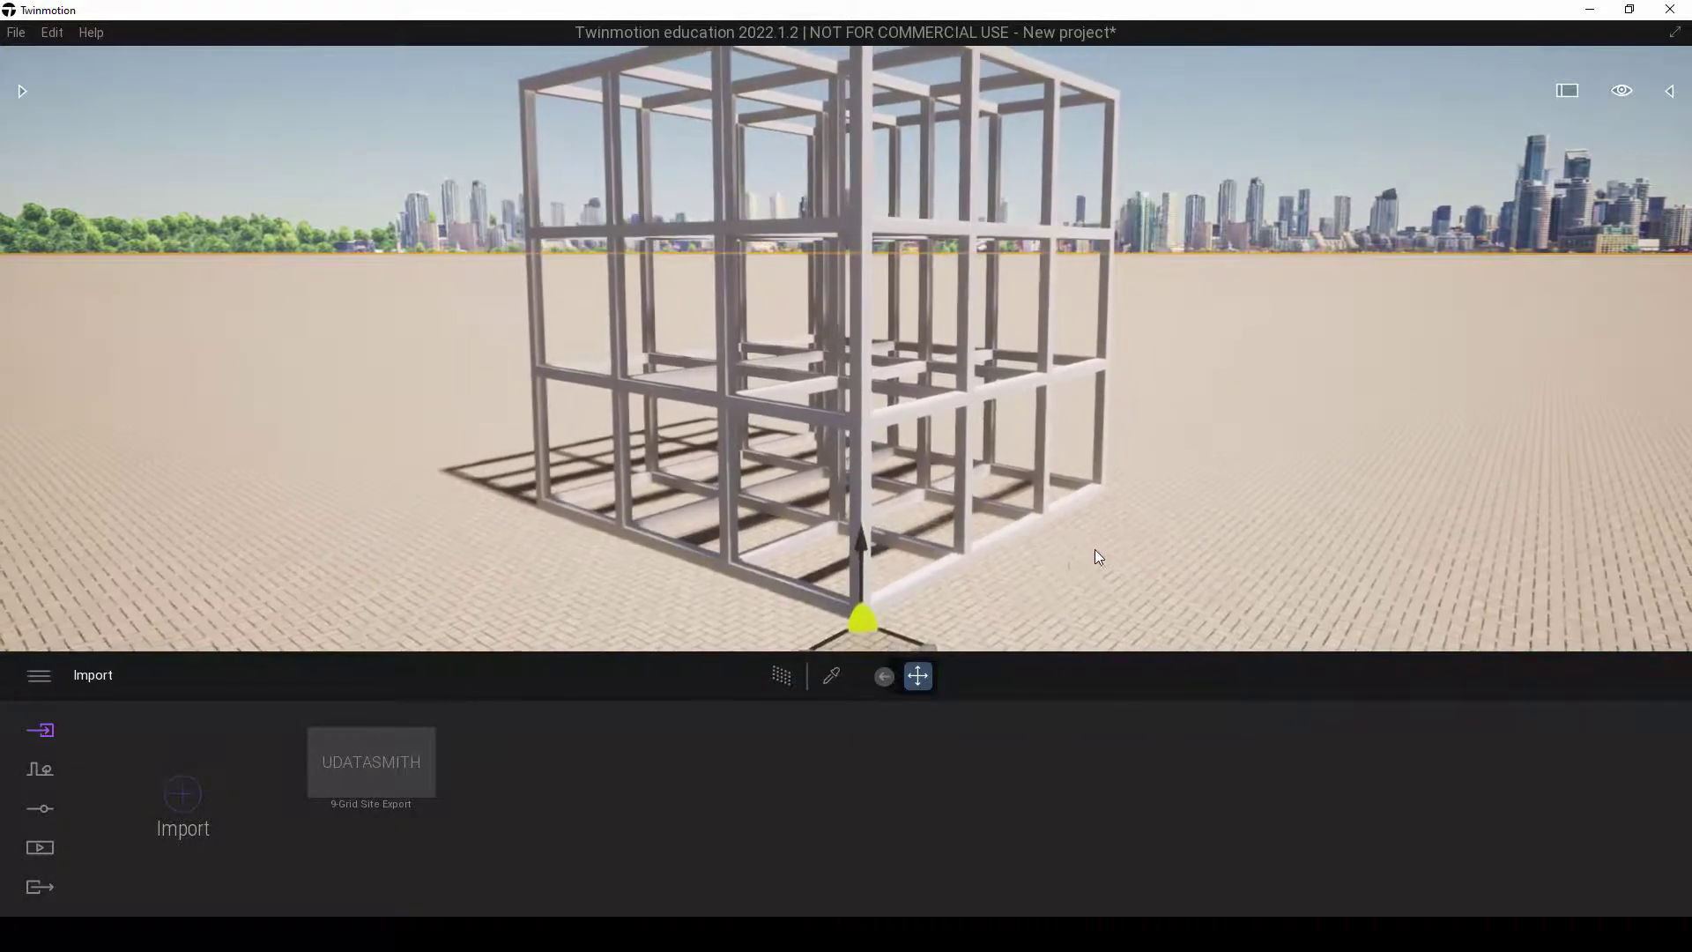
{"action": "scroll", "coordinate": [1075, 560], "scroll_direction": "up", "scroll_amount": 2}
{"action": "scroll", "coordinate": [1102, 552], "scroll_direction": "down", "scroll_amount": 3}
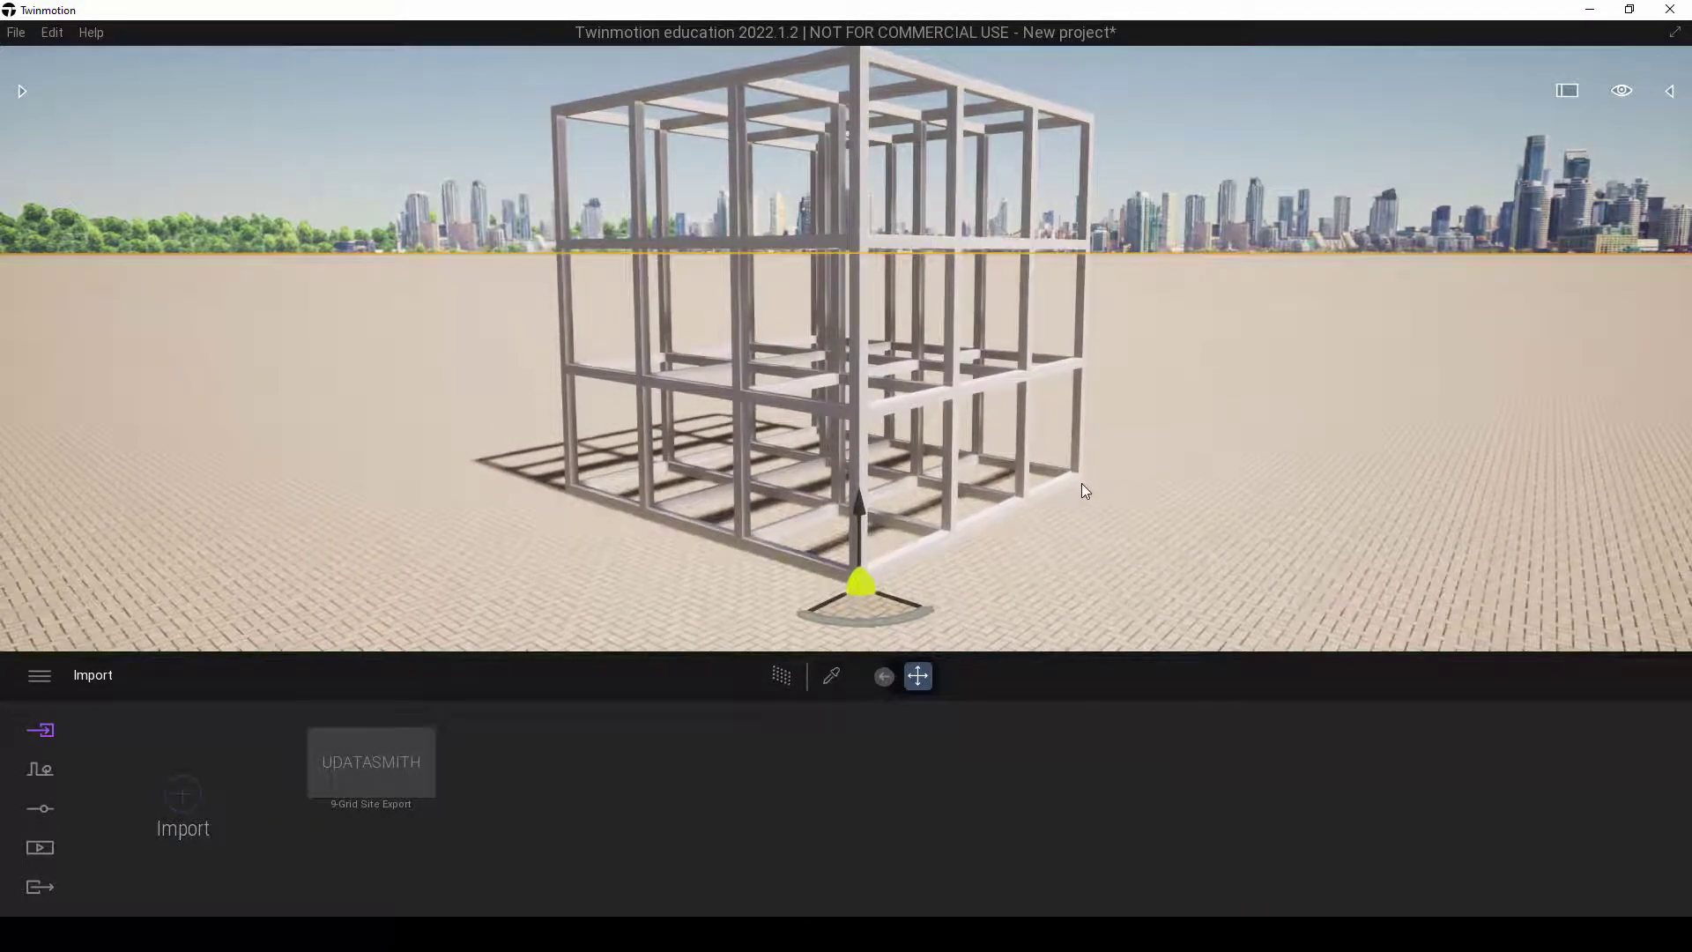
{"action": "scroll", "coordinate": [1077, 494], "scroll_direction": "up", "scroll_amount": 1}
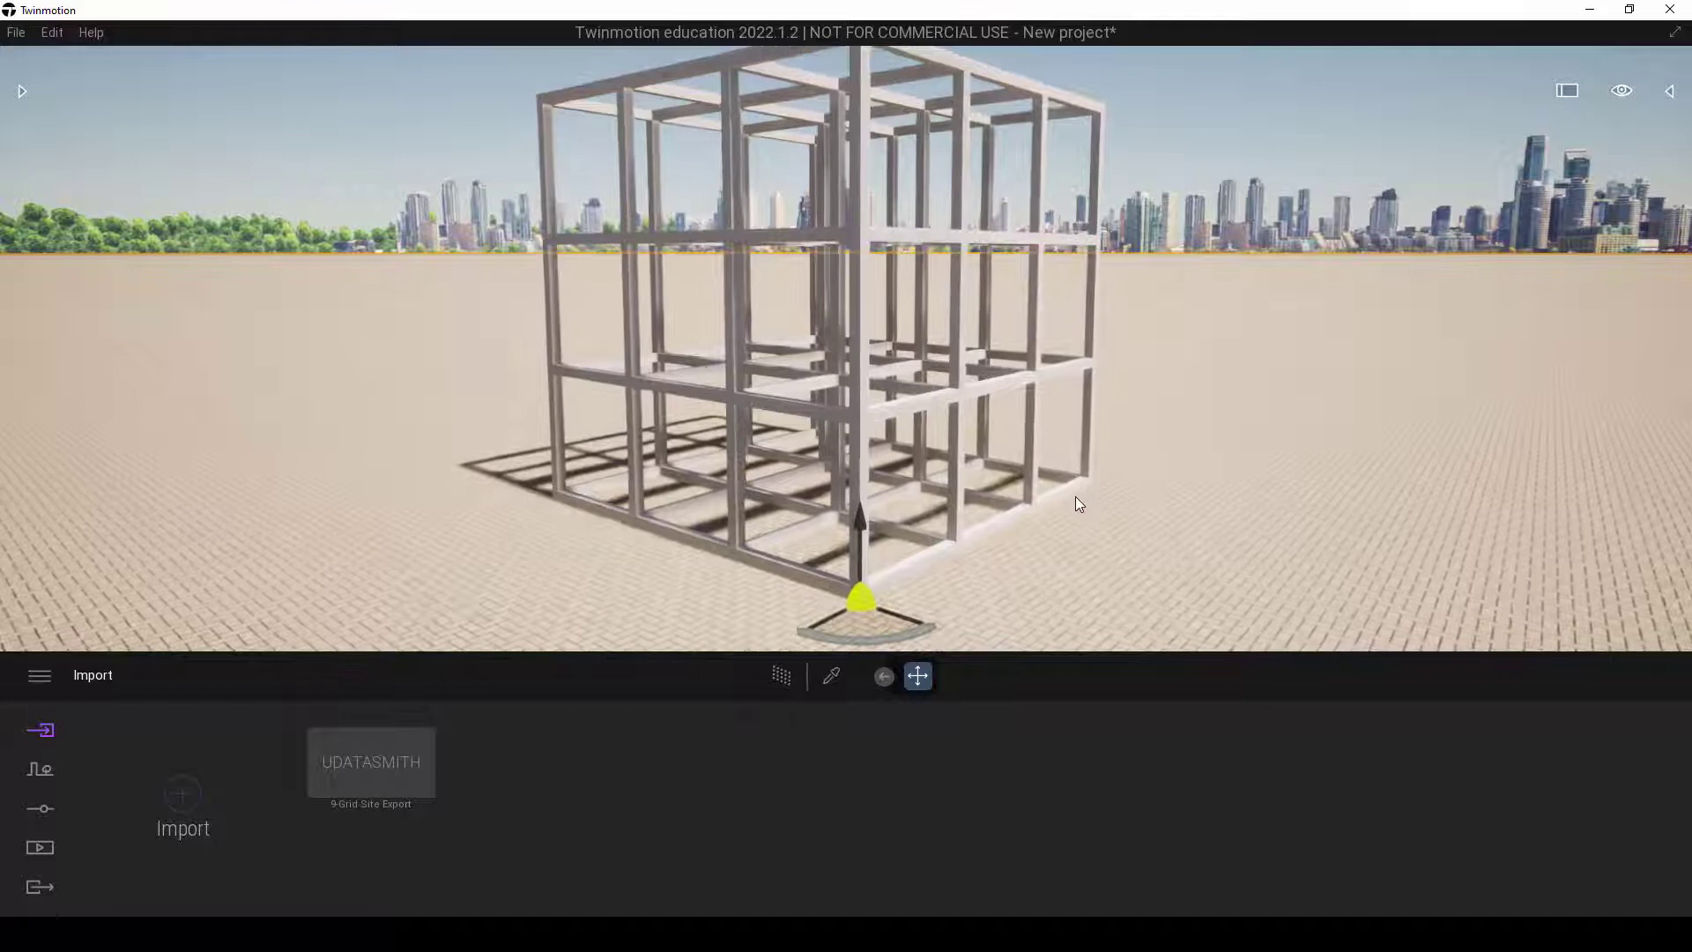
{"action": "scroll", "coordinate": [1076, 495], "scroll_direction": "down", "scroll_amount": 2}
{"action": "right_click_drag", "start_coordinate": [1075, 495], "coordinate": [1071, 469]}
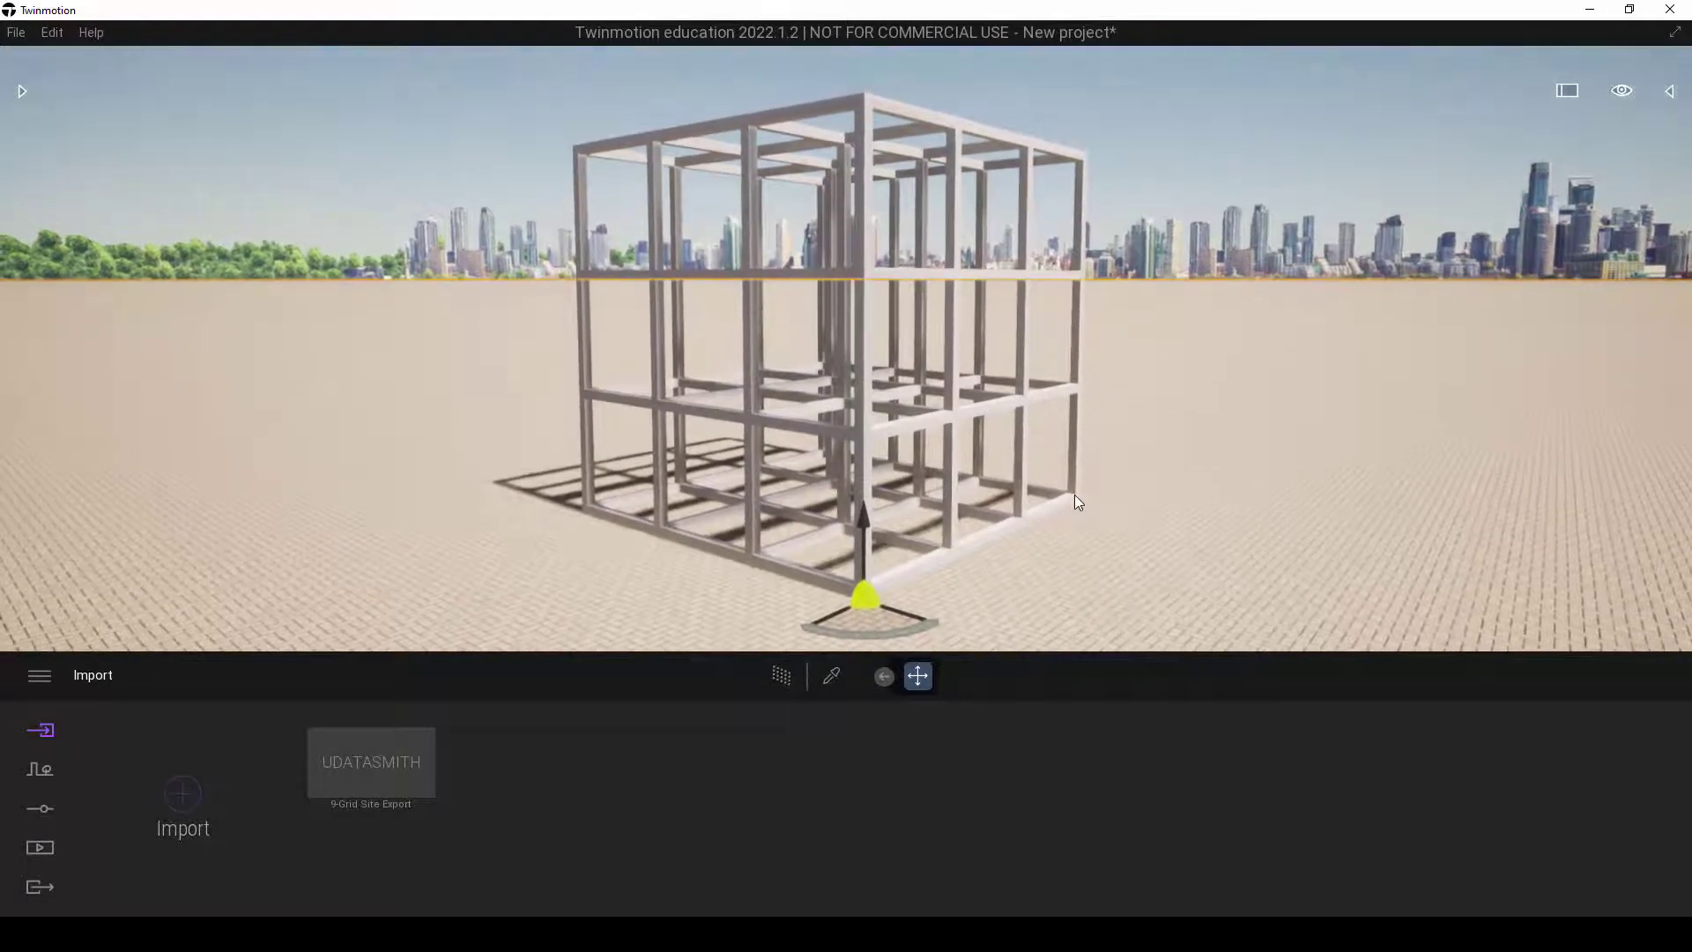
{"action": "right_click_drag", "start_coordinate": [1066, 544], "coordinate": [958, 559]}
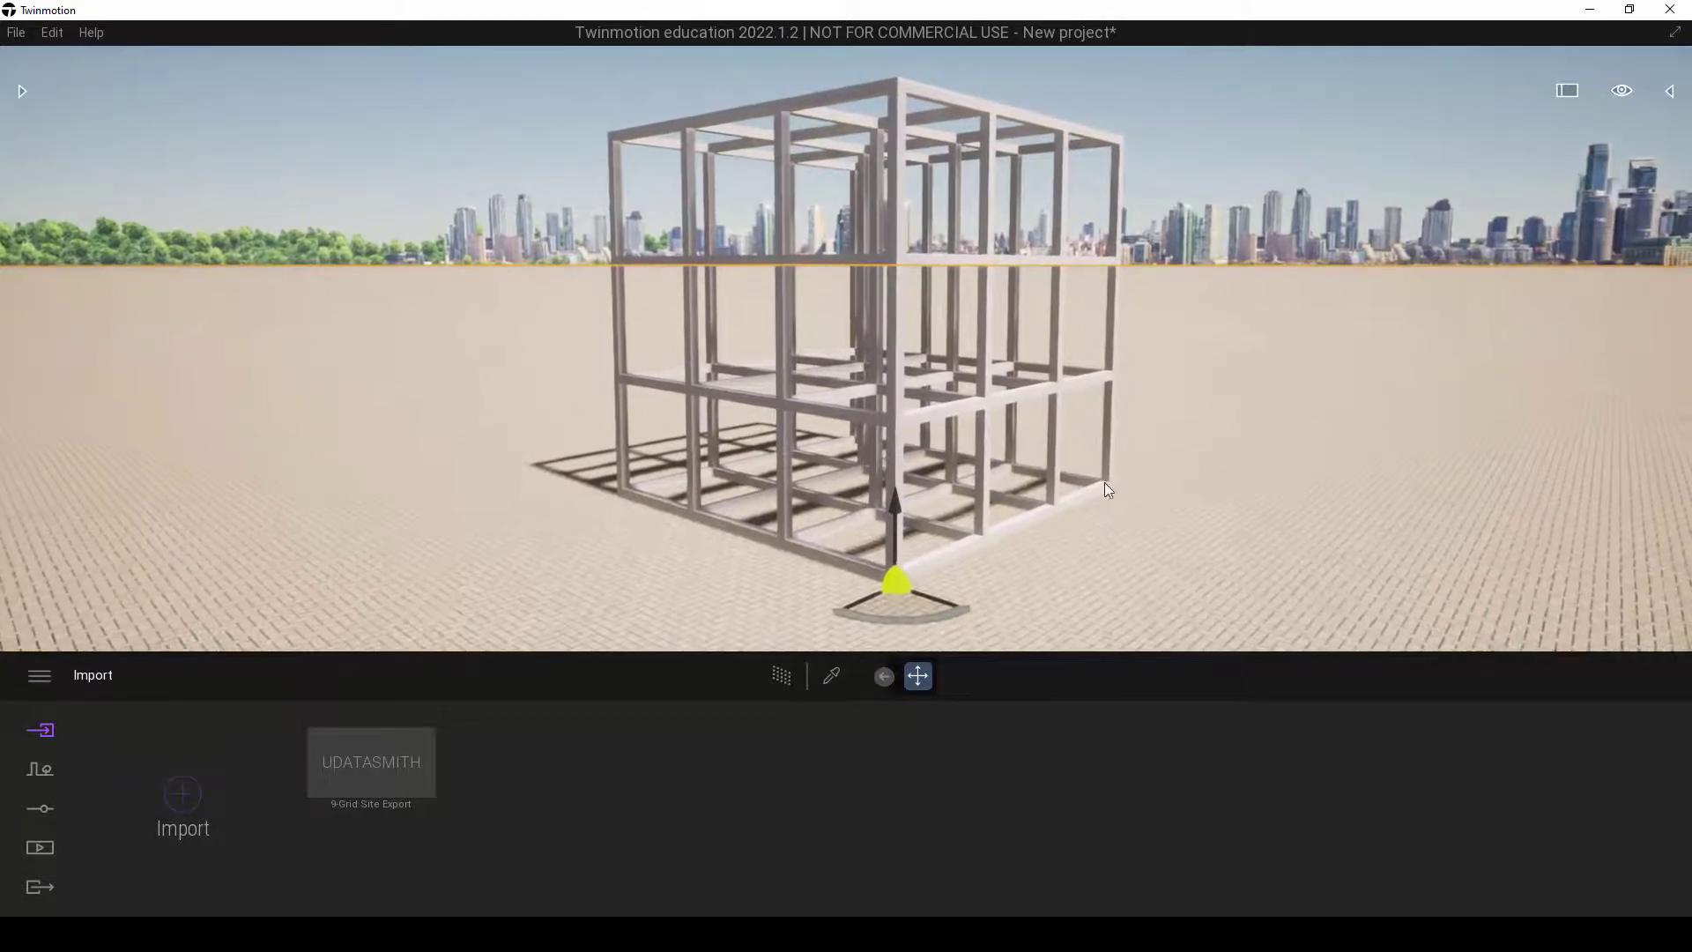
{"action": "scroll", "coordinate": [1103, 481], "scroll_direction": "down", "scroll_amount": 1}
{"action": "mouse_move", "coordinate": [1142, 498]}
{"action": "right_mouse_down"}
{"action": "mouse_move", "coordinate": [1121, 475]}
{"action": "mouse_move", "coordinate": [1144, 497]}
{"action": "right_mouse_up"}
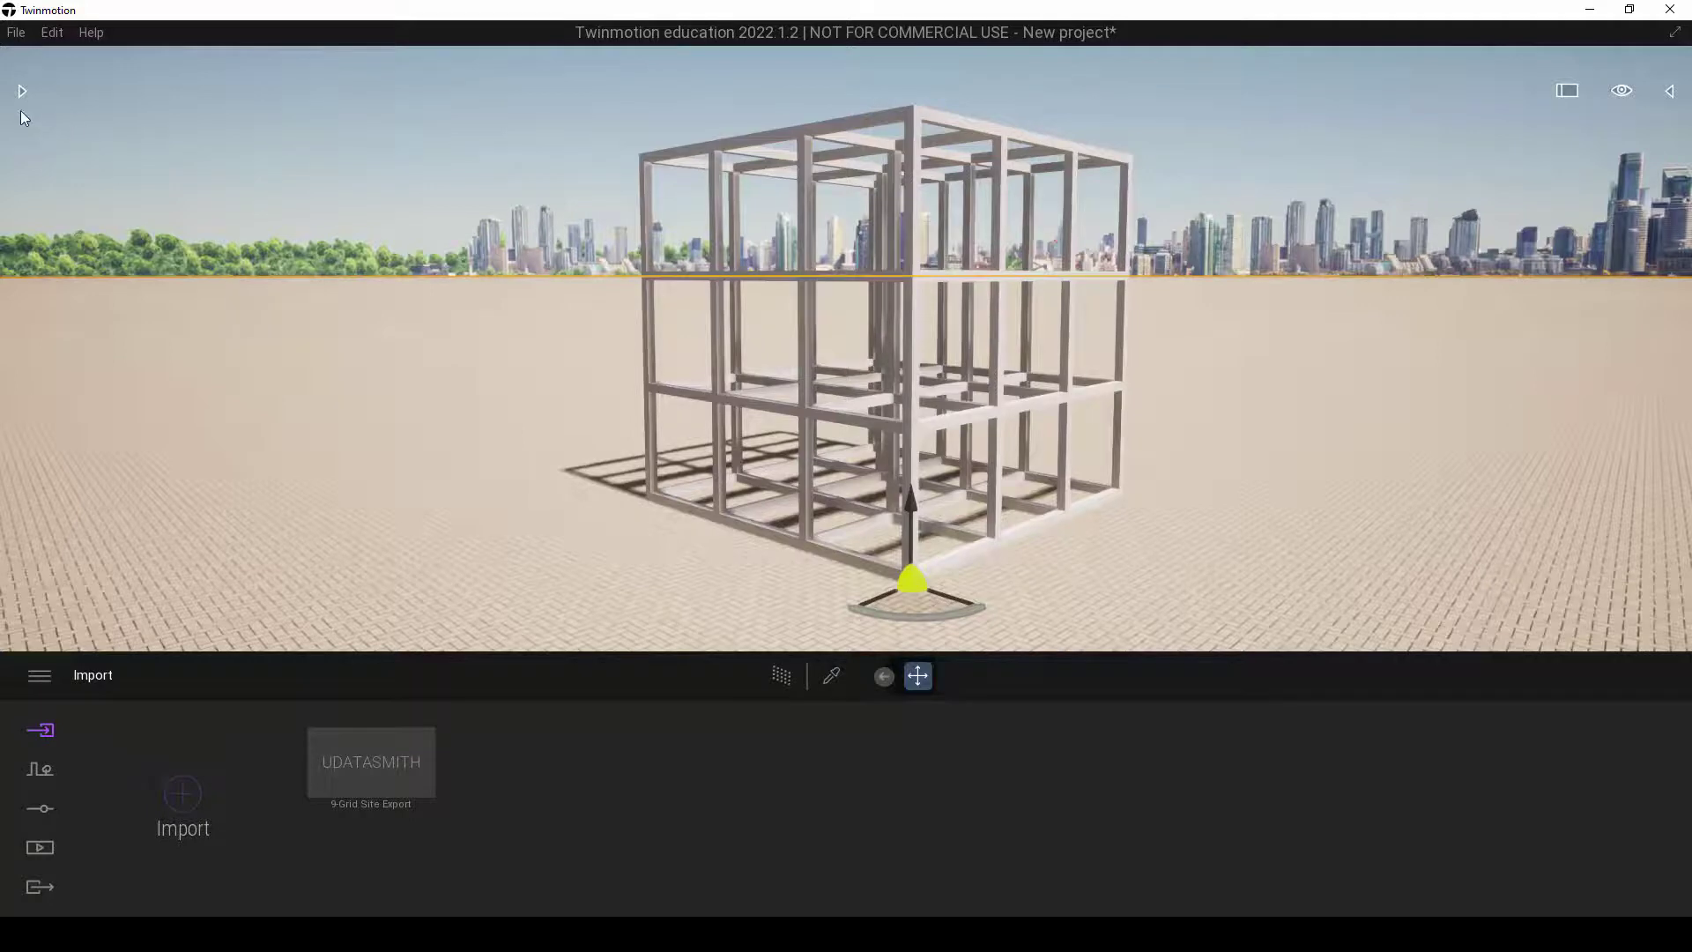
- Open the library and go to the Animated humans category under Characters
{"action": "left_click", "coordinate": [19, 88]}
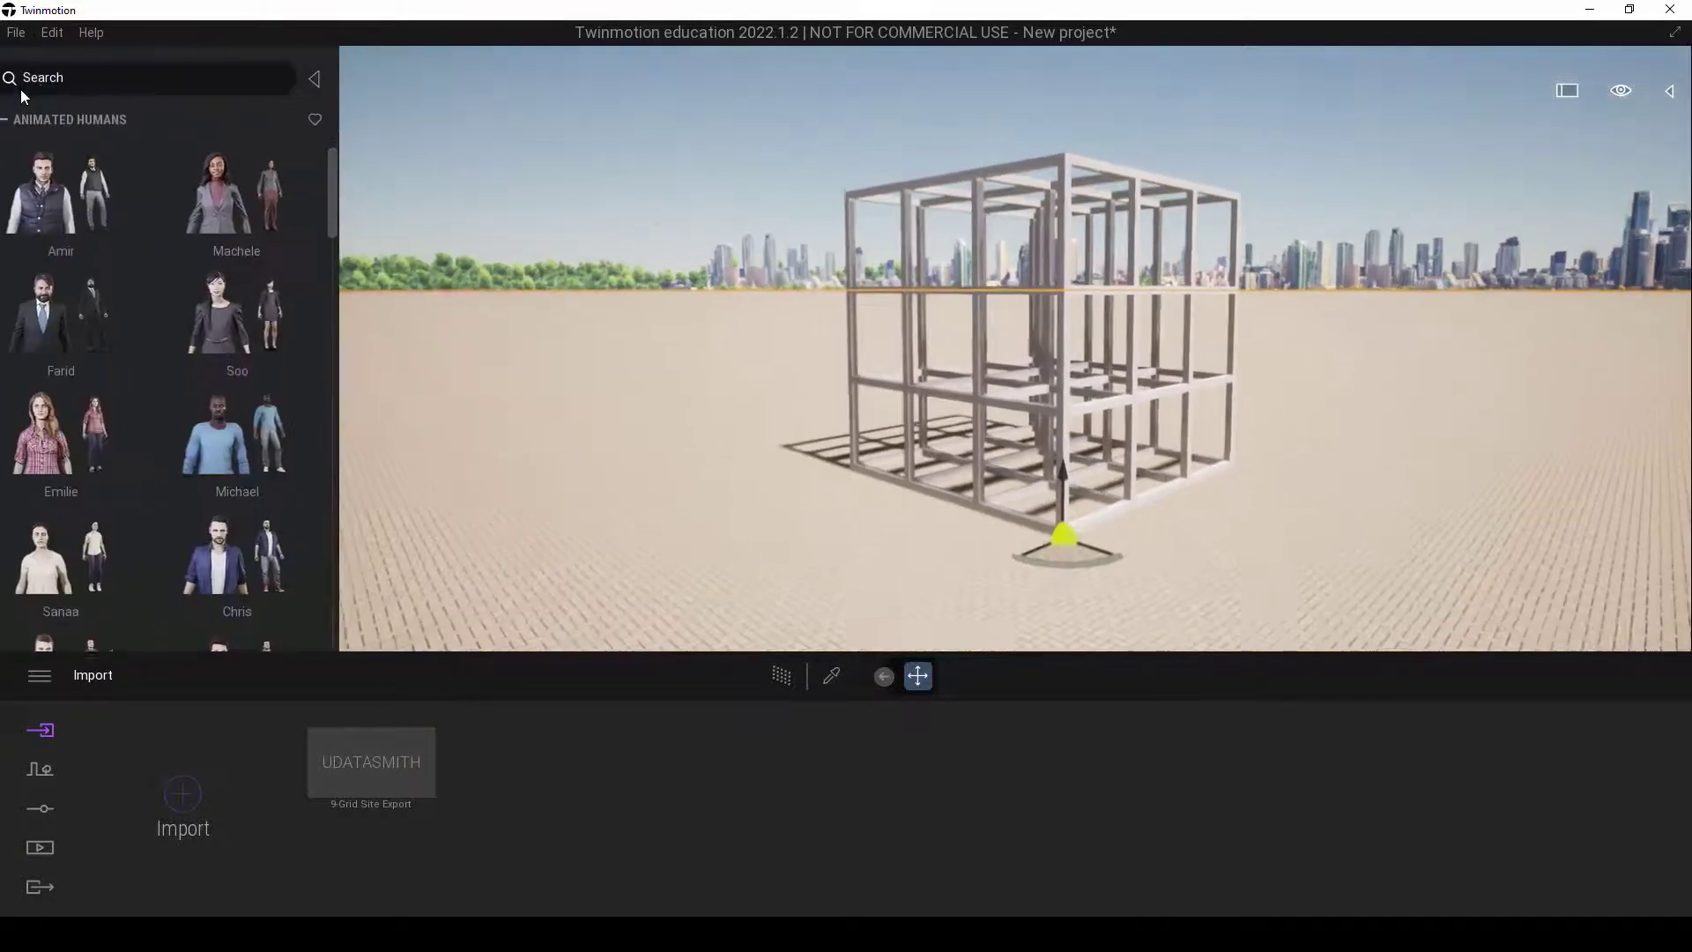
{"action": "left_click", "coordinate": [24, 121]}
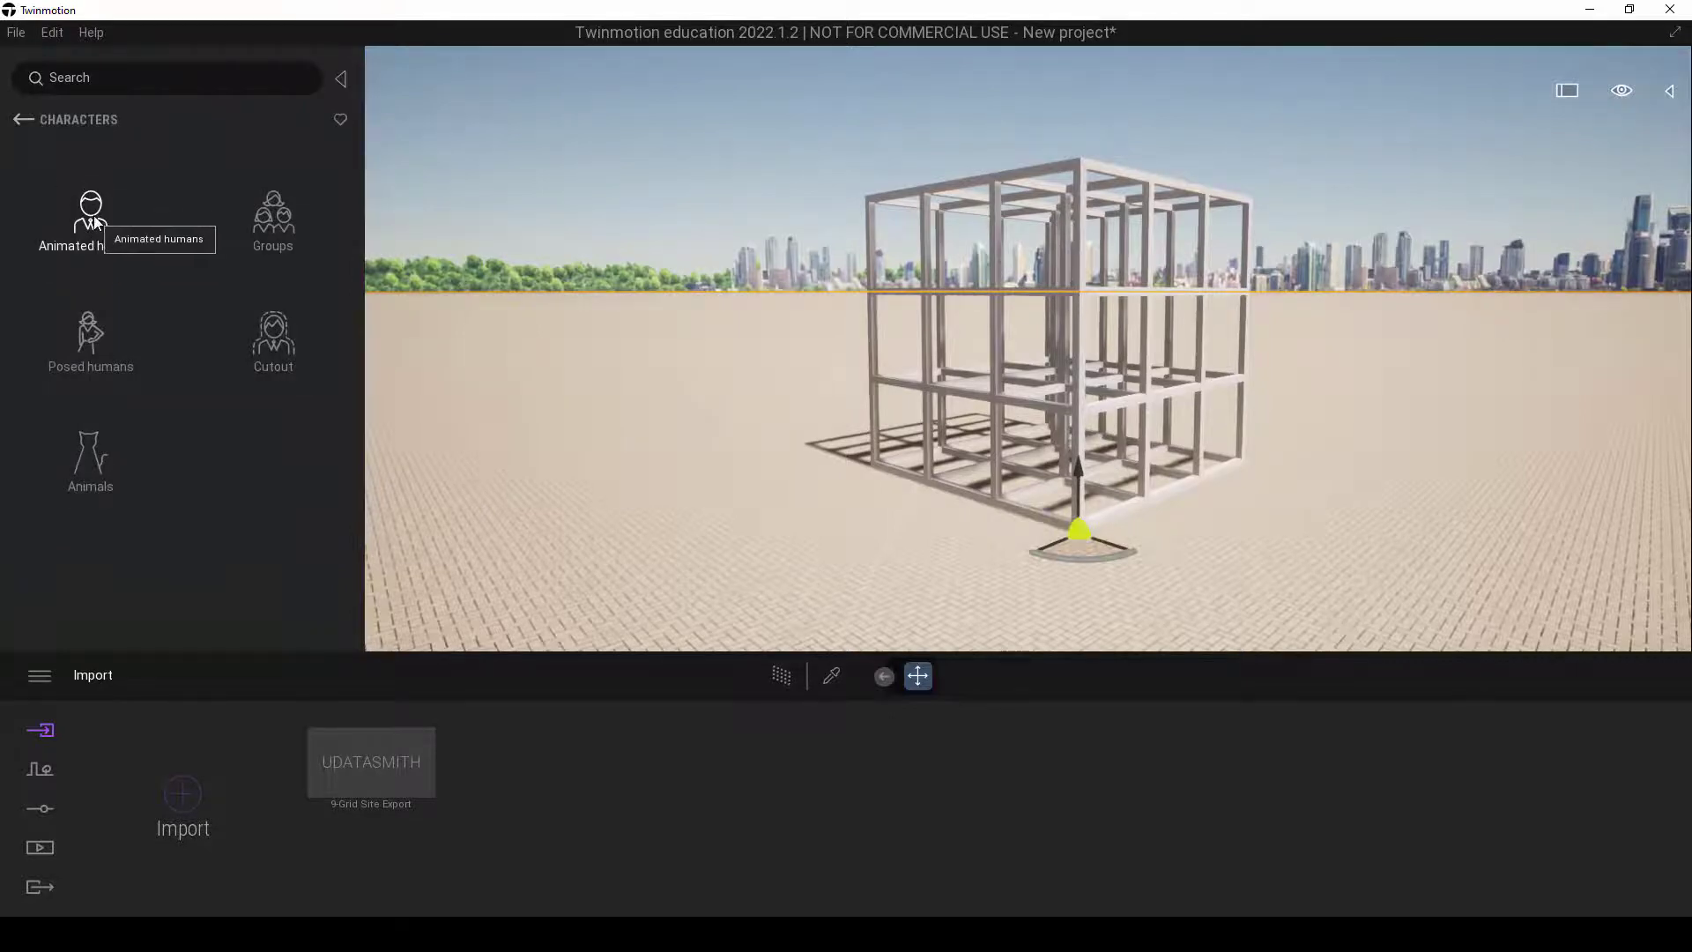
{"action": "left_click", "coordinate": [23, 119]}
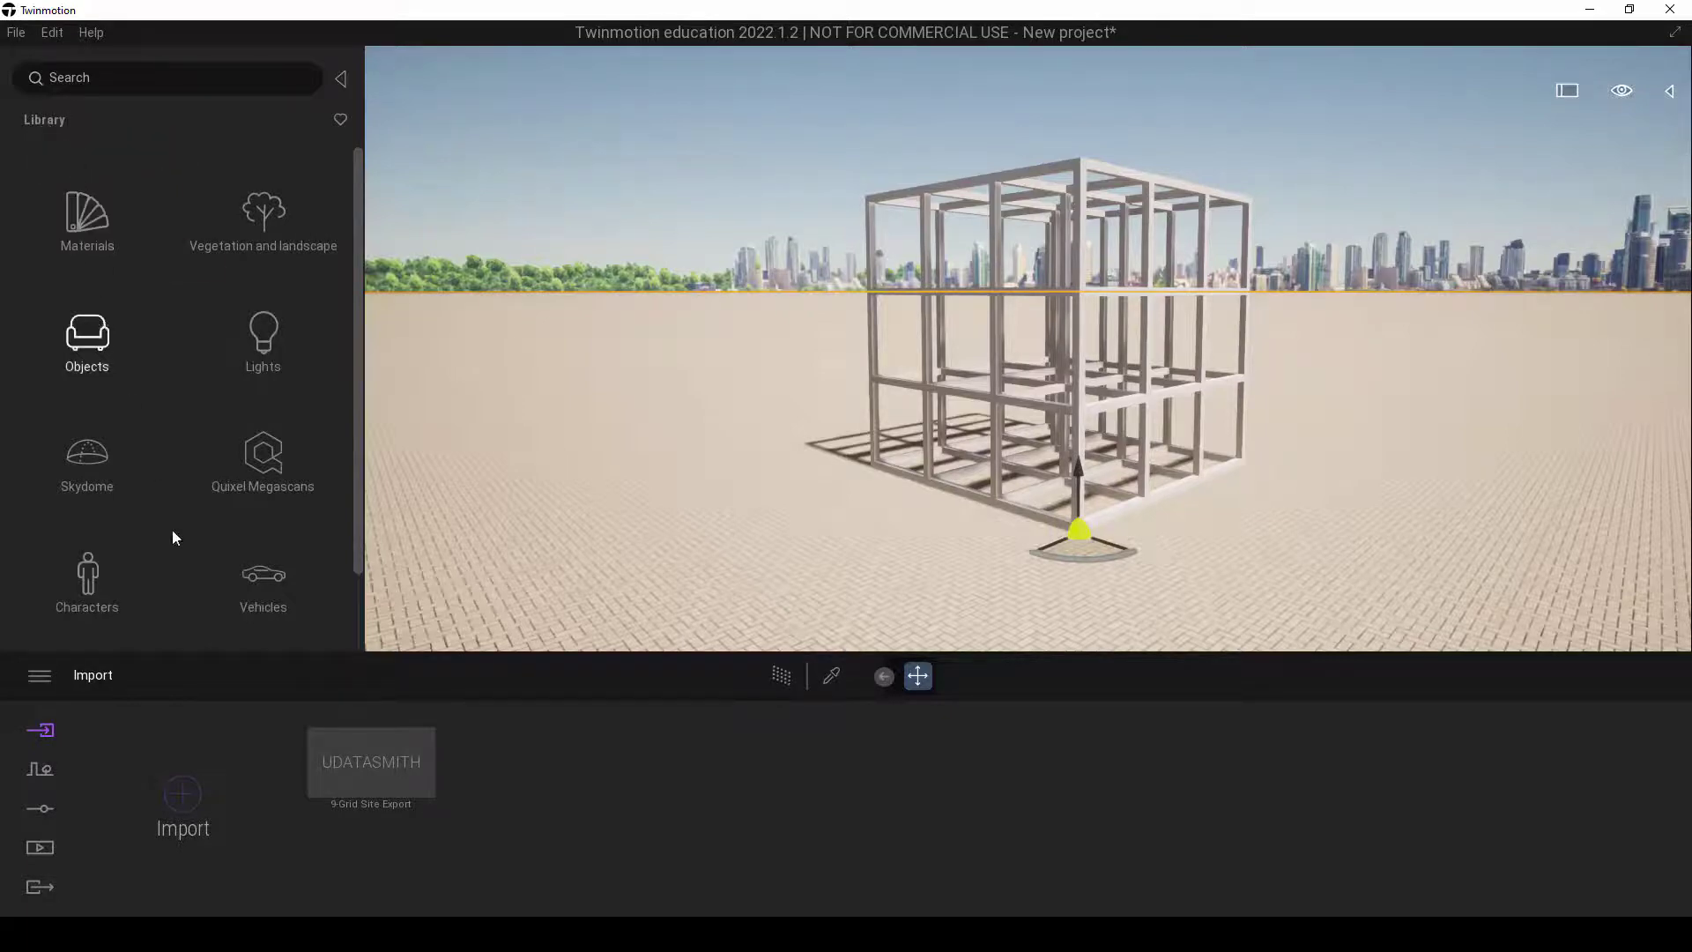
{"action": "left_click", "coordinate": [88, 582]}
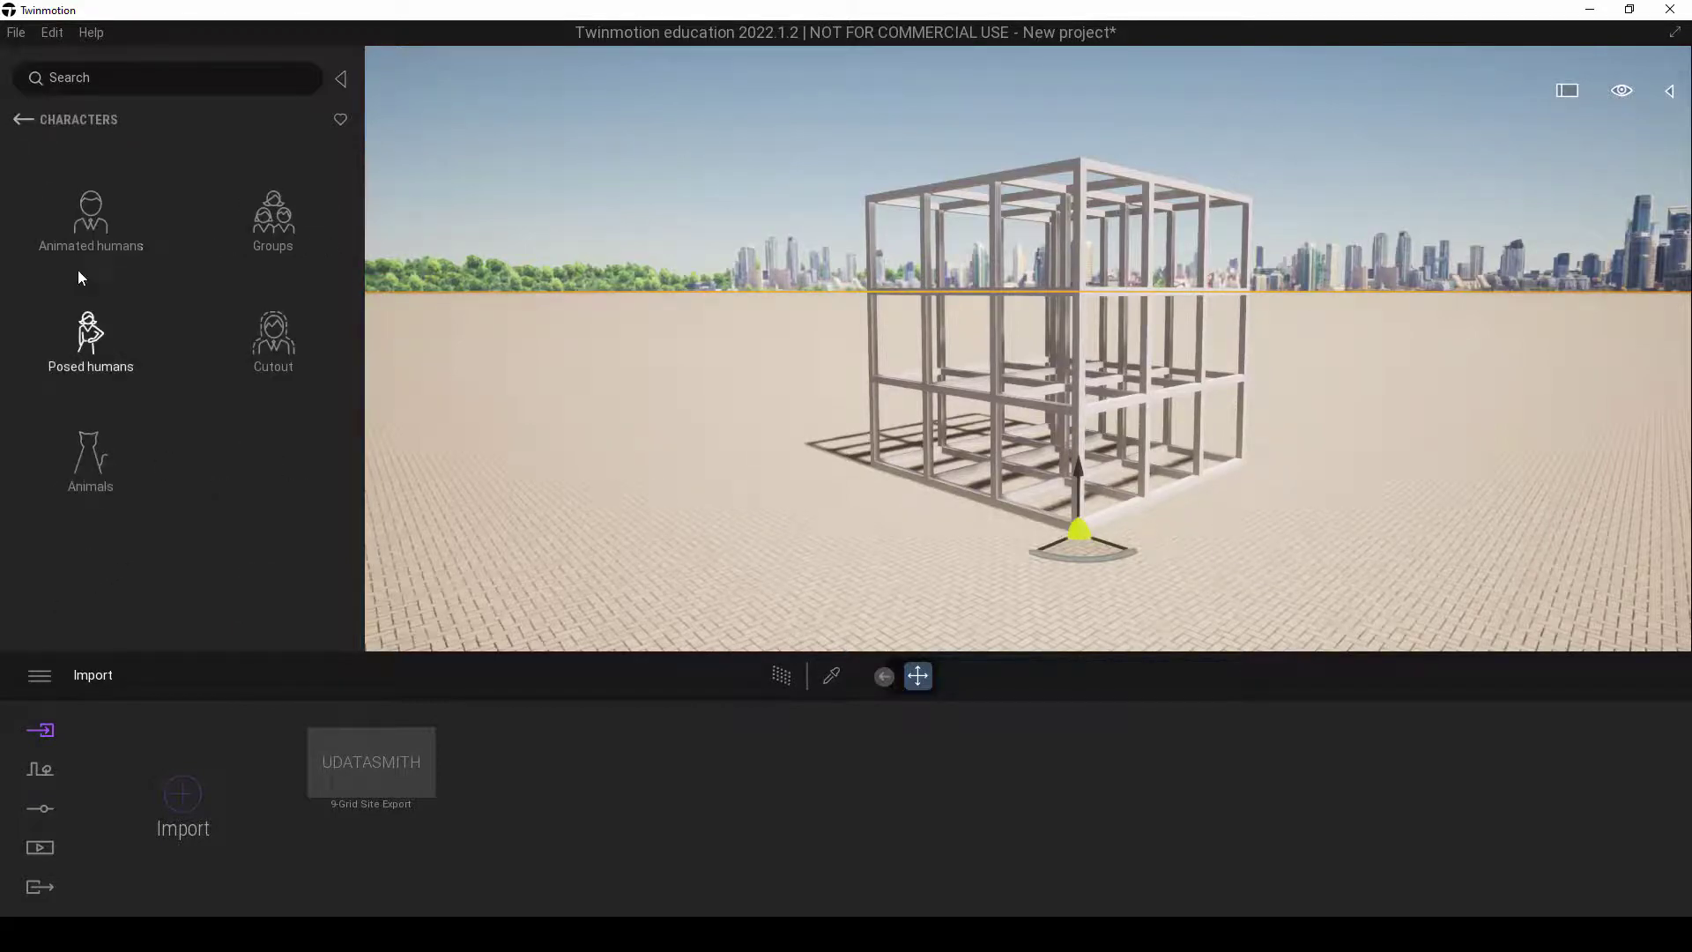
{"action": "left_click", "coordinate": [91, 227]}
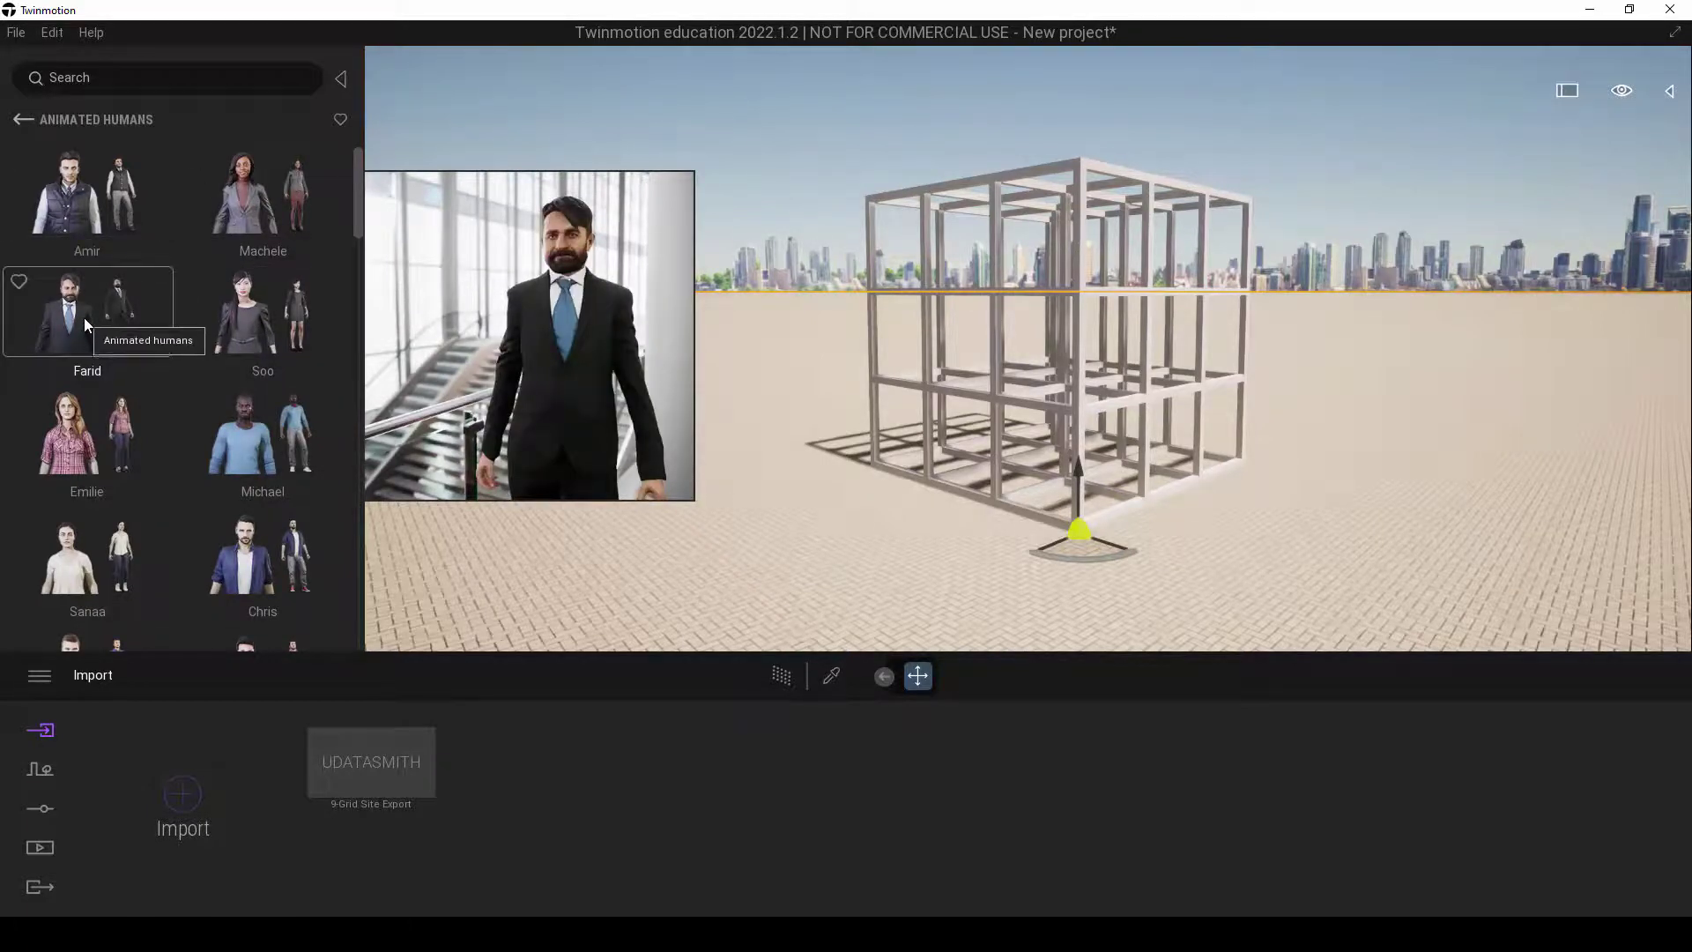
- Place the animated human Farid on the ground in front of the grid frame as a scale figure, and close the library
{"action": "left_click_drag", "start_coordinate": [83, 317], "coordinate": [499, 389]}
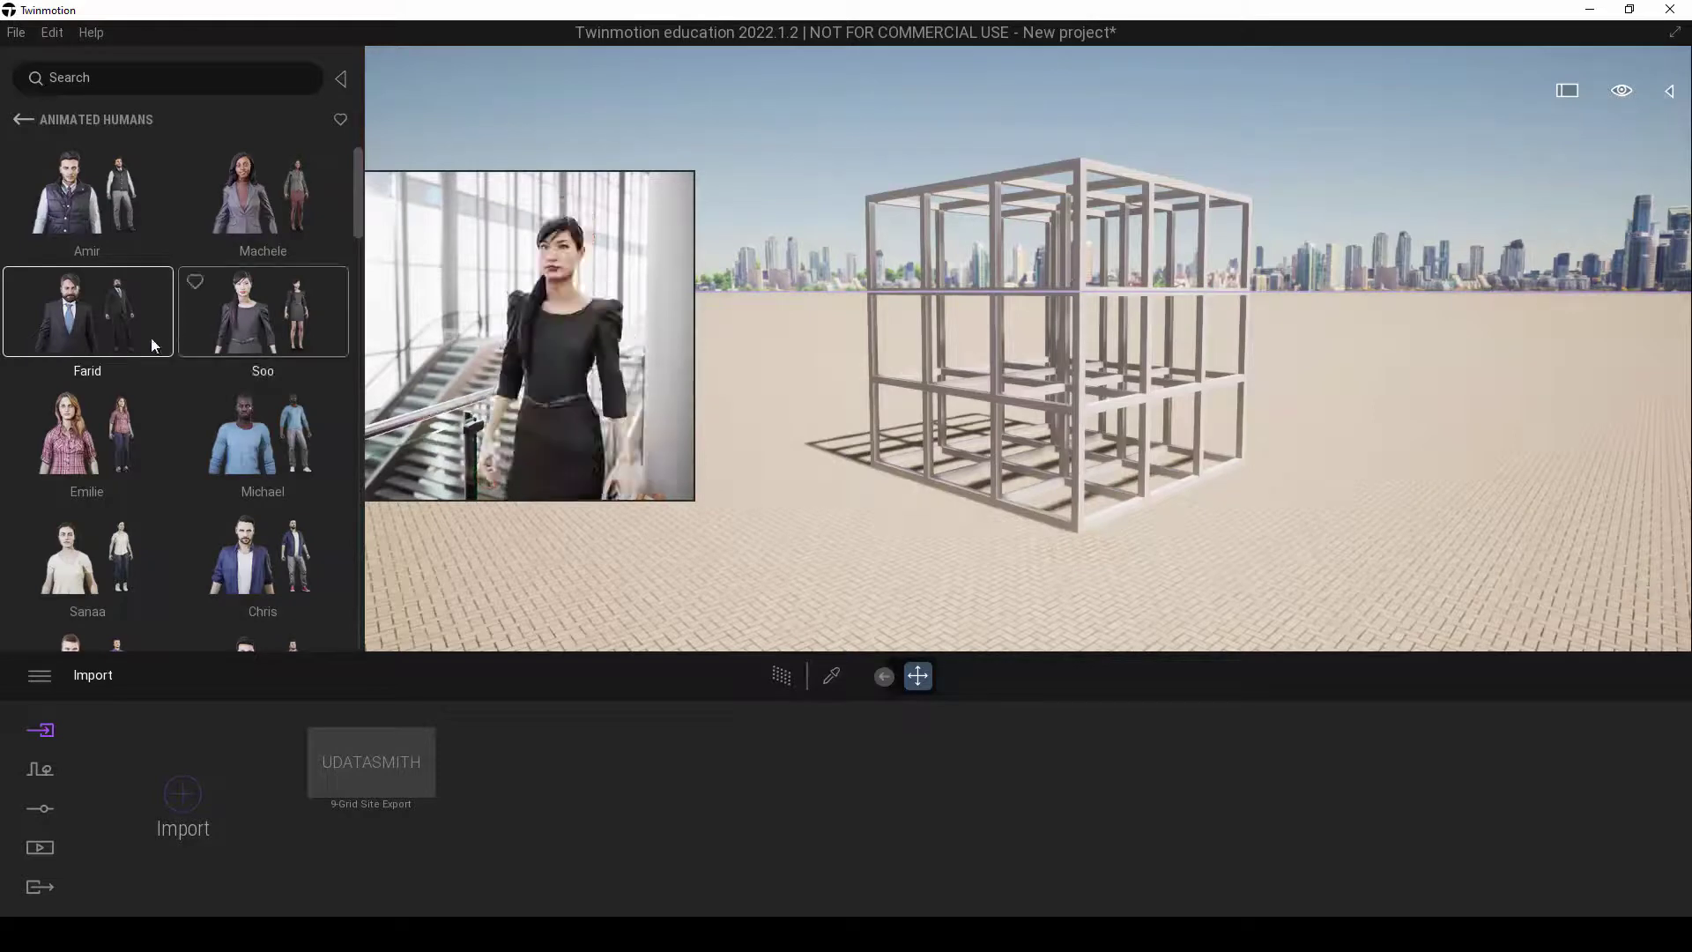
{"action": "left_click_drag", "start_coordinate": [99, 319], "coordinate": [1510, 591]}
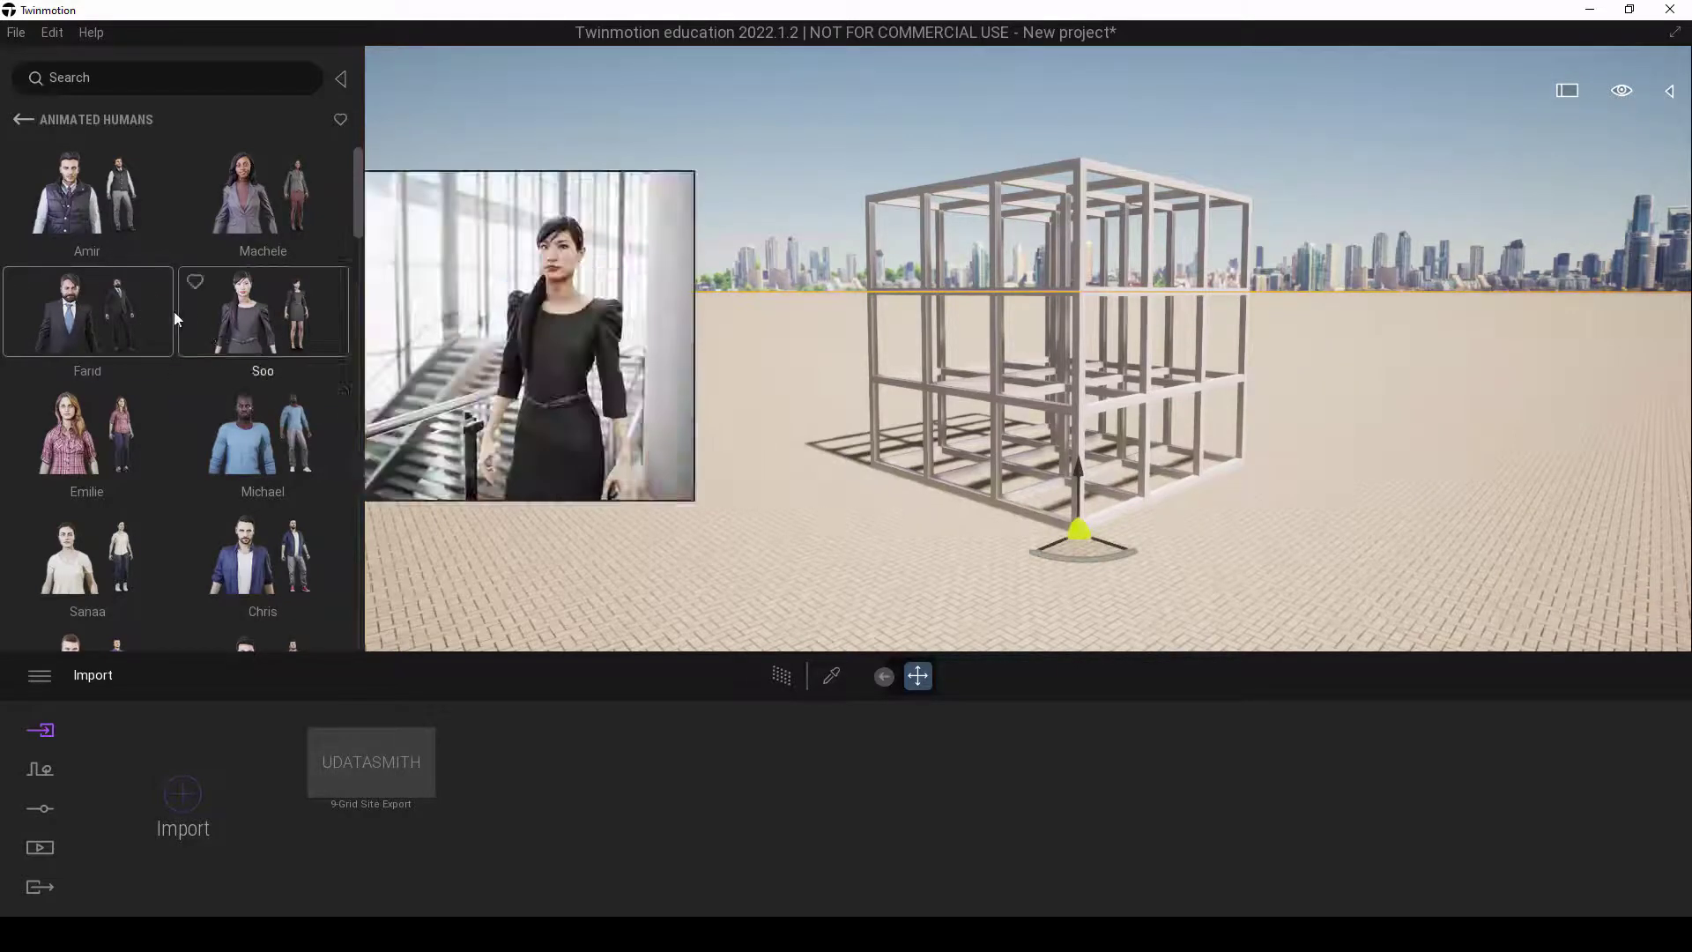
{"action": "left_click_drag", "start_coordinate": [108, 314], "coordinate": [983, 538]}
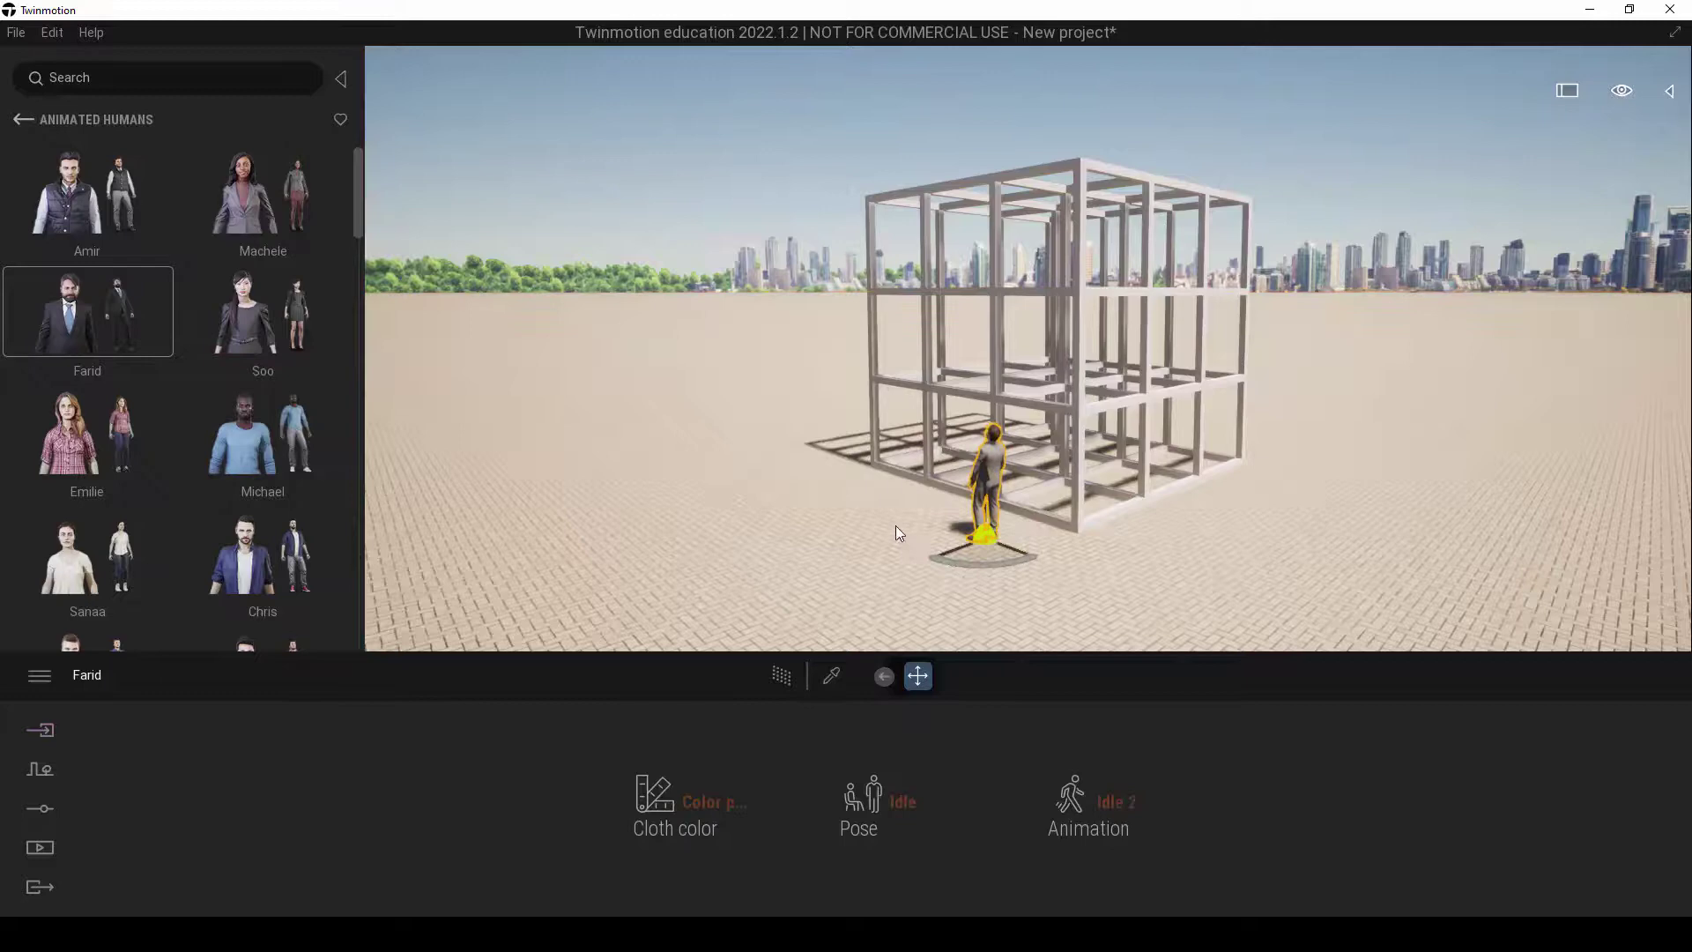
{"action": "key", "text": "w"}
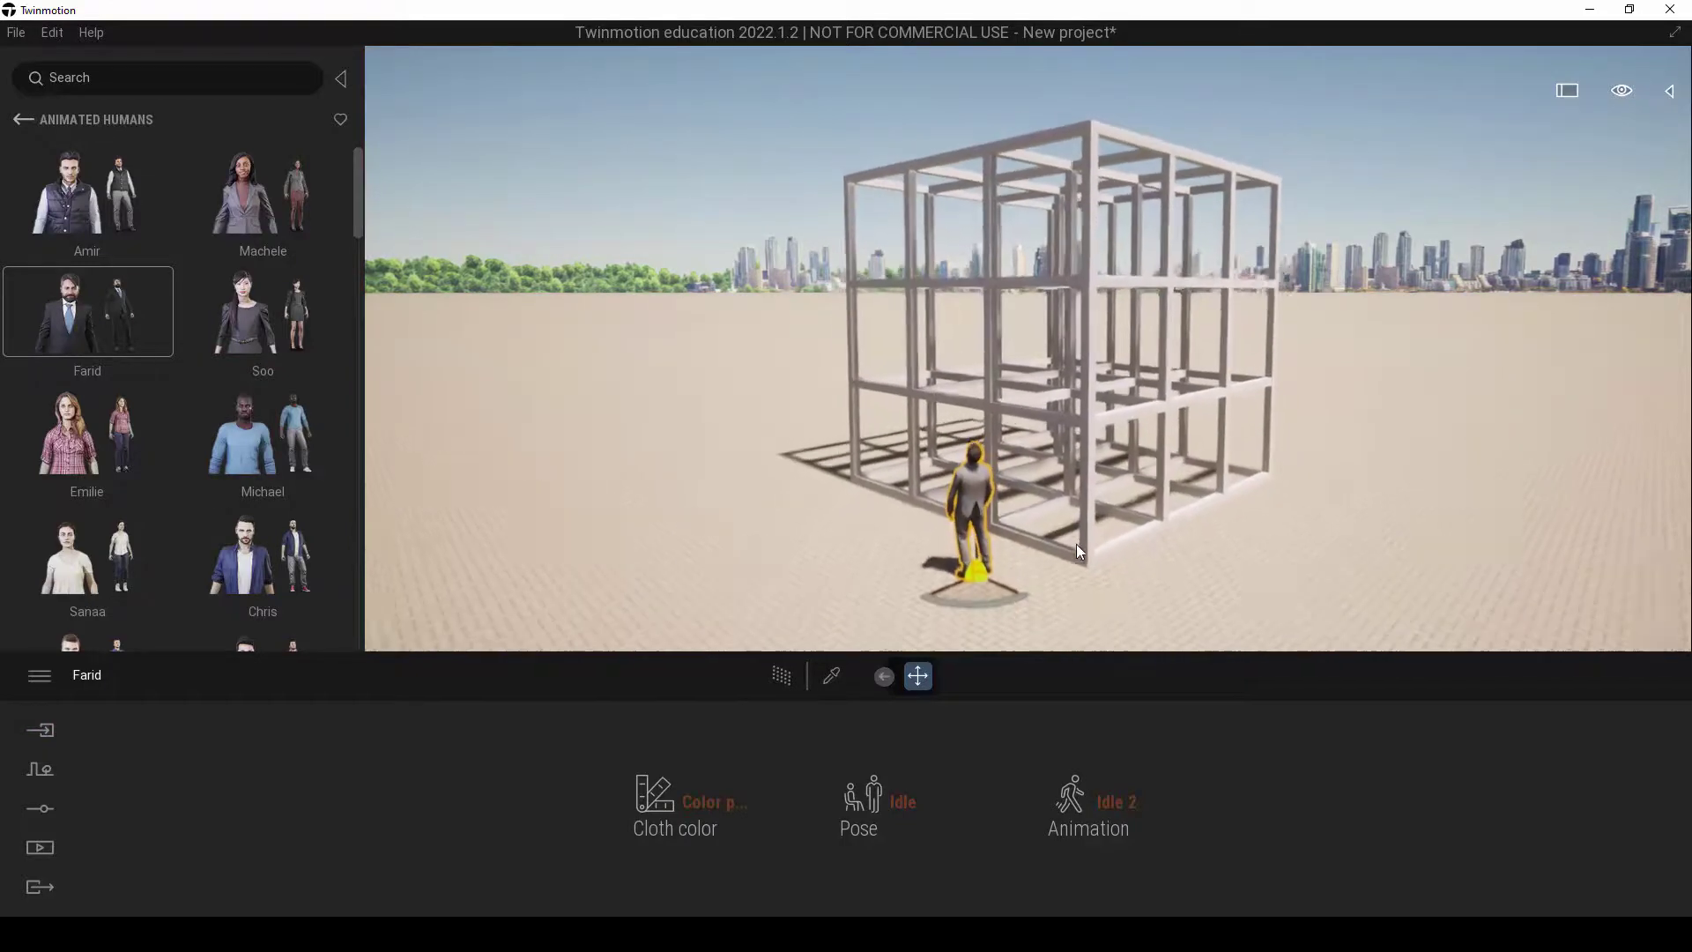
{"action": "left_click", "coordinate": [340, 79]}
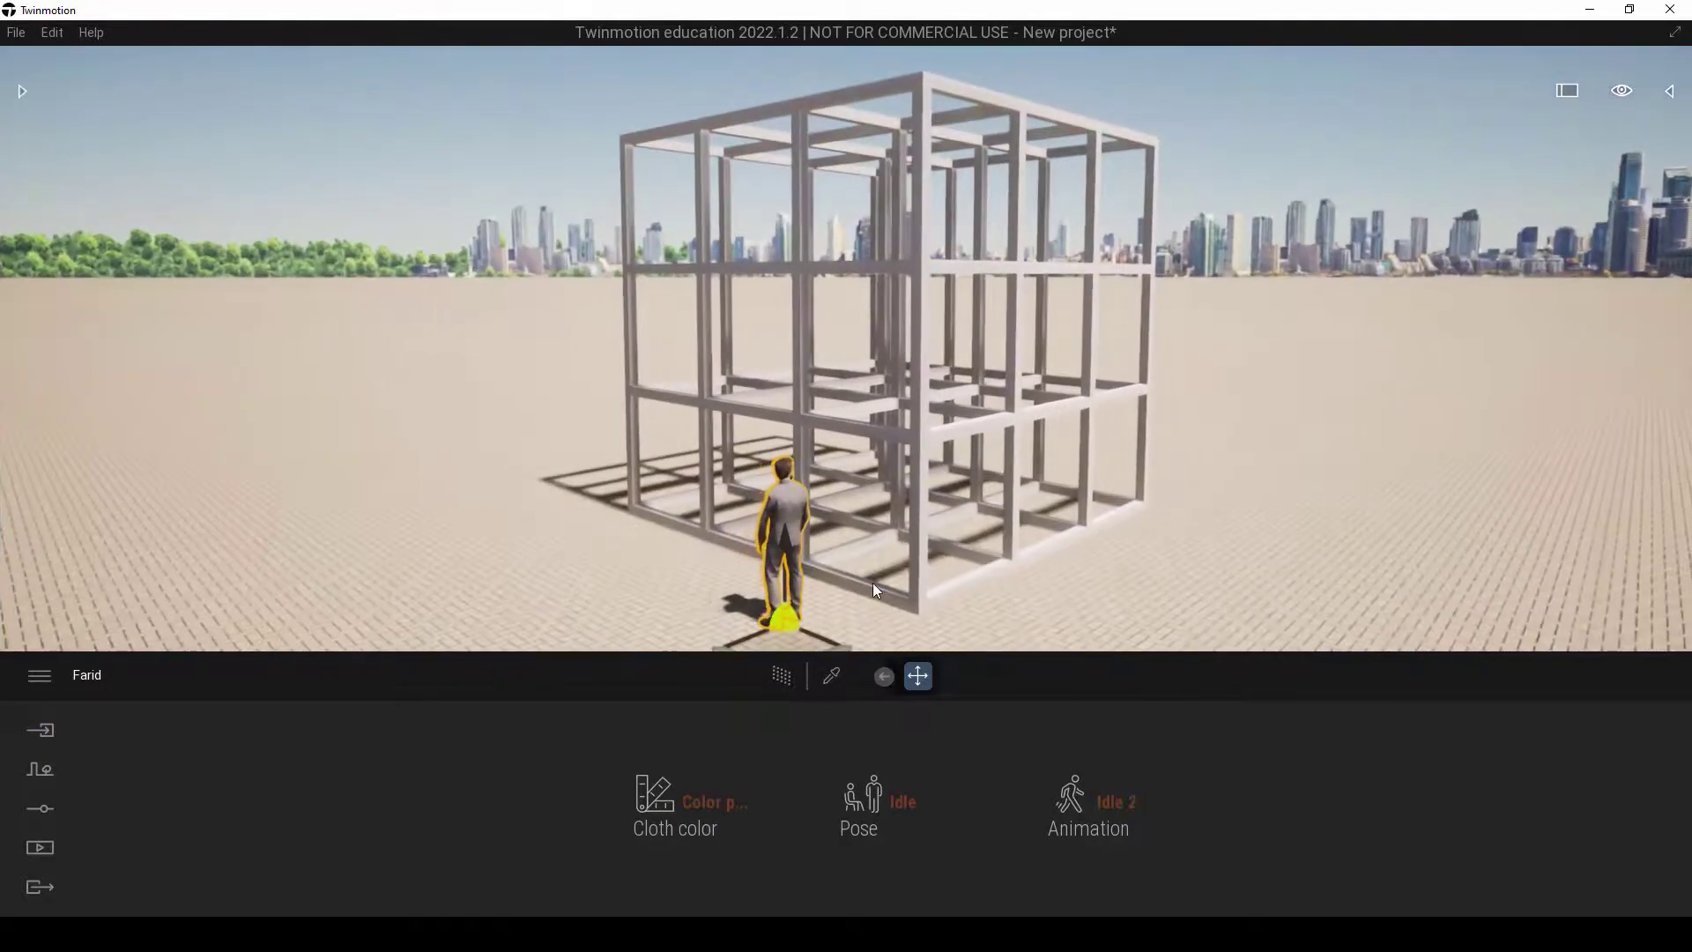
- Compare the scale of the placed human figure and the grid frame from another side
{"action": "scroll", "coordinate": [815, 529], "scroll_direction": "down", "scroll_amount": 3}
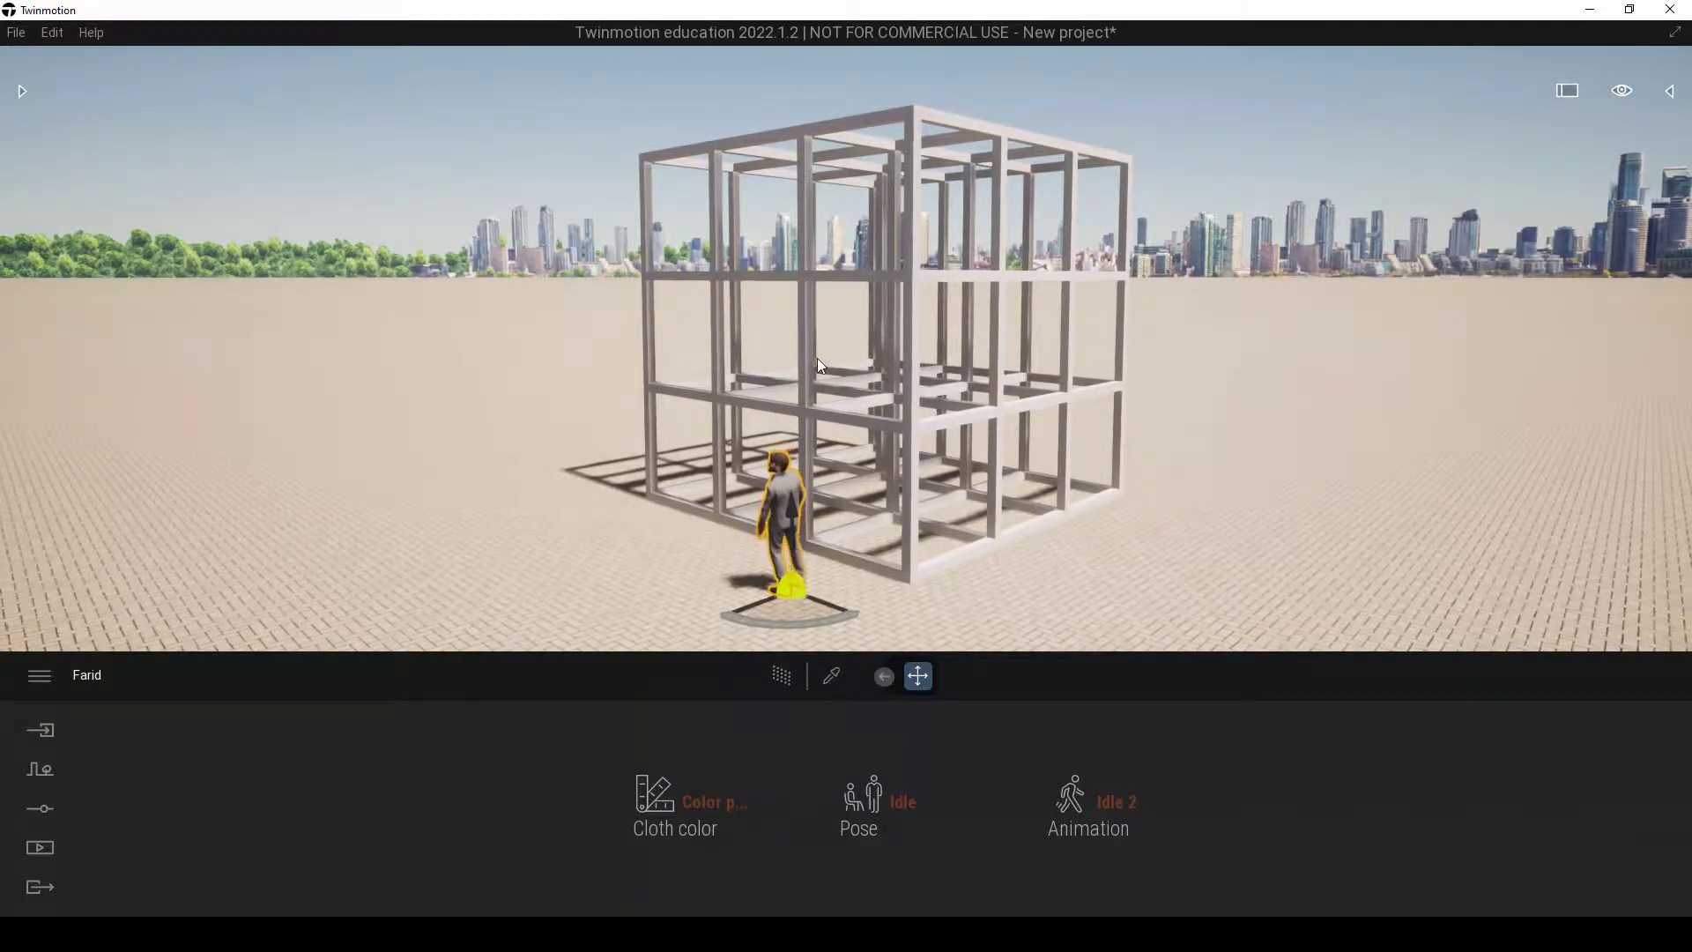
{"action": "right_click_drag", "start_coordinate": [884, 532], "coordinate": [665, 507]}
{"action": "key", "text": "d"}
{"action": "key", "text": "d"}
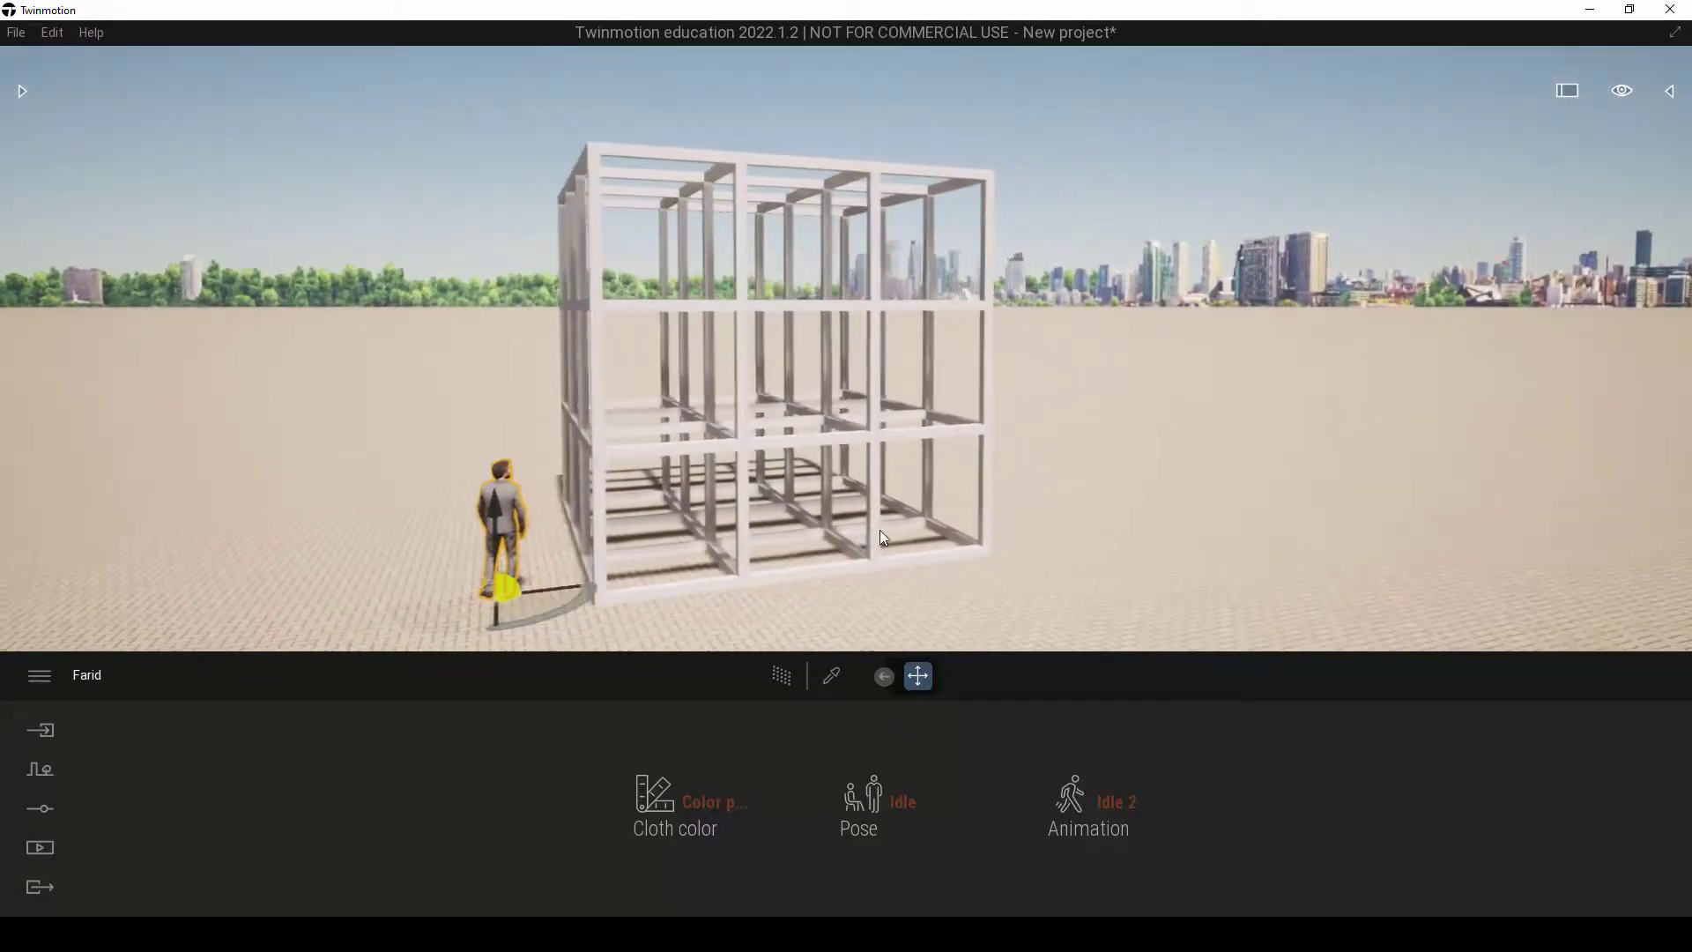
- Examine the standing human figure's height against the grid frame's lowest level from different eye heights and around the frame's corner
{"action": "key", "text": "e"}
{"action": "key", "text": "q"}
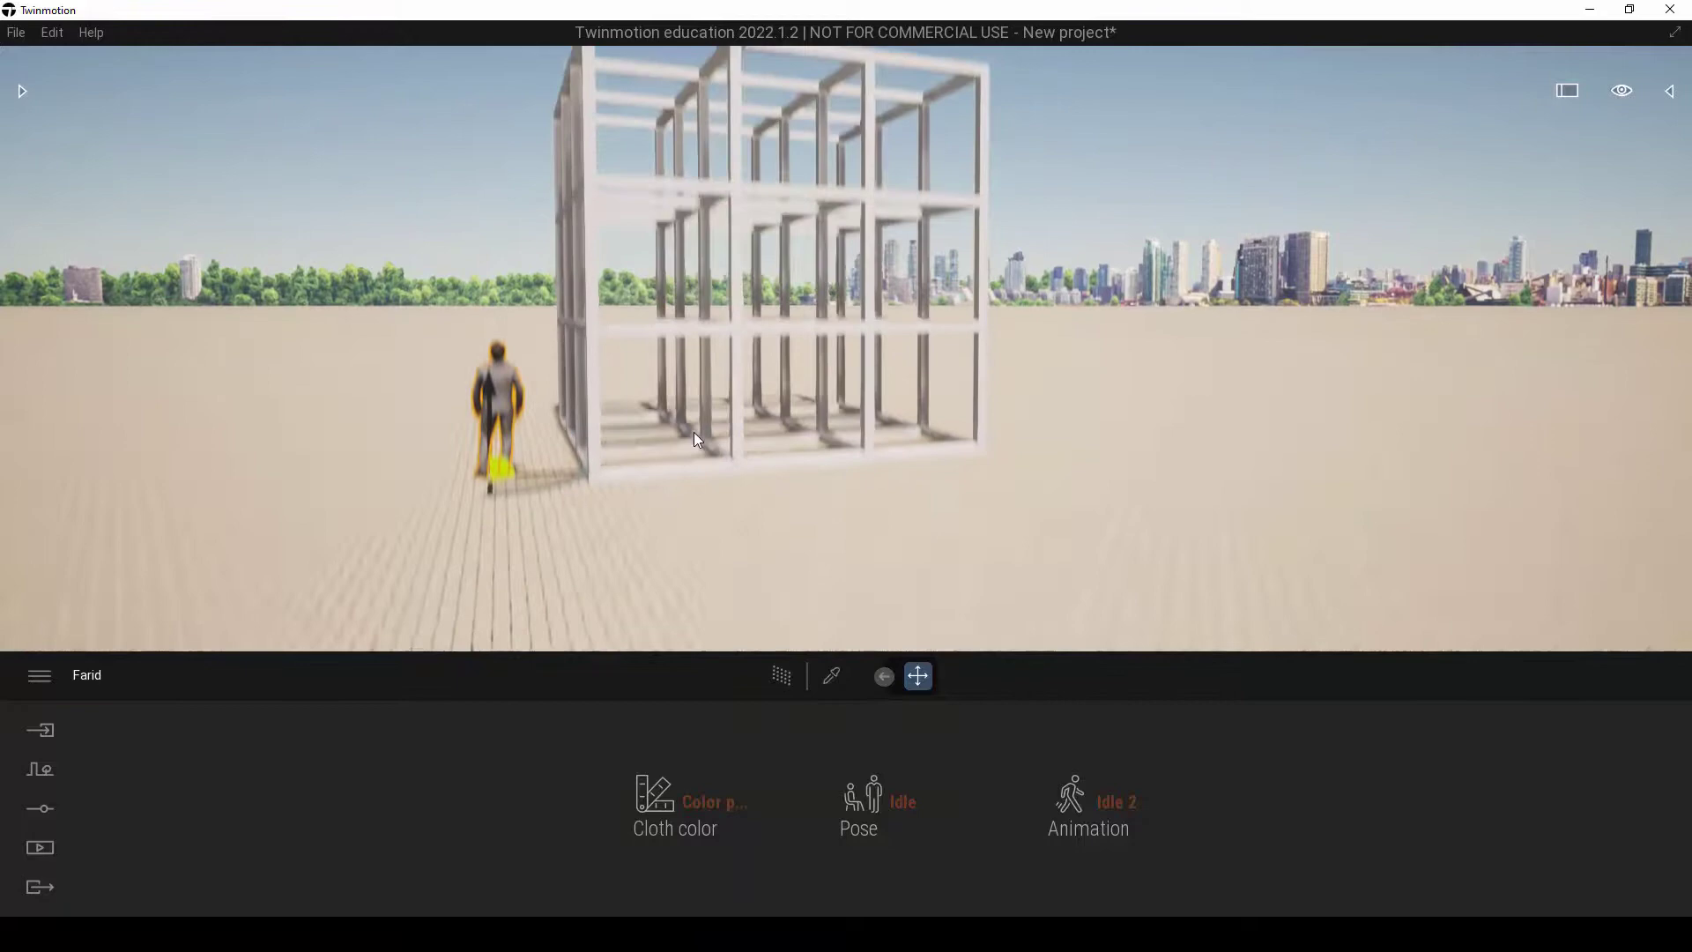
{"action": "key", "text": "e"}
{"action": "left_click", "coordinate": [488, 393]}
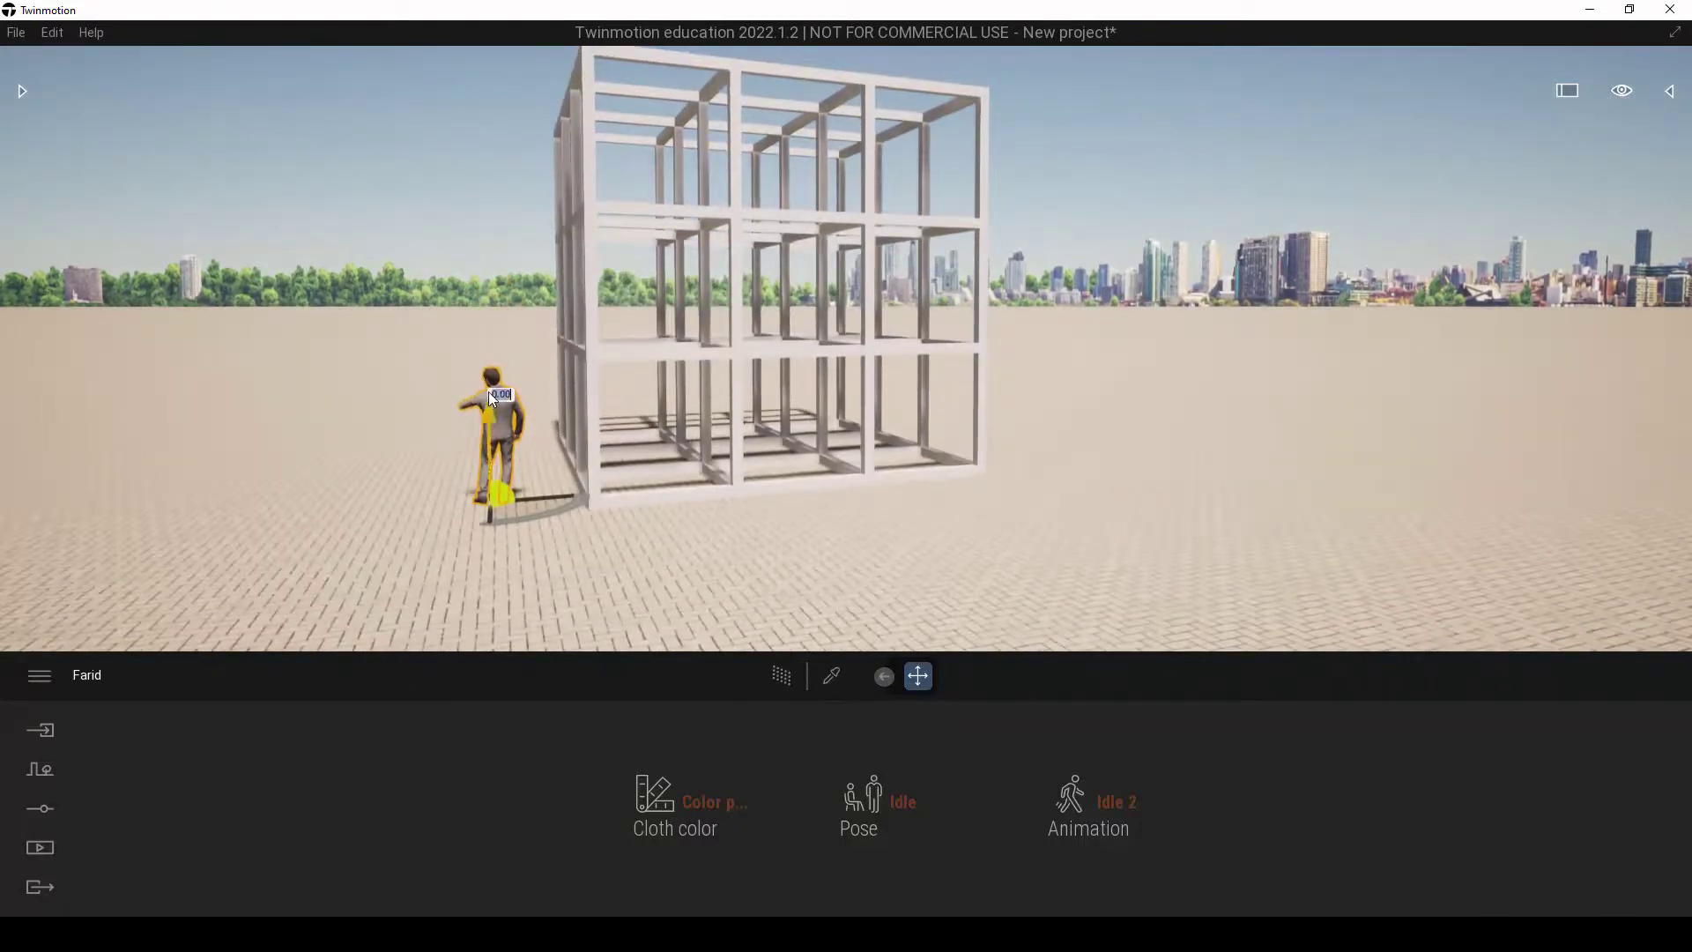
{"action": "right_click_drag", "start_coordinate": [537, 425], "coordinate": [788, 427]}
{"action": "key", "text": "a"}
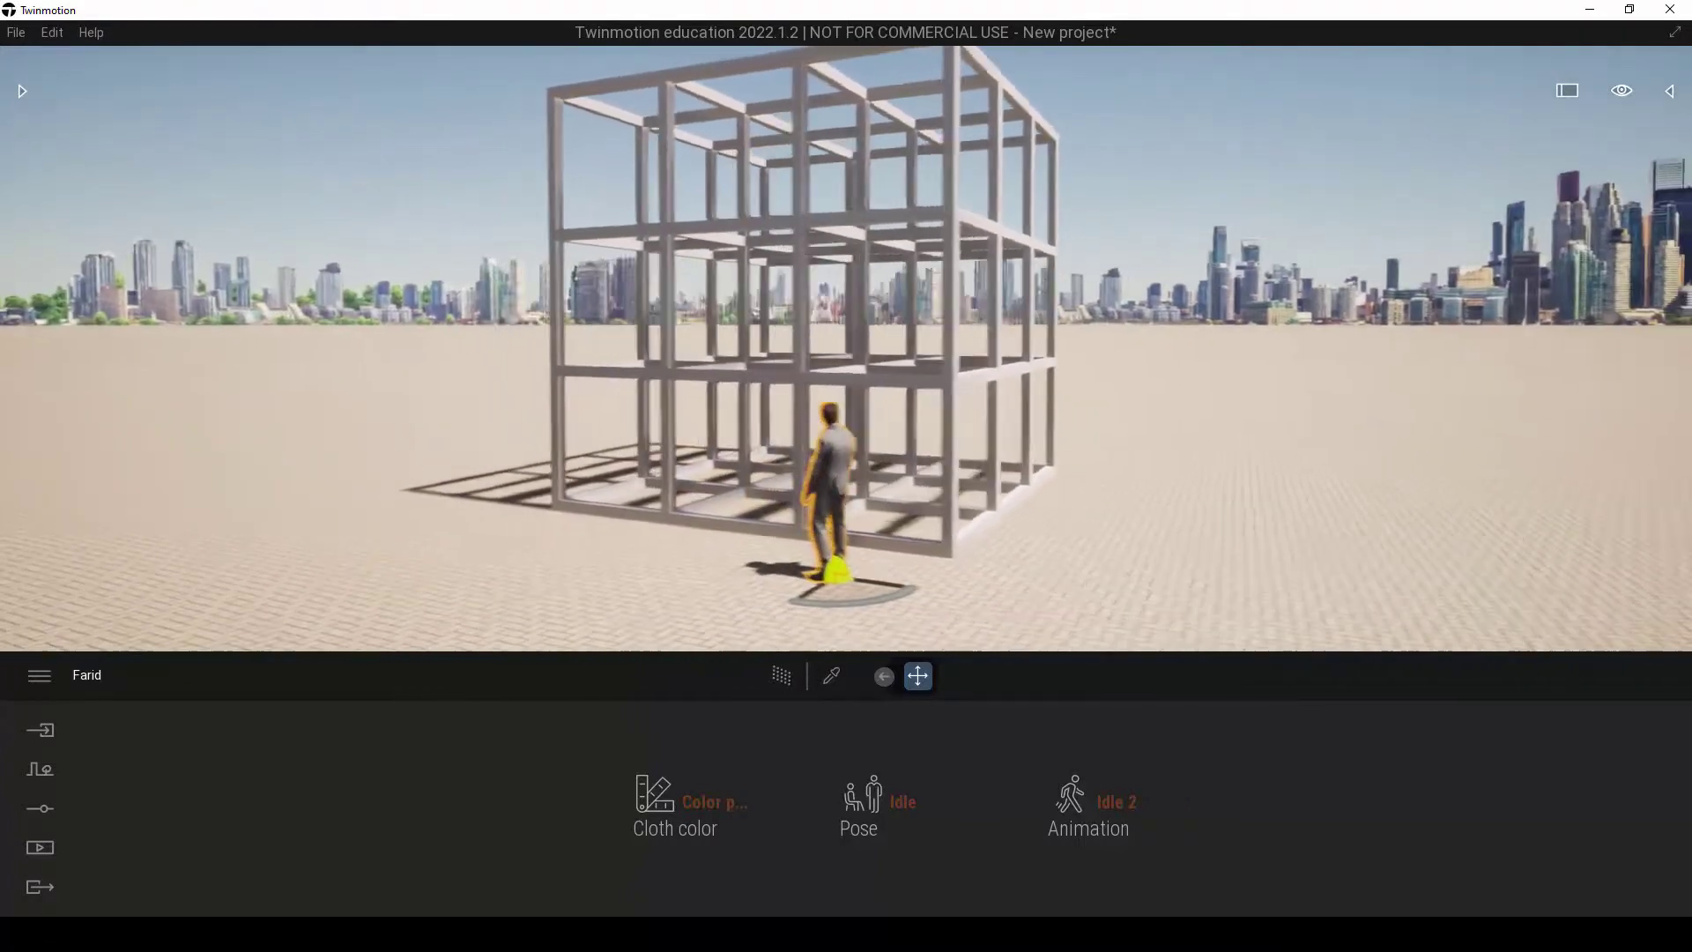
{"action": "key", "text": "q"}
{"action": "key", "text": "e"}
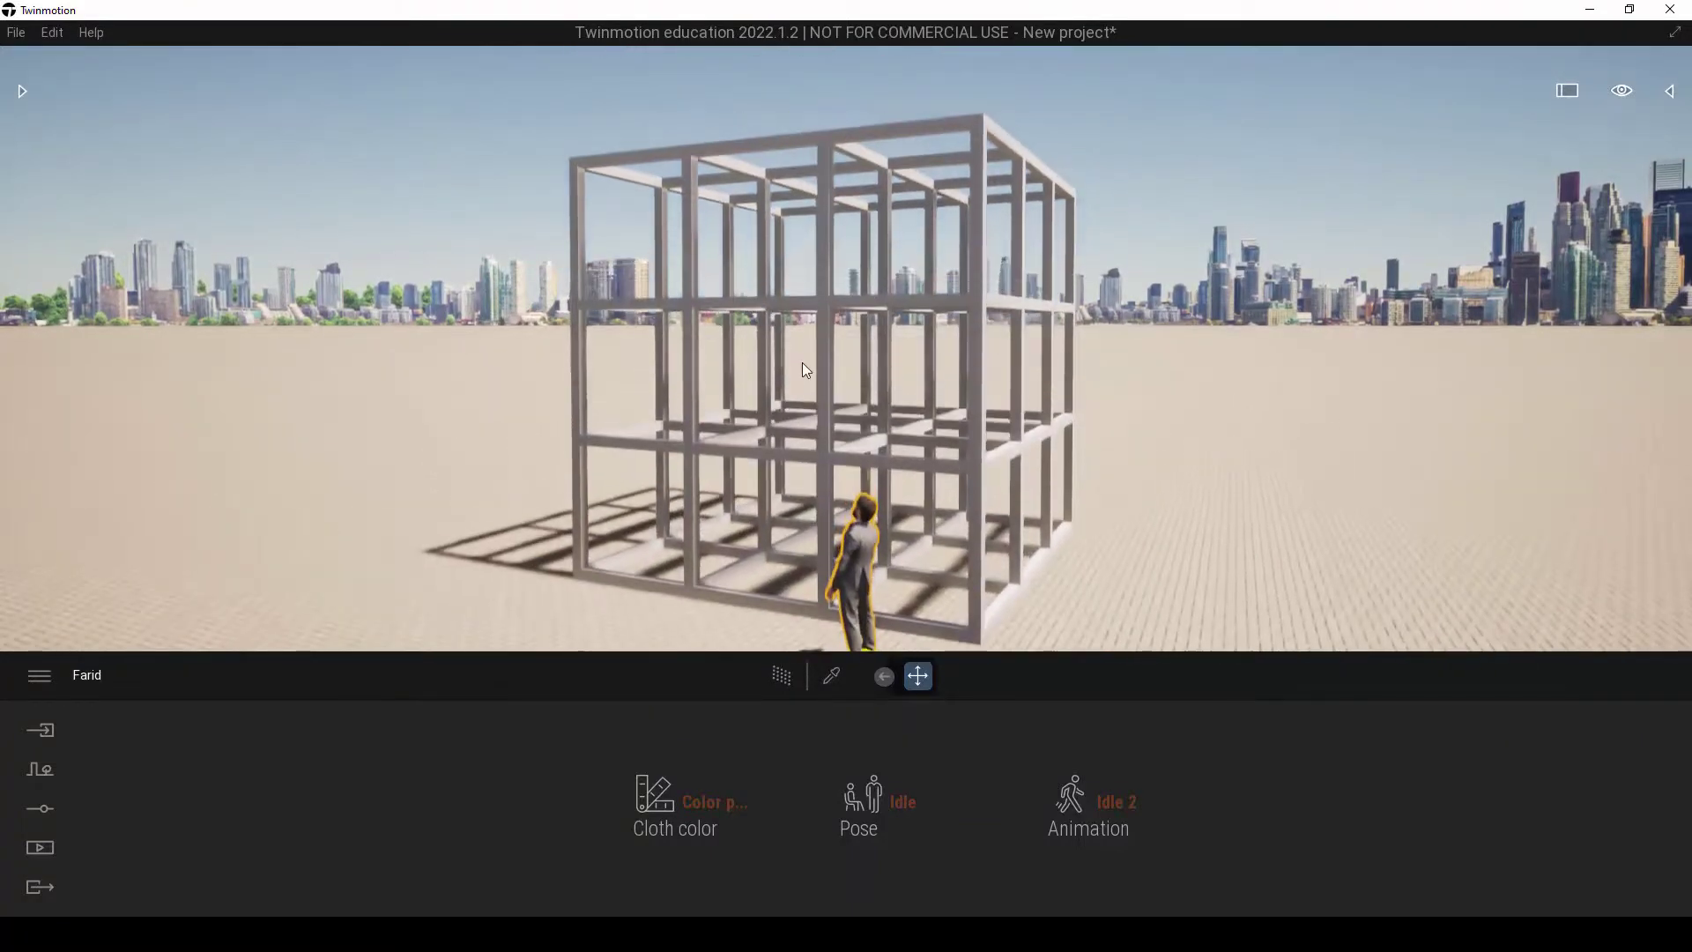
{"action": "key", "text": "q"}
{"action": "key", "text": "s"}
{"action": "key", "text": "q"}
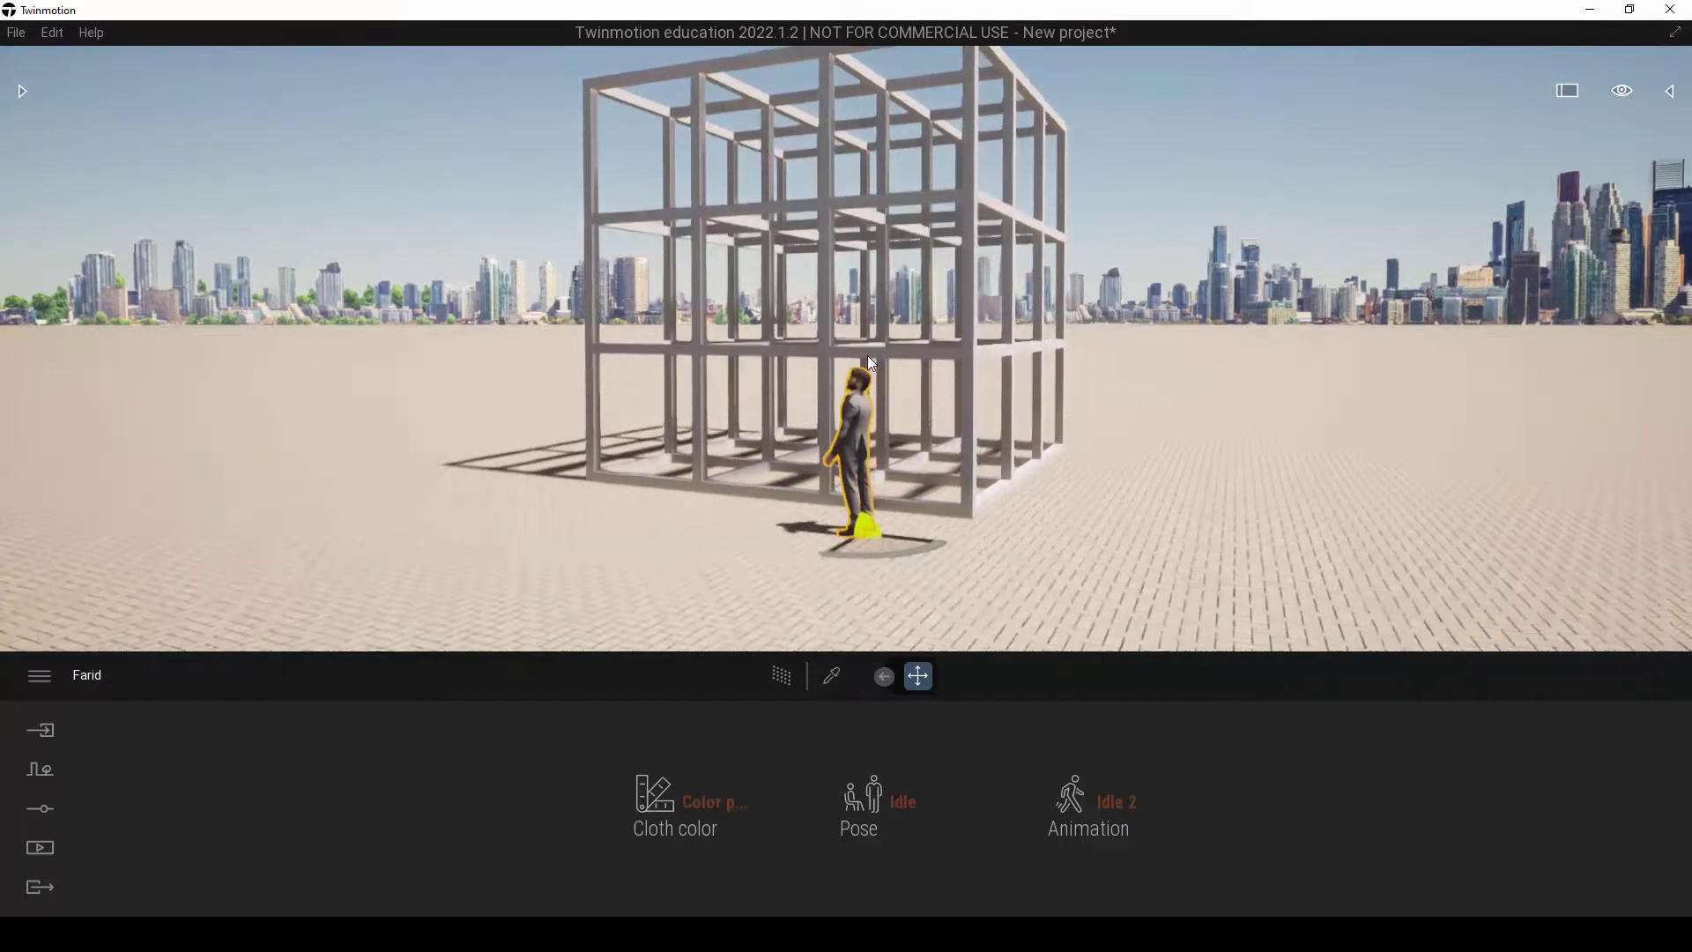
{"action": "key", "text": "e"}
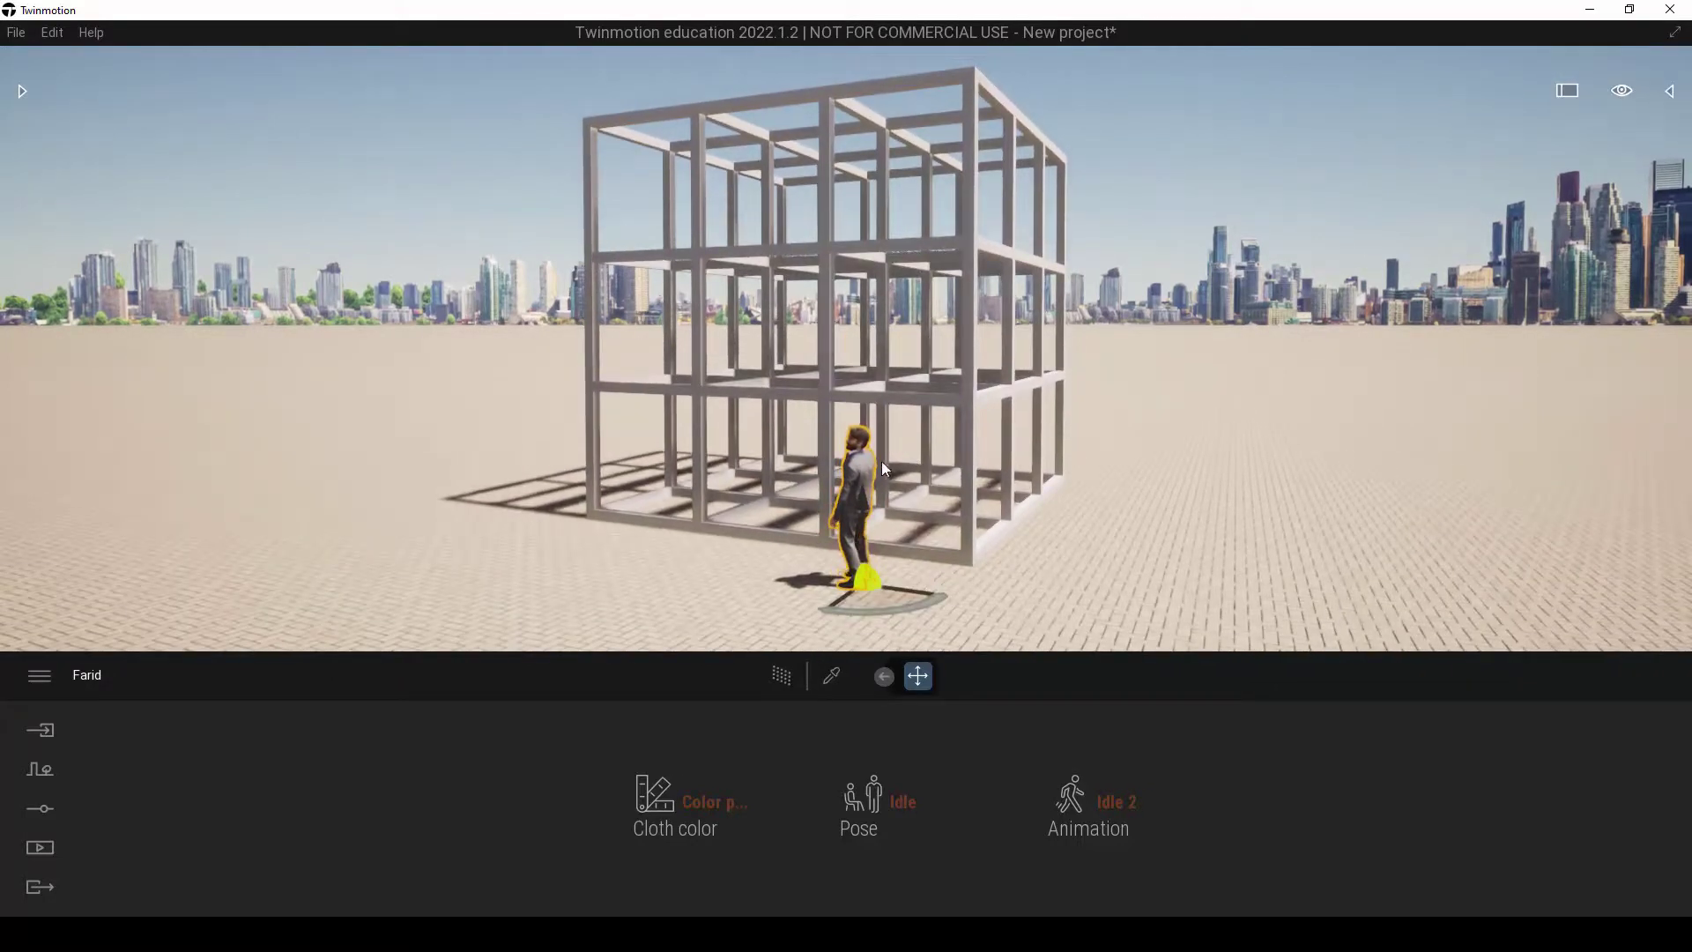